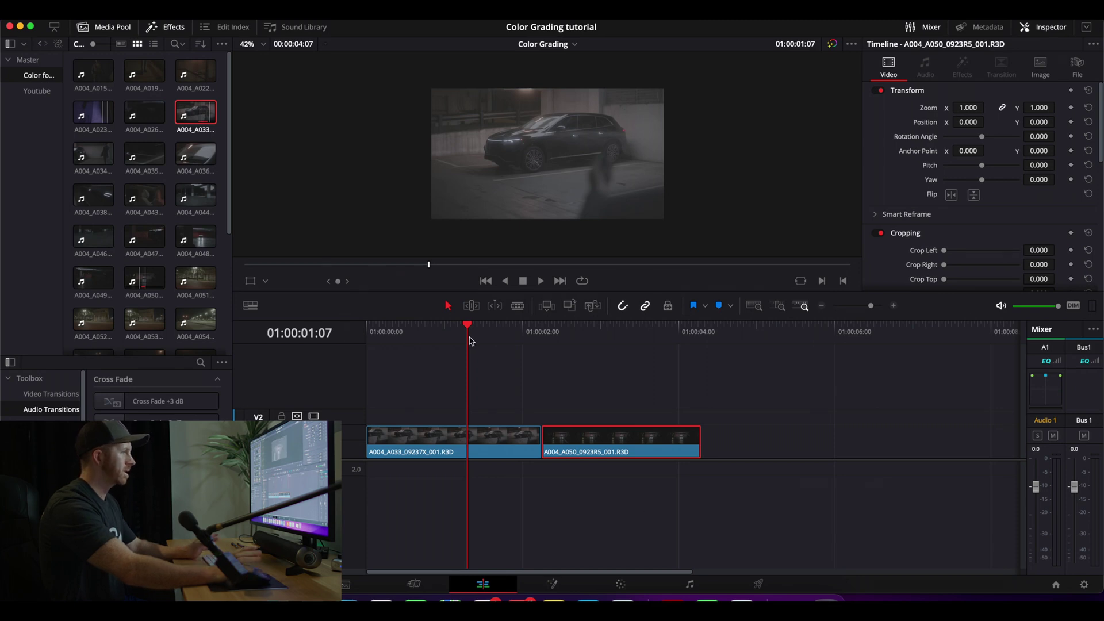
Play the timeline from its start to review both clips.
drag(470, 340, 369, 344)
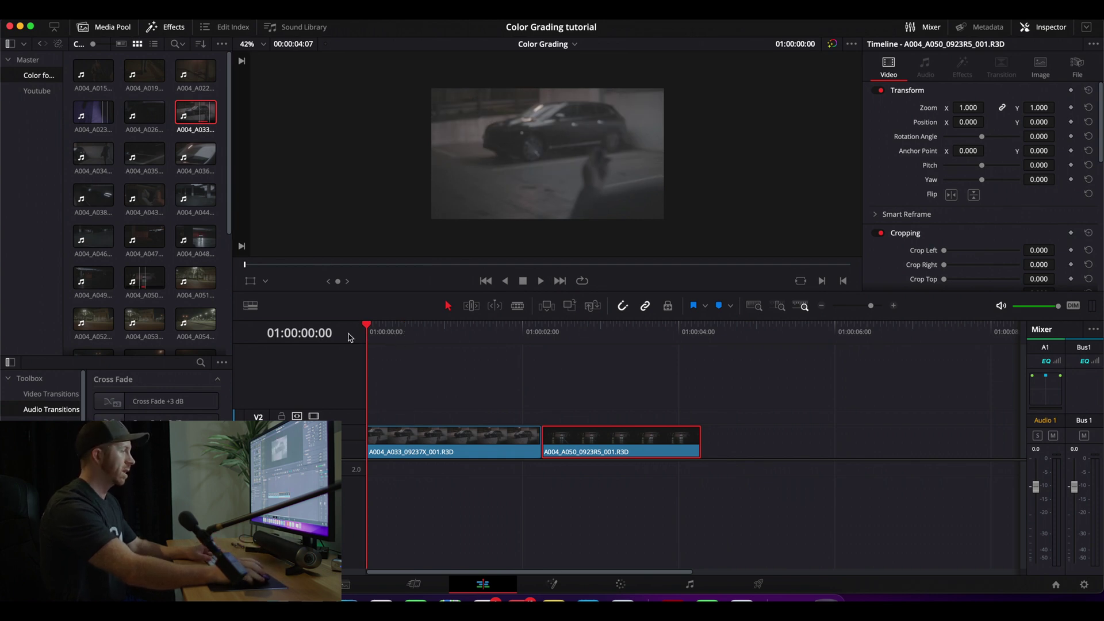
key(space)
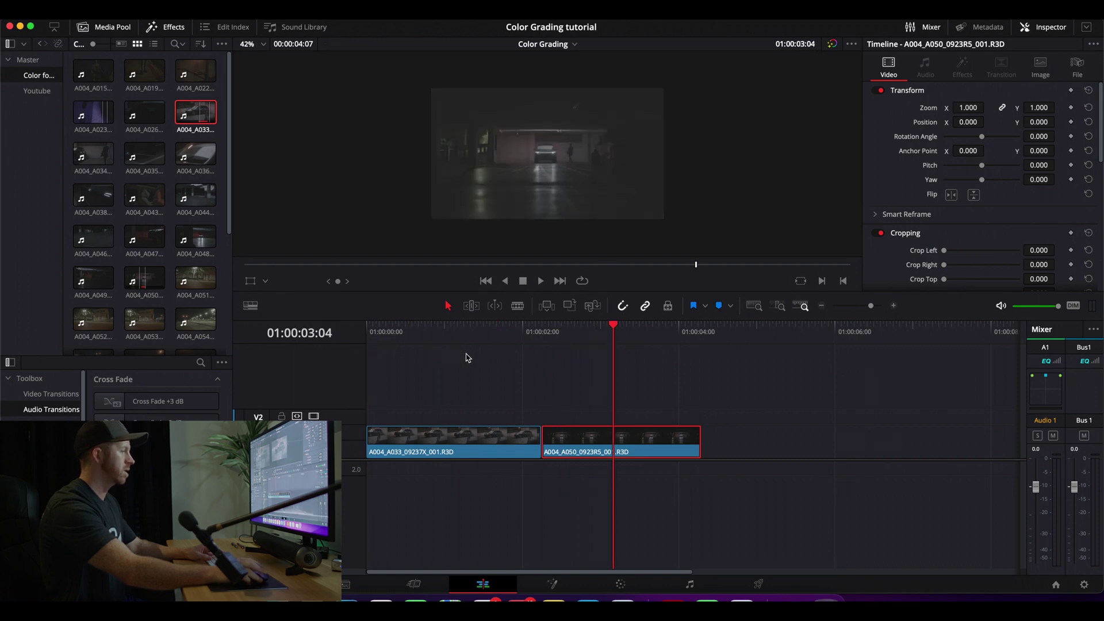
key(space)
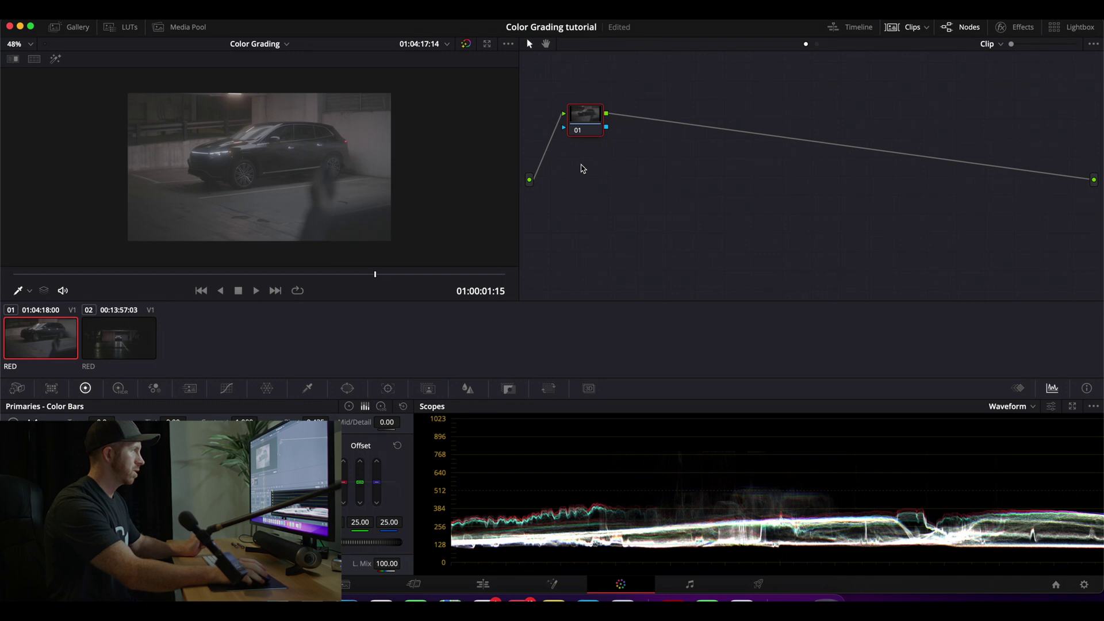
Add four serial nodes after node 01 and arrange the node tree in two rows, with nodes 04 and 05 below.
drag(594, 131, 590, 124)
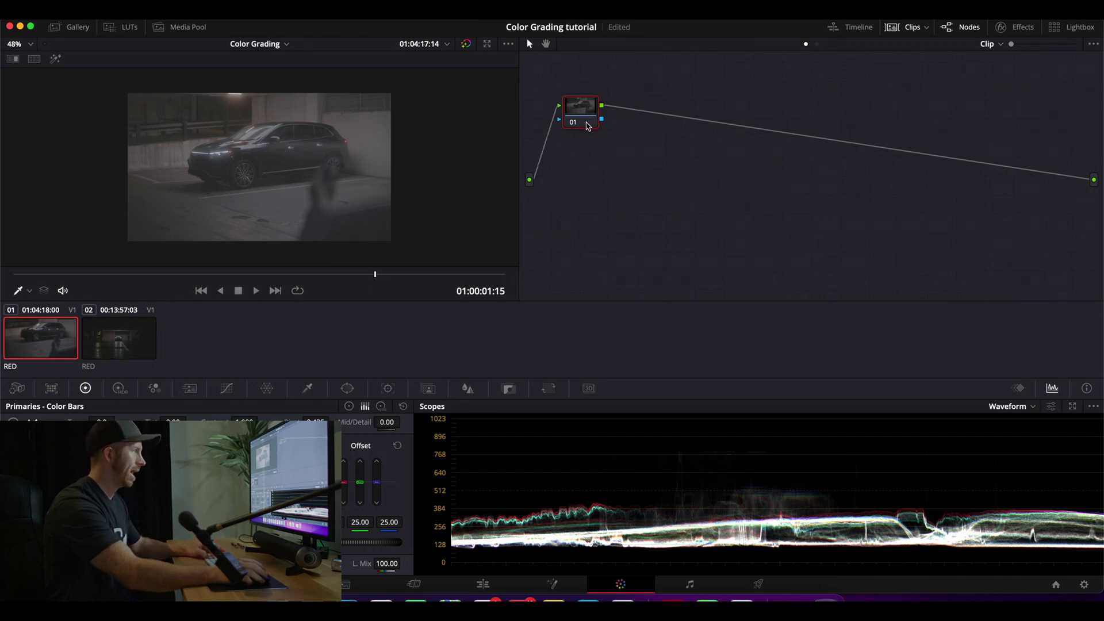
key(alt+s)
key(alt+s)
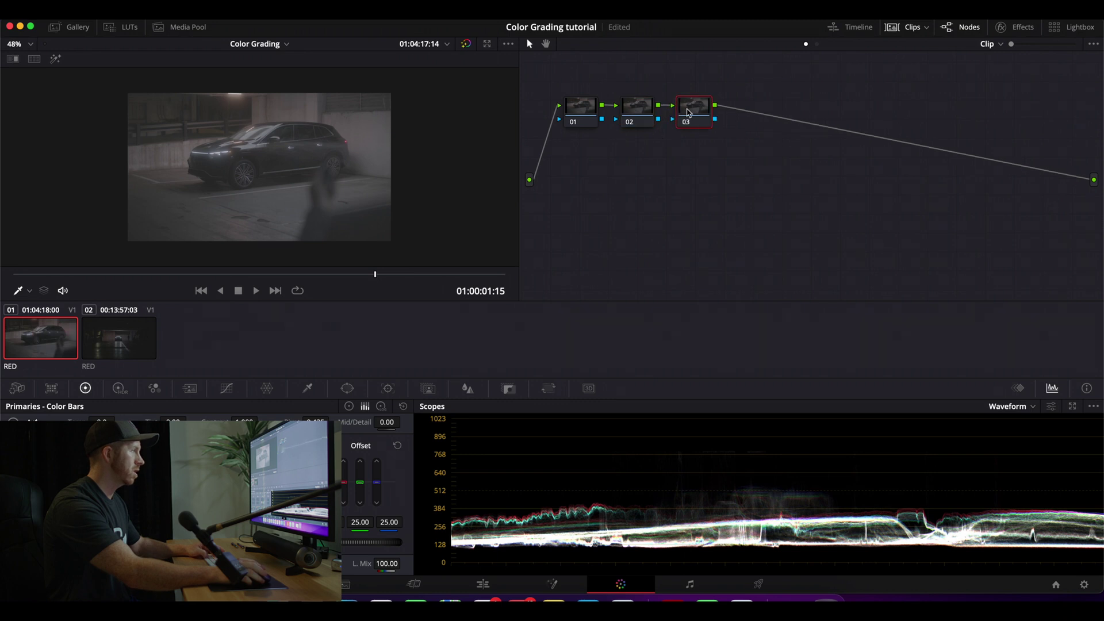
drag(693, 113, 598, 170)
key(alt+s)
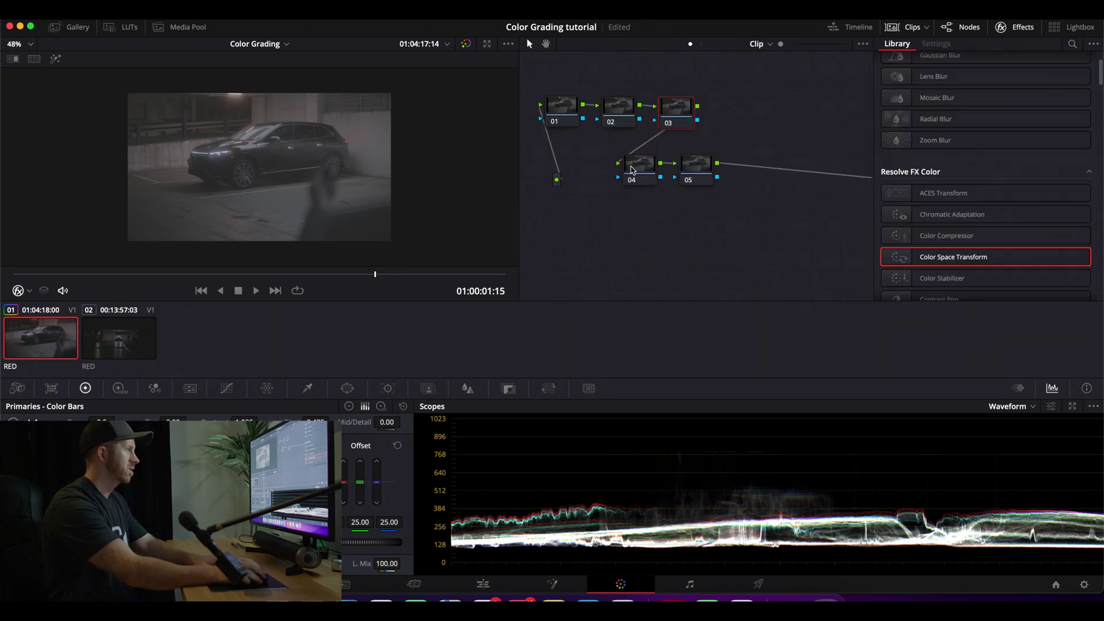
drag(632, 170, 592, 162)
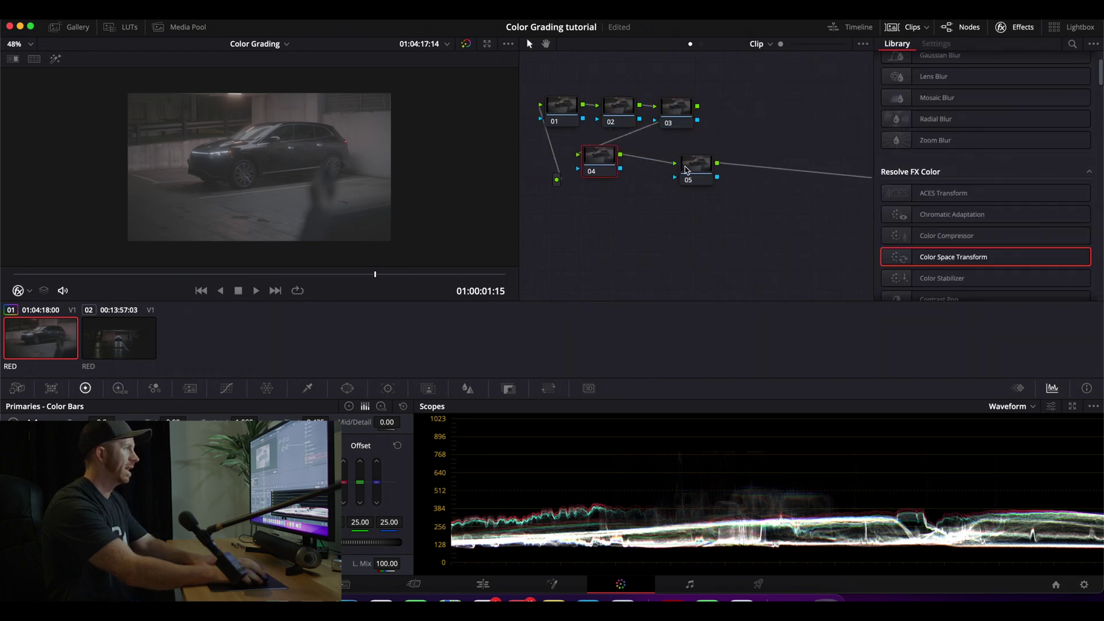
drag(685, 171, 652, 162)
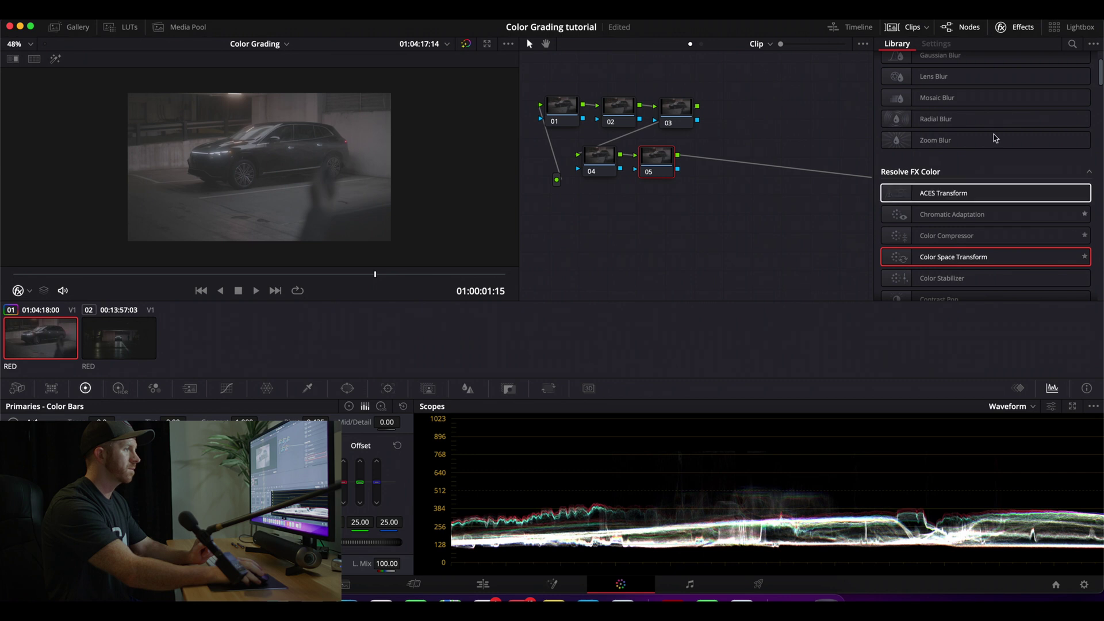
Add a Color Space Transform effect to node 04 and set its input gamma to RED Log3G10.
drag(941, 257, 604, 162)
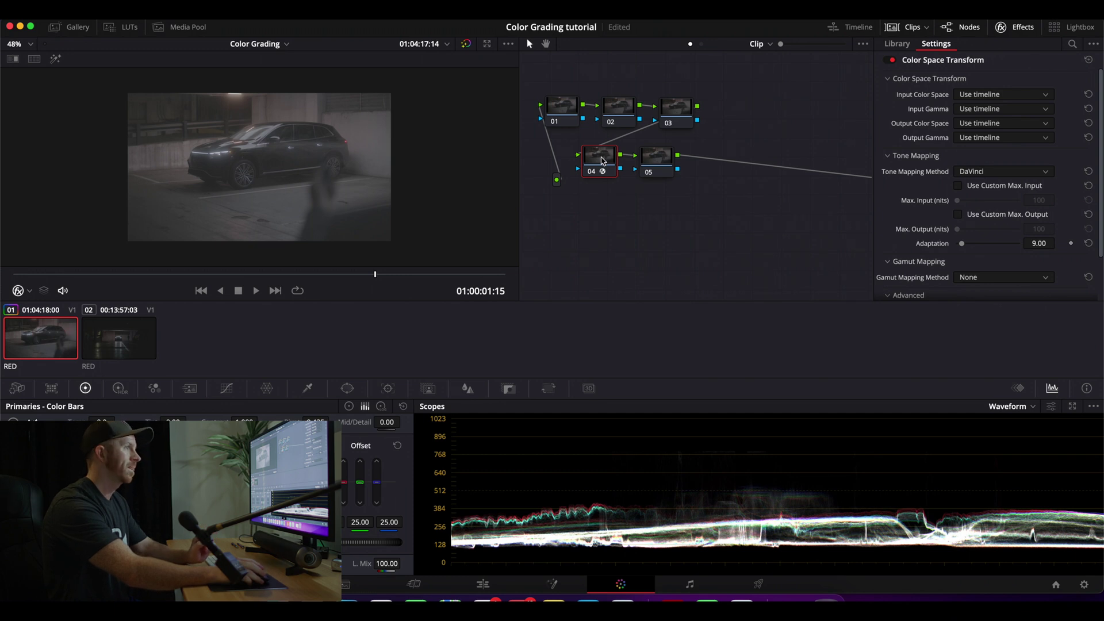
click(998, 111)
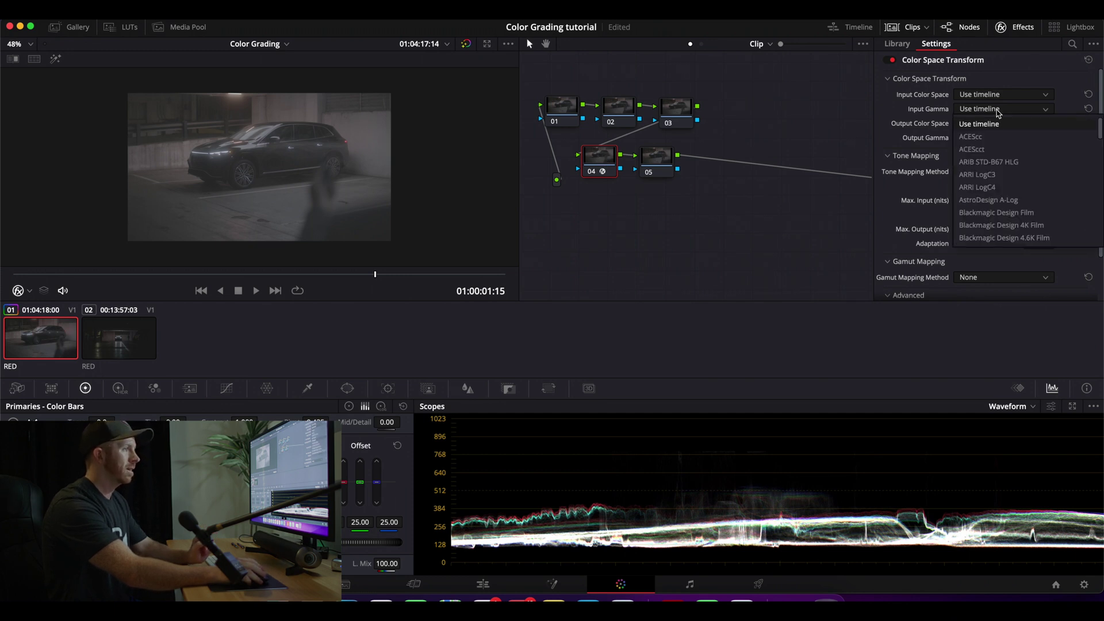
scroll(1007, 189, down, 6)
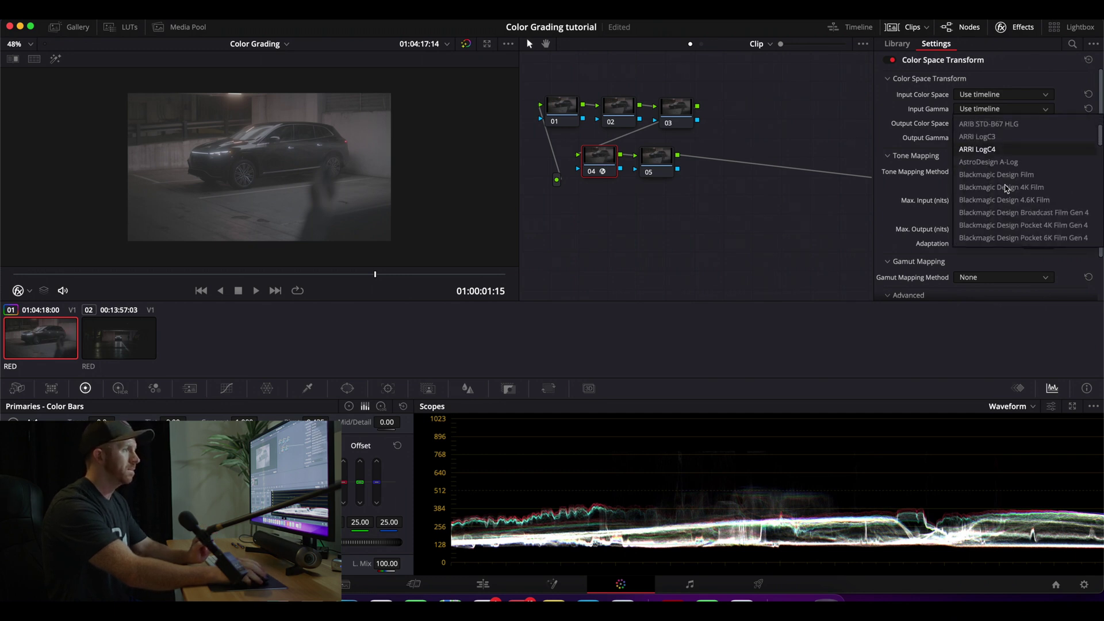
scroll(1007, 188, down, 15)
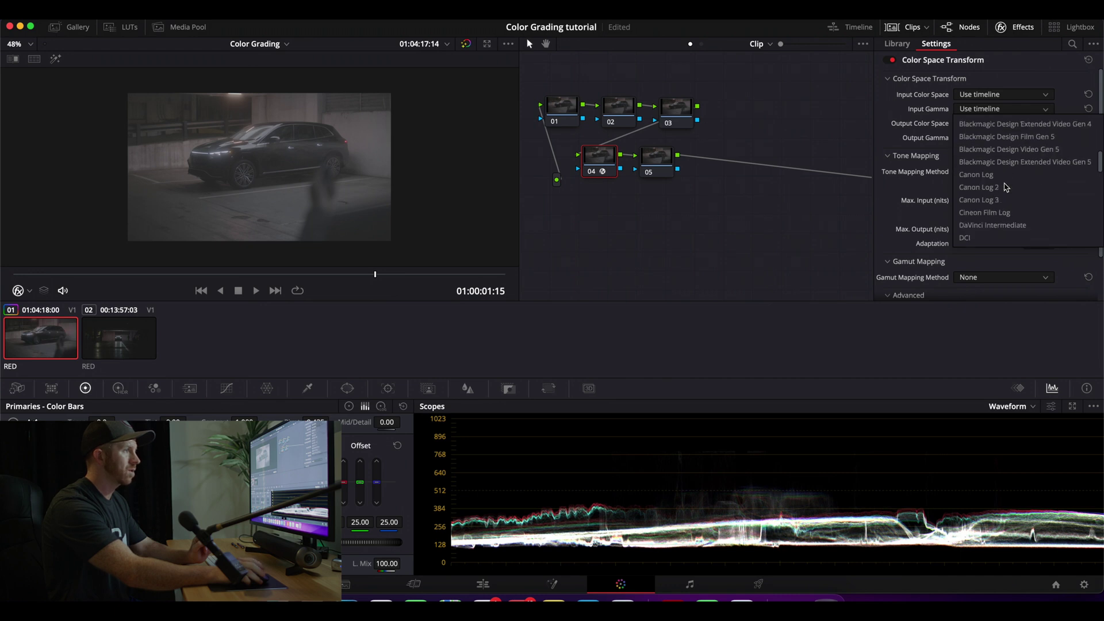
scroll(1007, 187, down, 10)
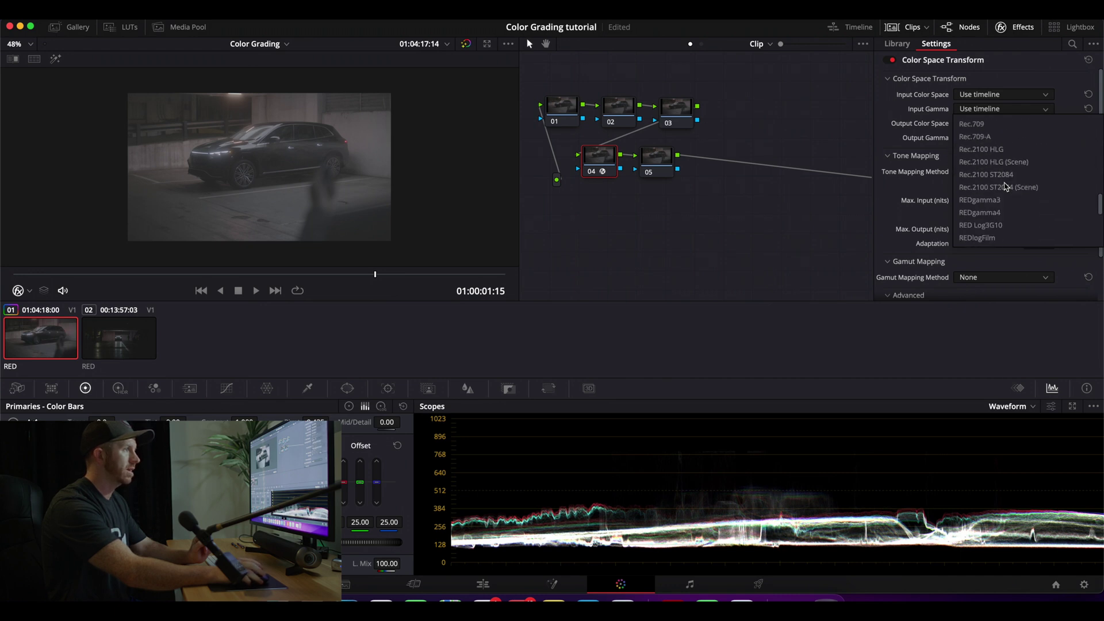
click(999, 214)
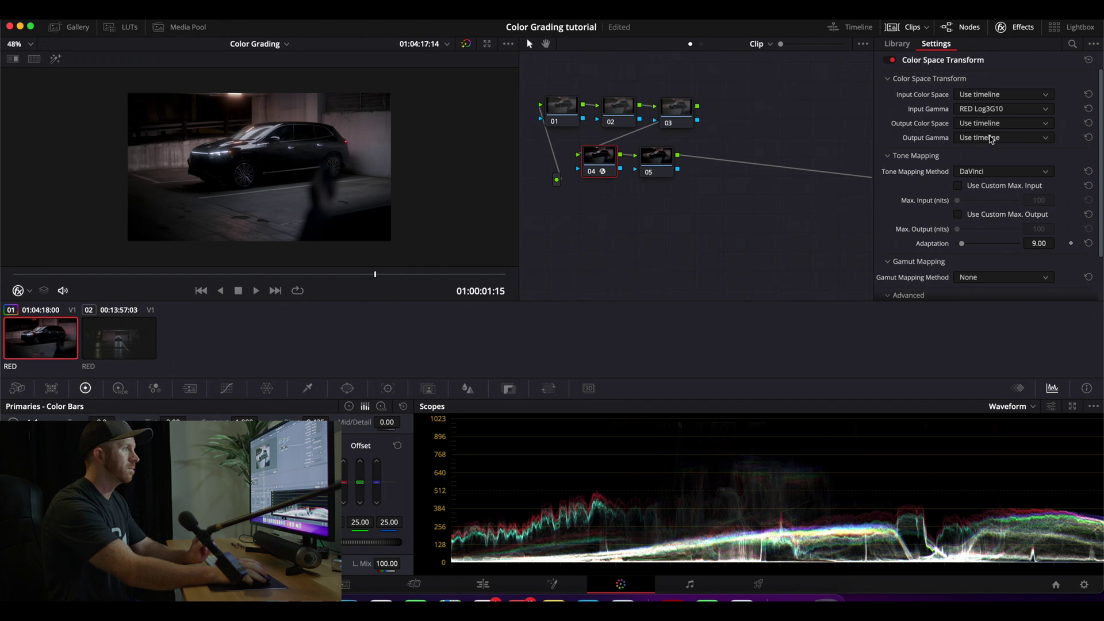
Set the input color space of node 04's Color Space Transform to REDWideGamutRGB.
click(985, 95)
scroll(988, 172, down, 5)
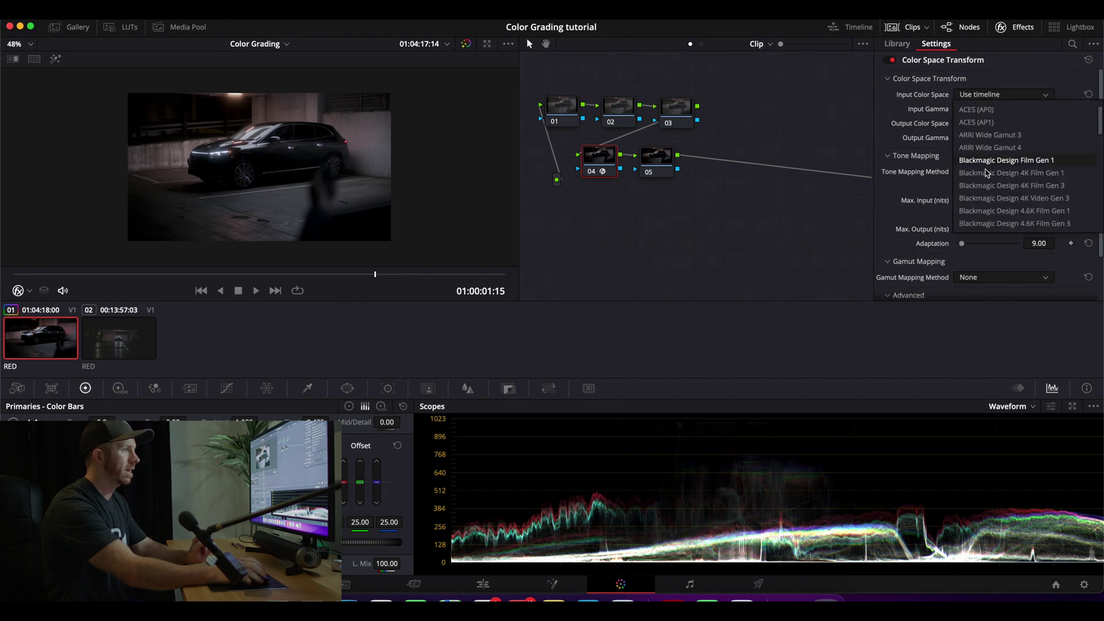
scroll(988, 176, down, 10)
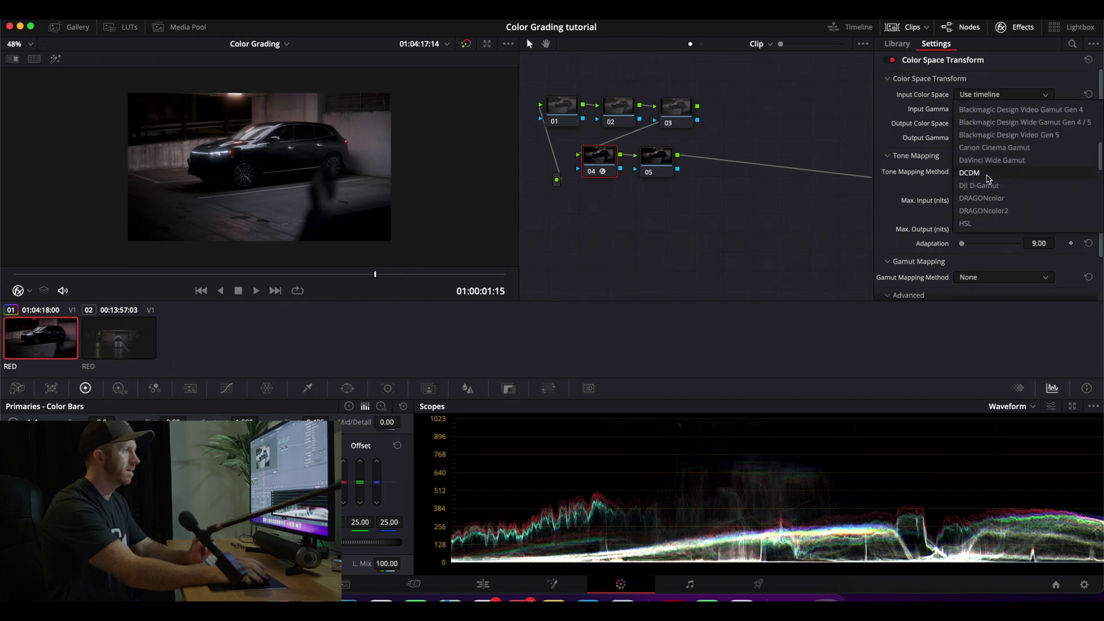
scroll(988, 179, down, 3)
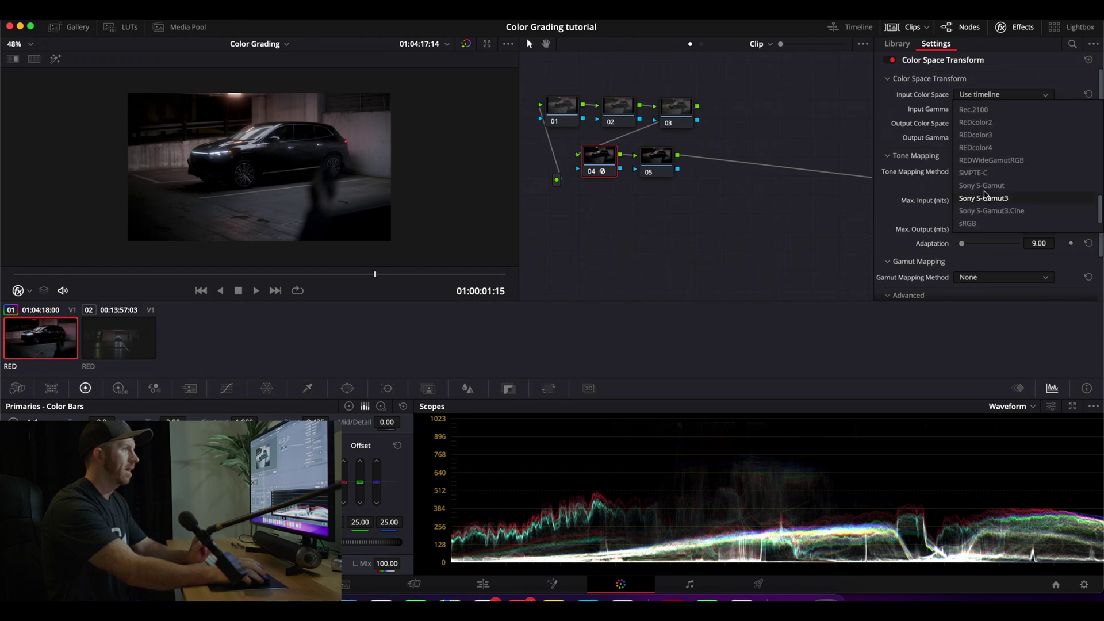
click(987, 213)
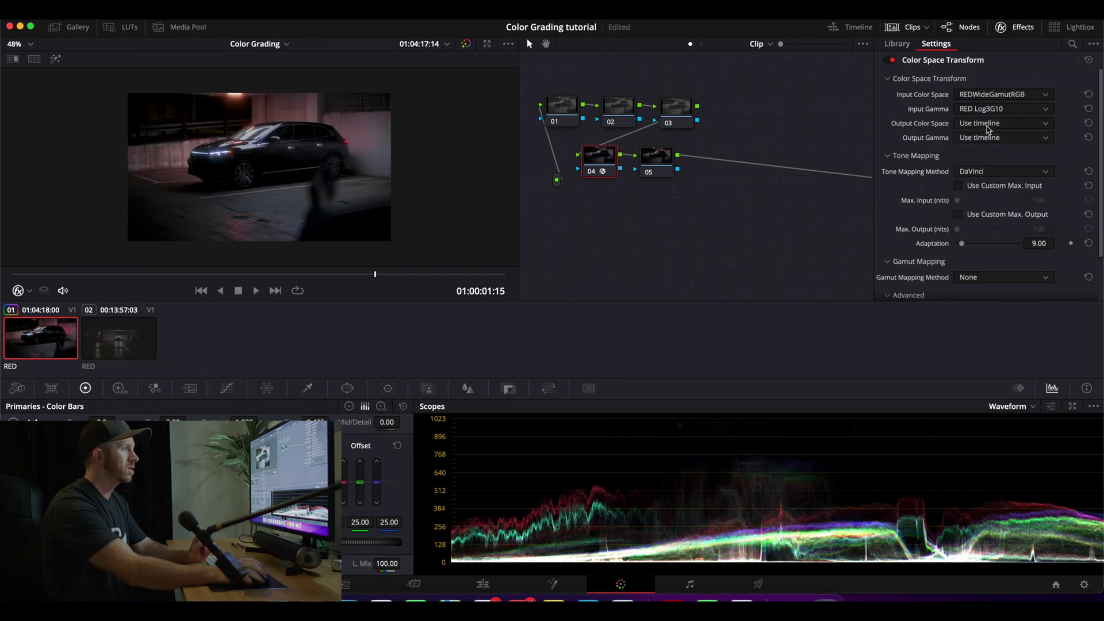
Keep the transform's output color space on Use timeline and set its output gamma to Gamma 2.4.
click(990, 126)
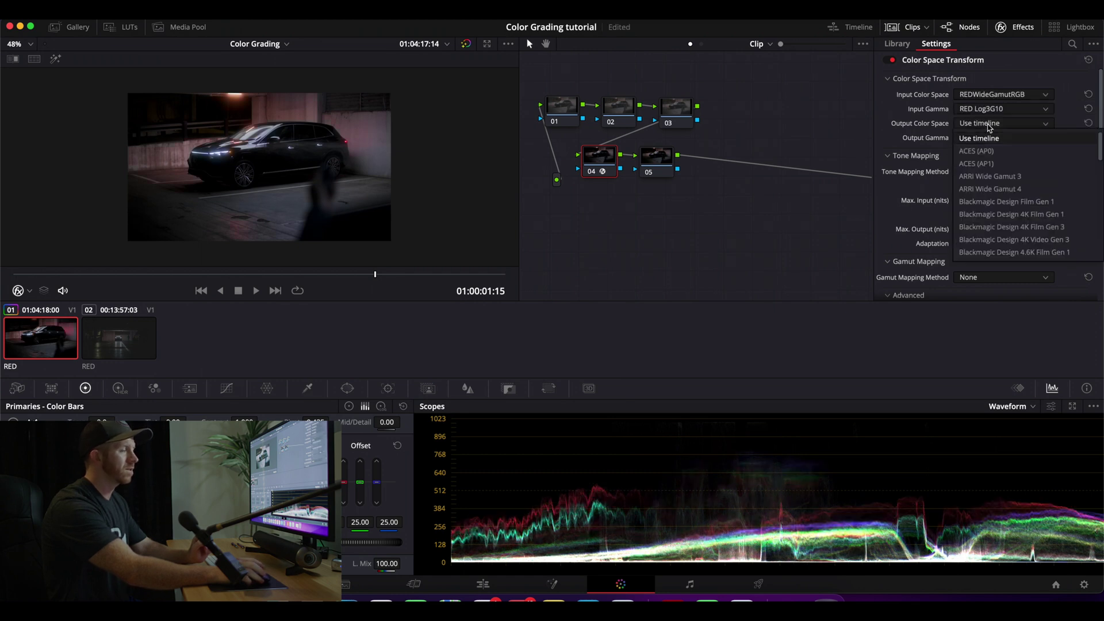
click(990, 138)
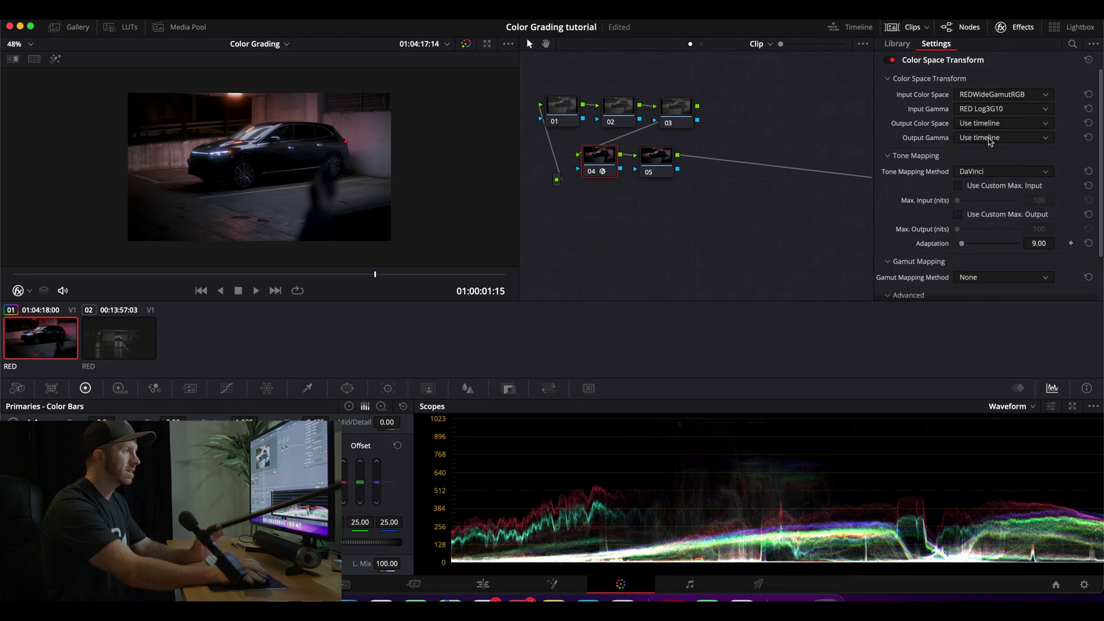
click(990, 139)
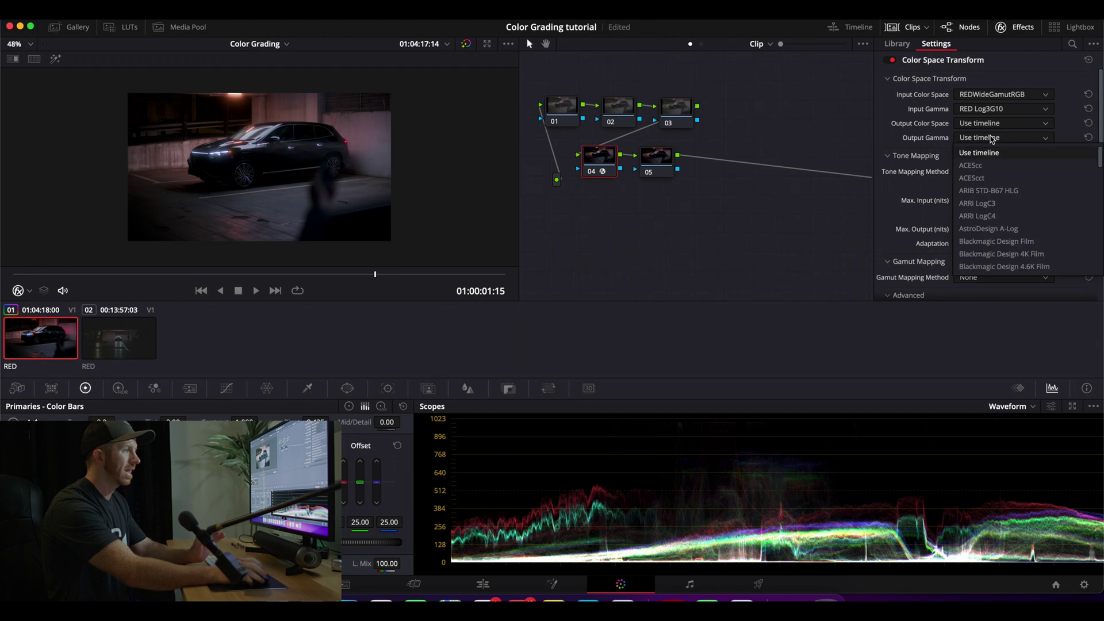
scroll(1012, 219, down, 5)
scroll(1021, 220, down, 4)
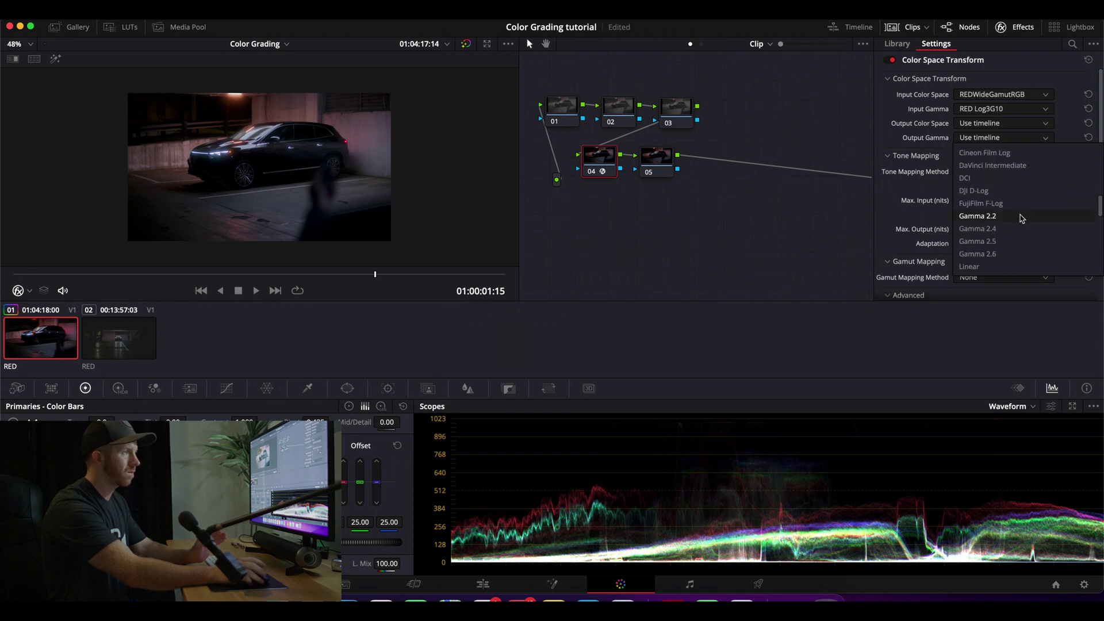
click(1014, 227)
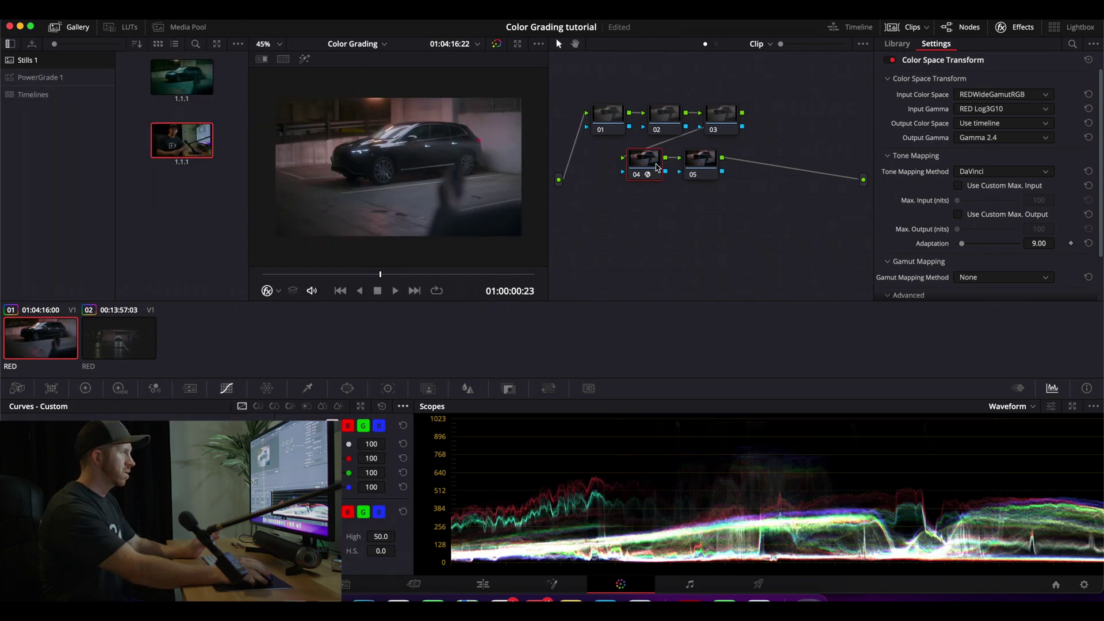
Find the Dehancer Pro 5.3.3 film emulation effect by searching for "dehan" and apply it to node 05.
click(696, 166)
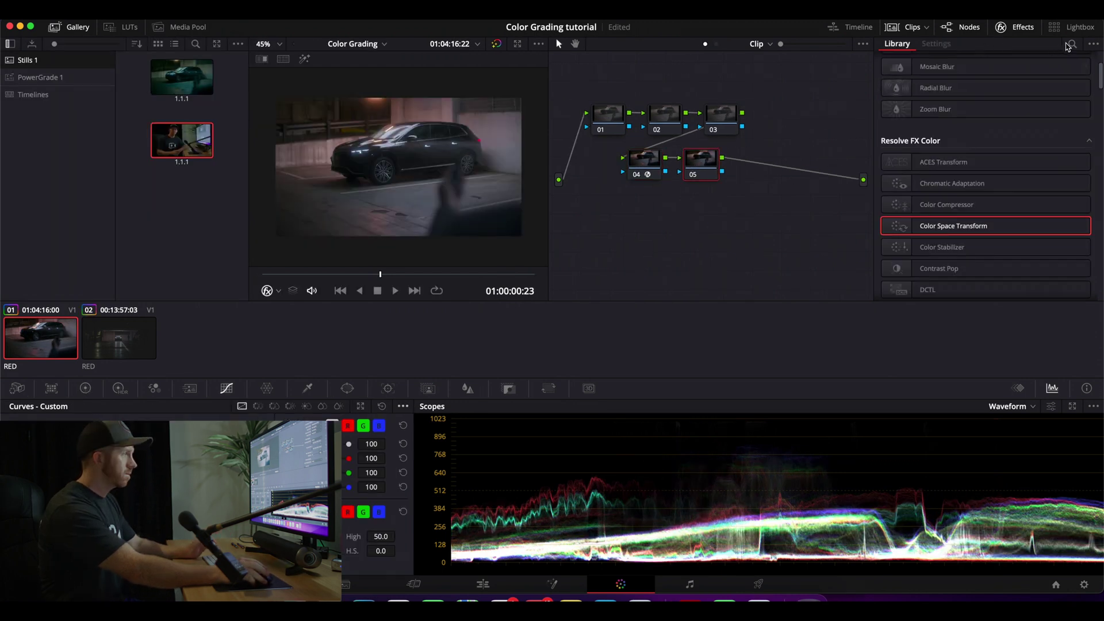
click(1071, 46)
text(dehan)
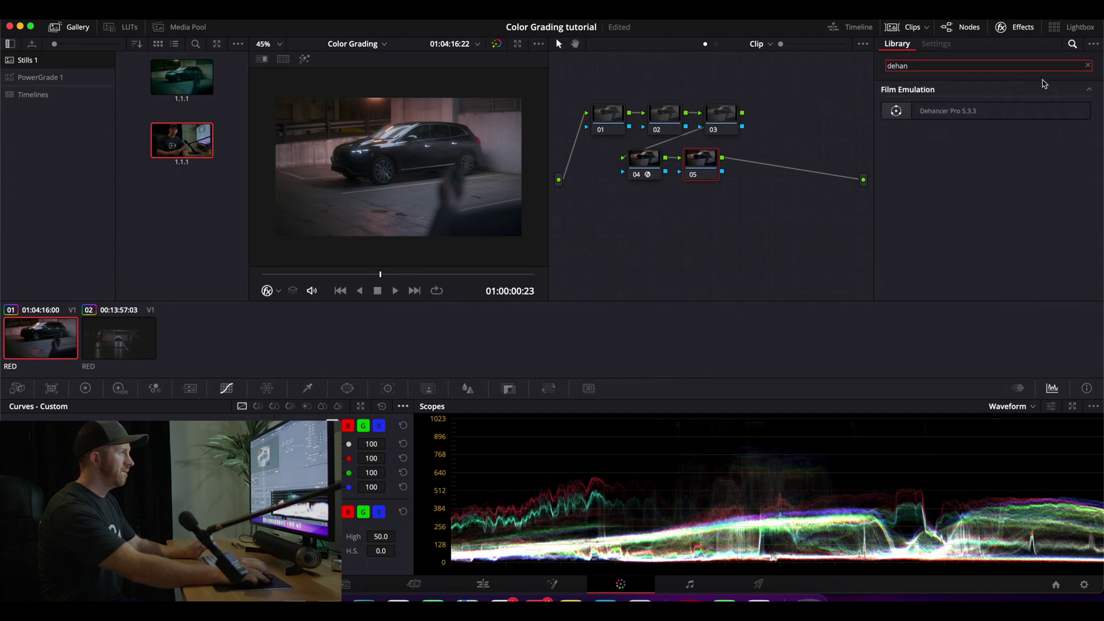
drag(949, 110, 707, 168)
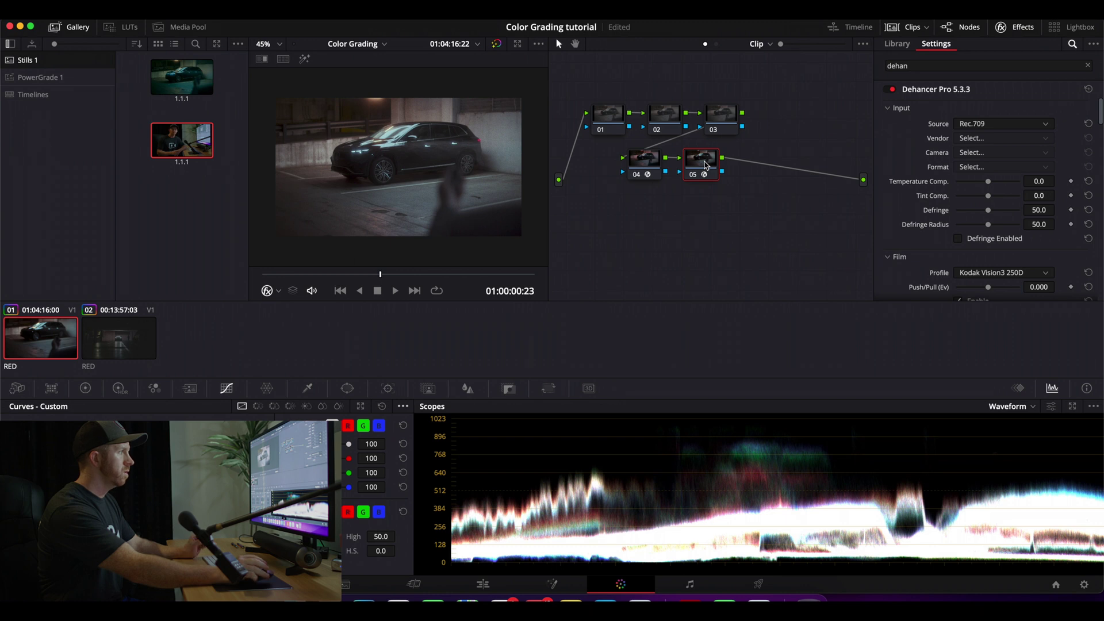
Toggle node 05 to compare the image with and without Dehancer, leaving the node disabled.
key(ctrl+d)
key(ctrl+d)
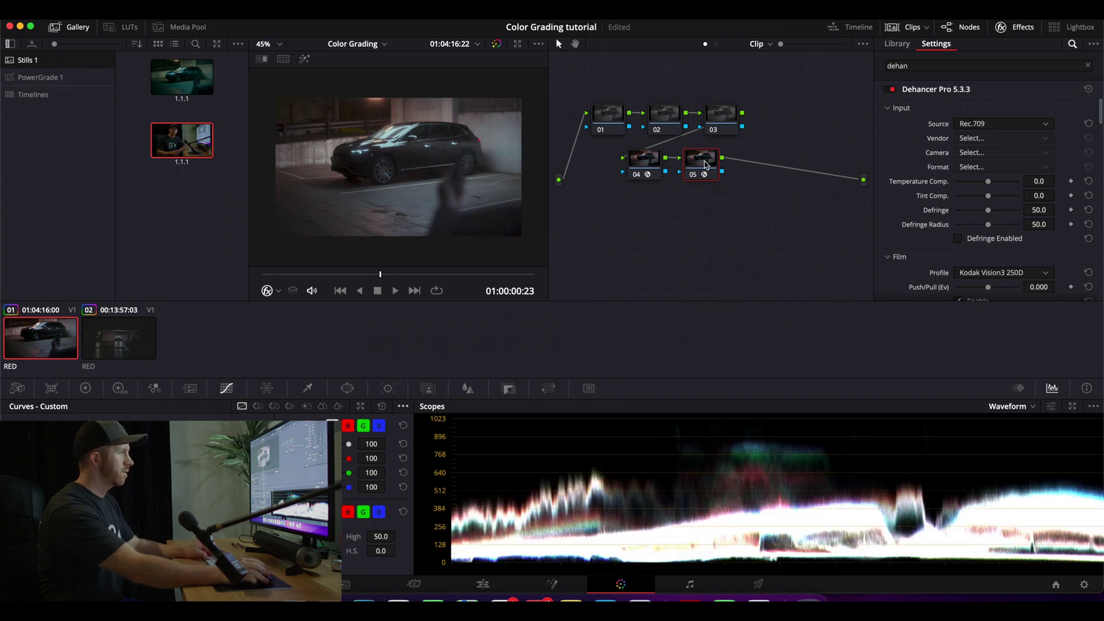
key(ctrl+d)
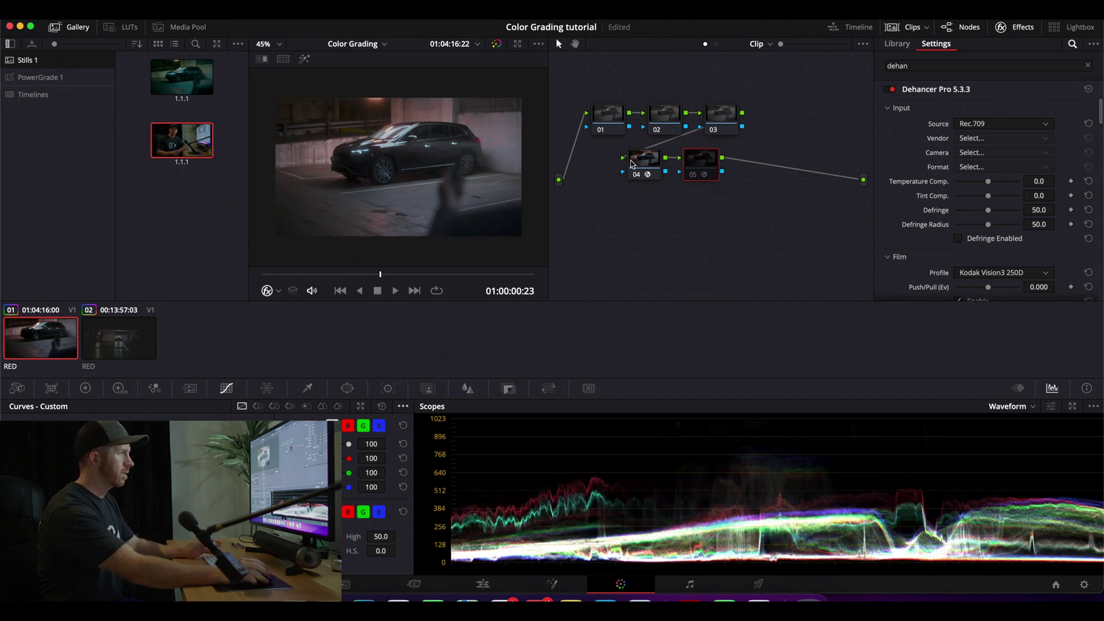
Make node 01 the active node, clear the effects search and hide the effects library.
click(634, 163)
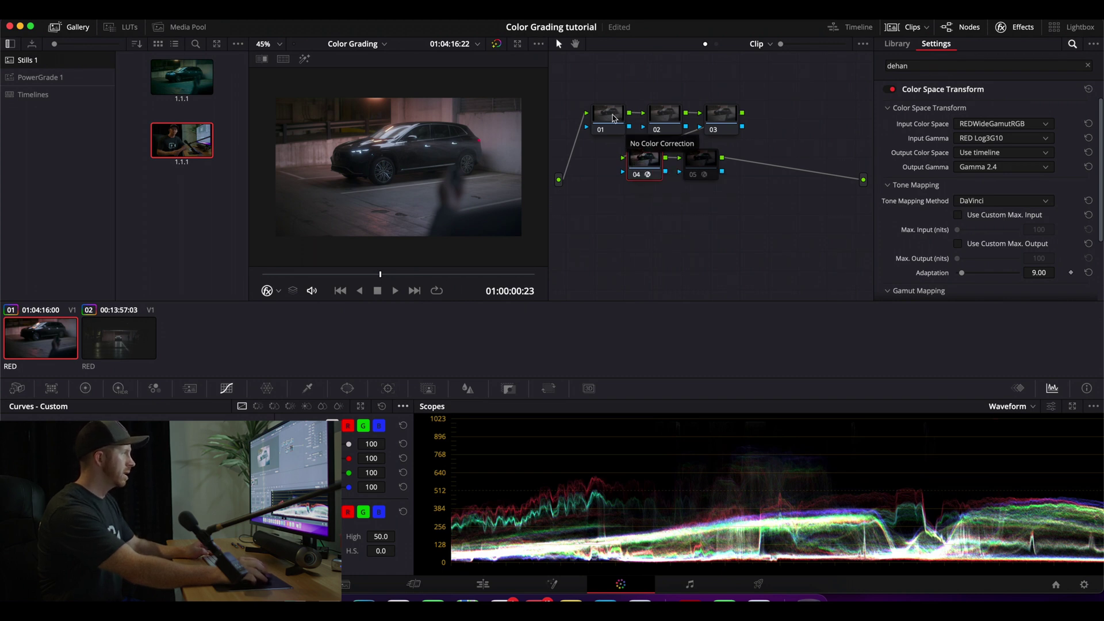
click(614, 118)
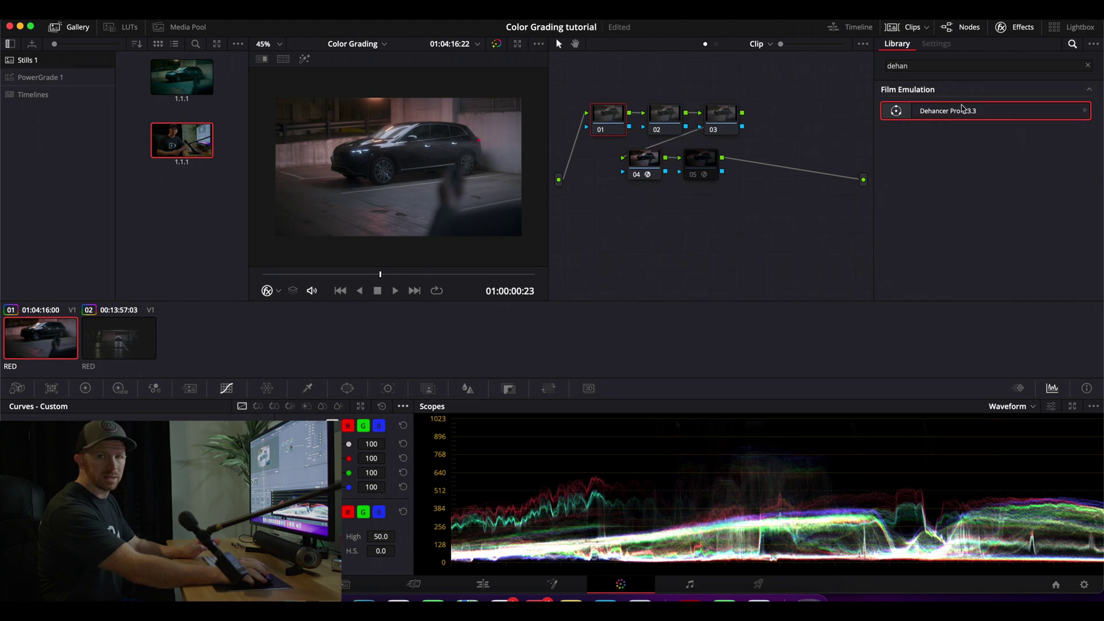
click(1088, 65)
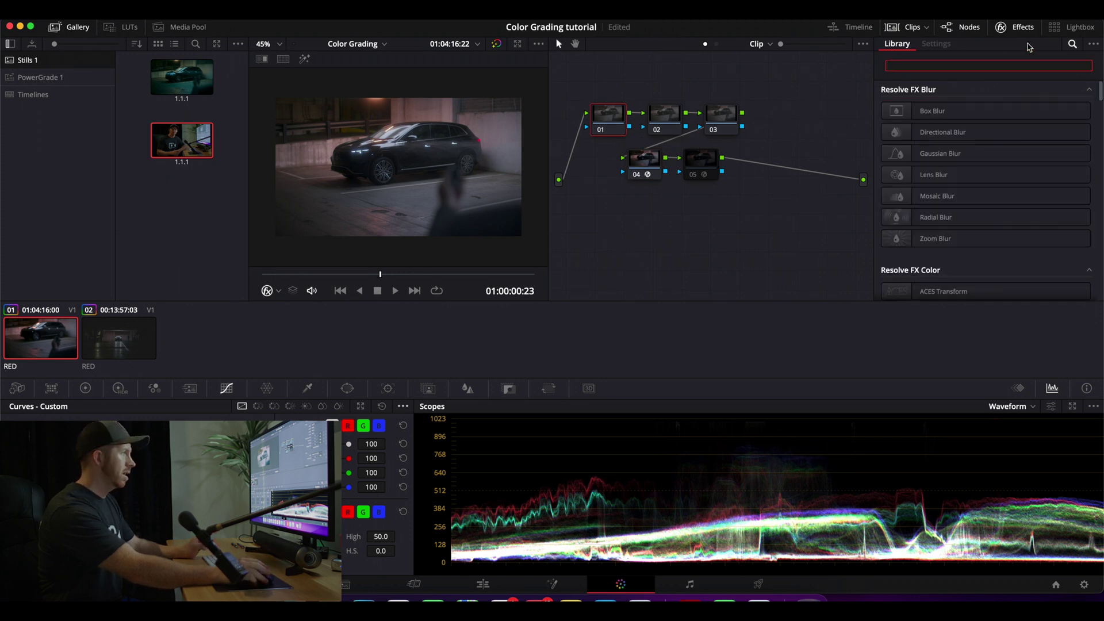
click(1022, 28)
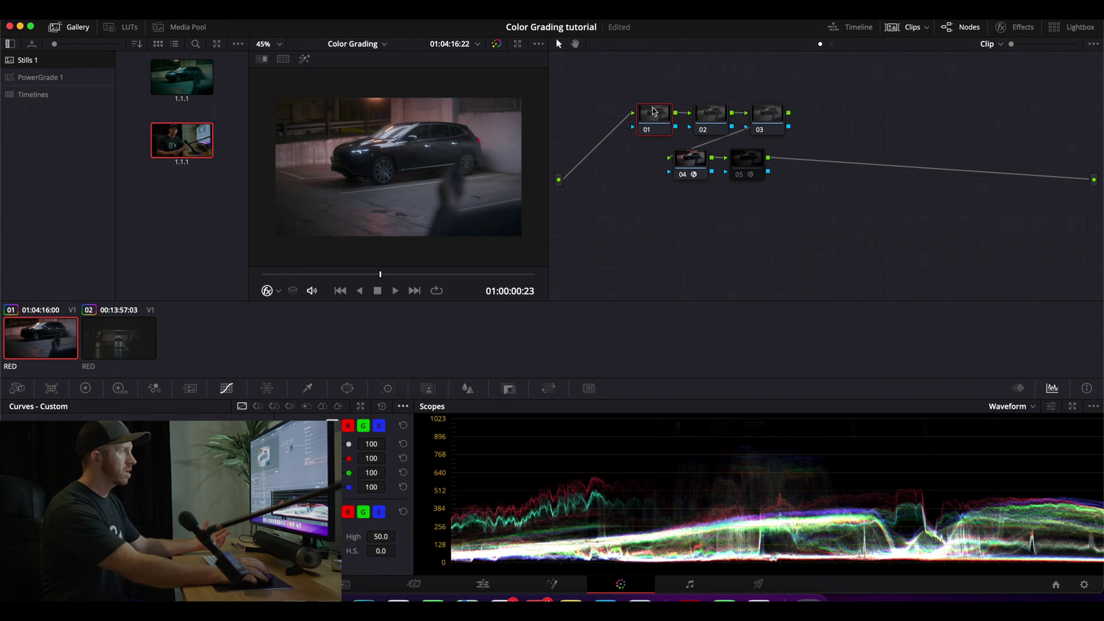
Label node 01 "contrast".
right_click(654, 114)
click(567, 432)
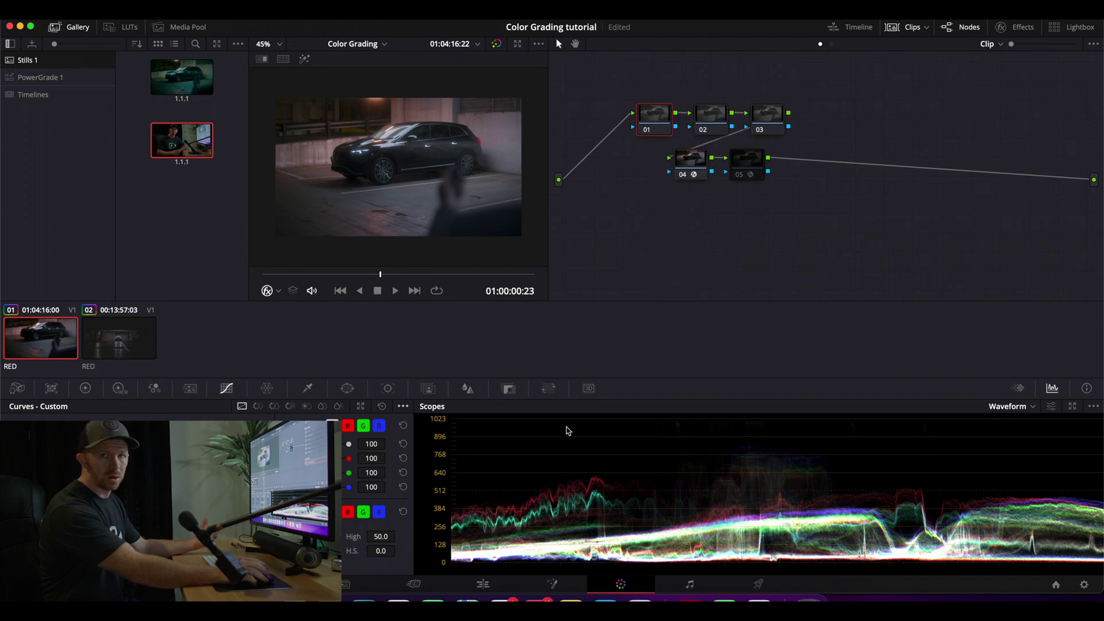
right_click(654, 113)
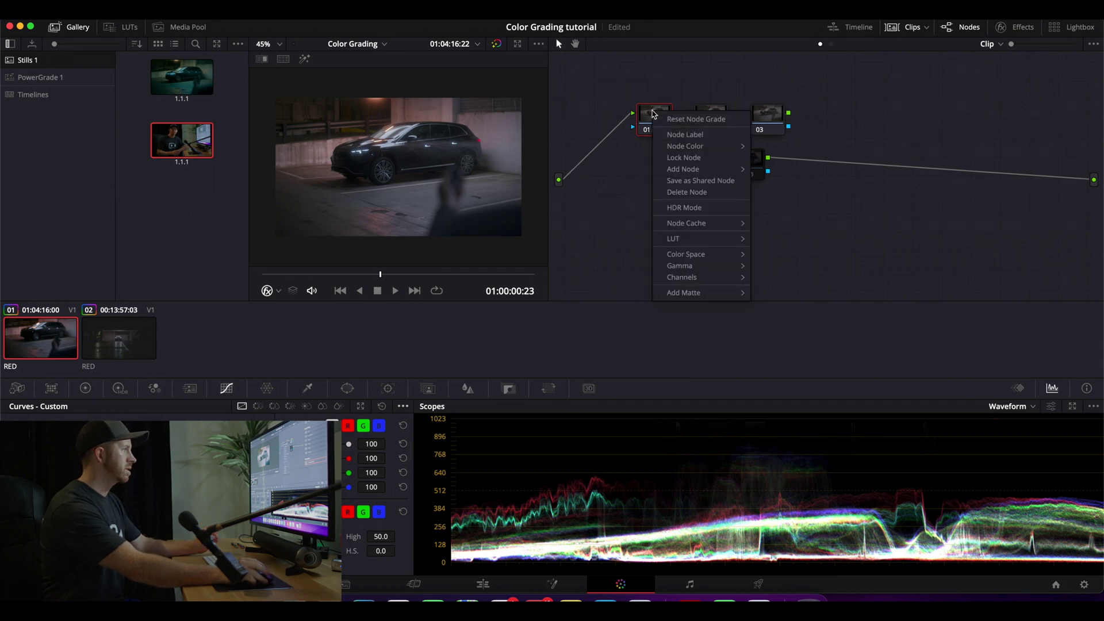
click(665, 134)
text(contrast)
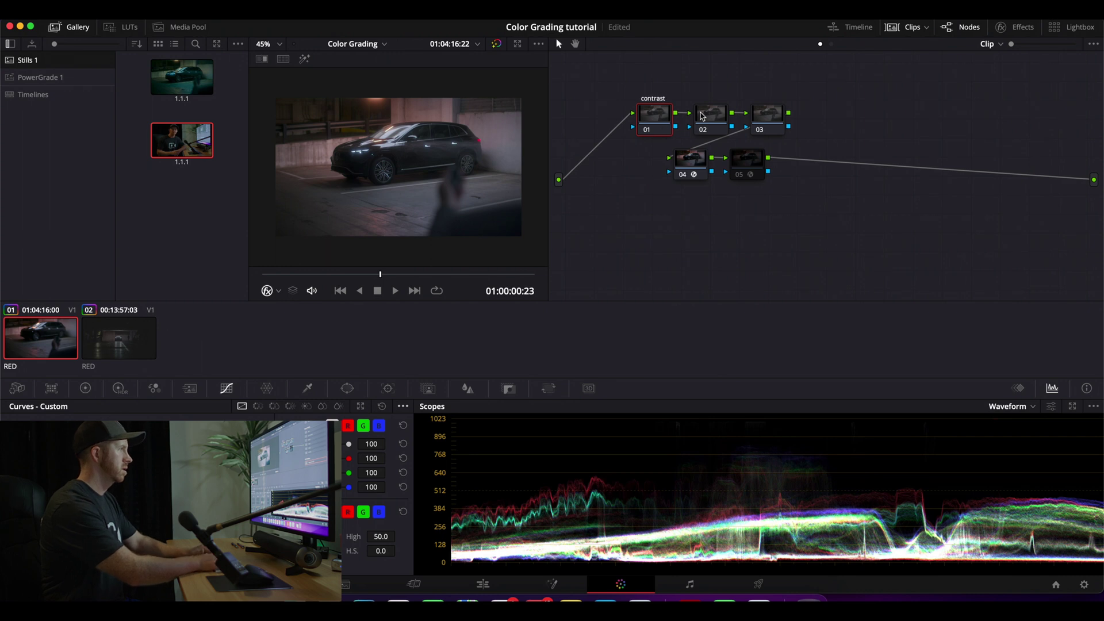
Label node 02 "Sat".
right_click(703, 118)
text(Sat)
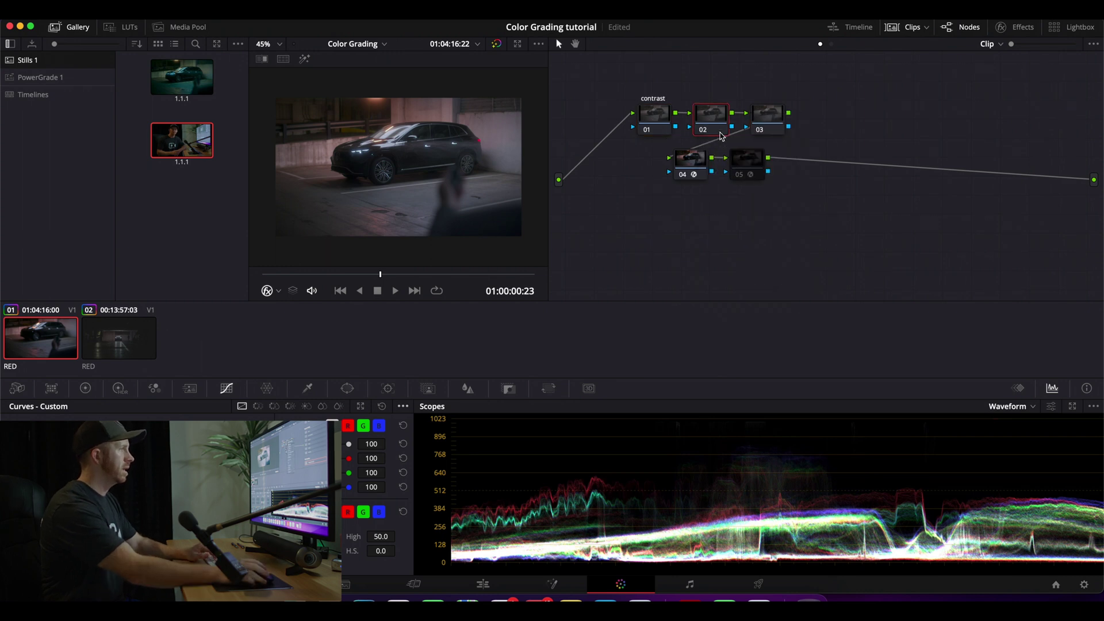
key(Return)
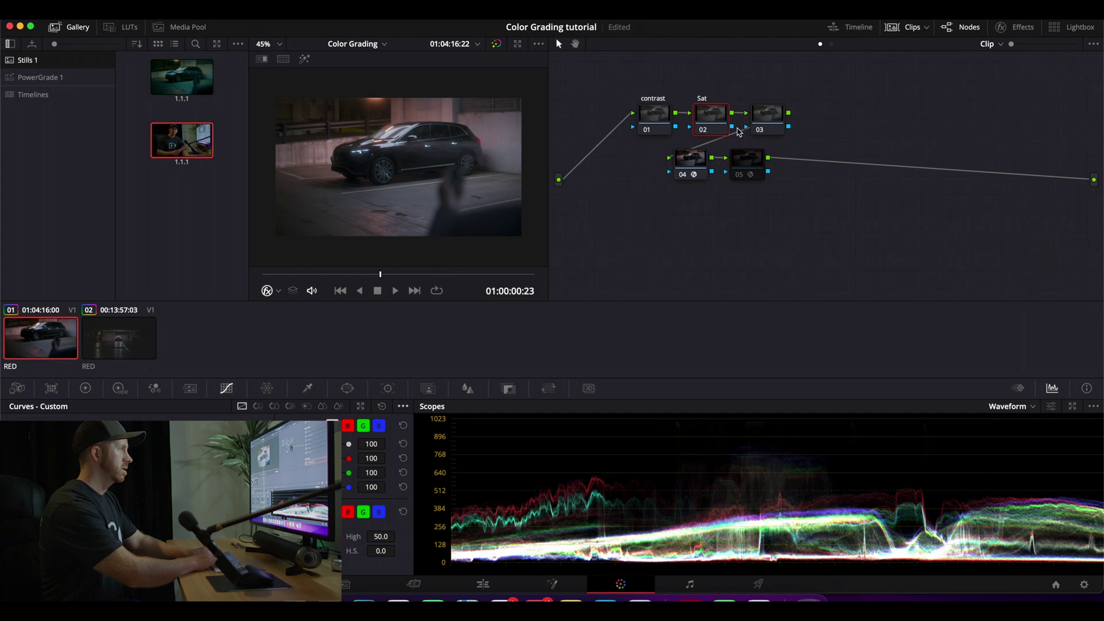
Label node 03 "color correct".
right_click(760, 115)
click(761, 115)
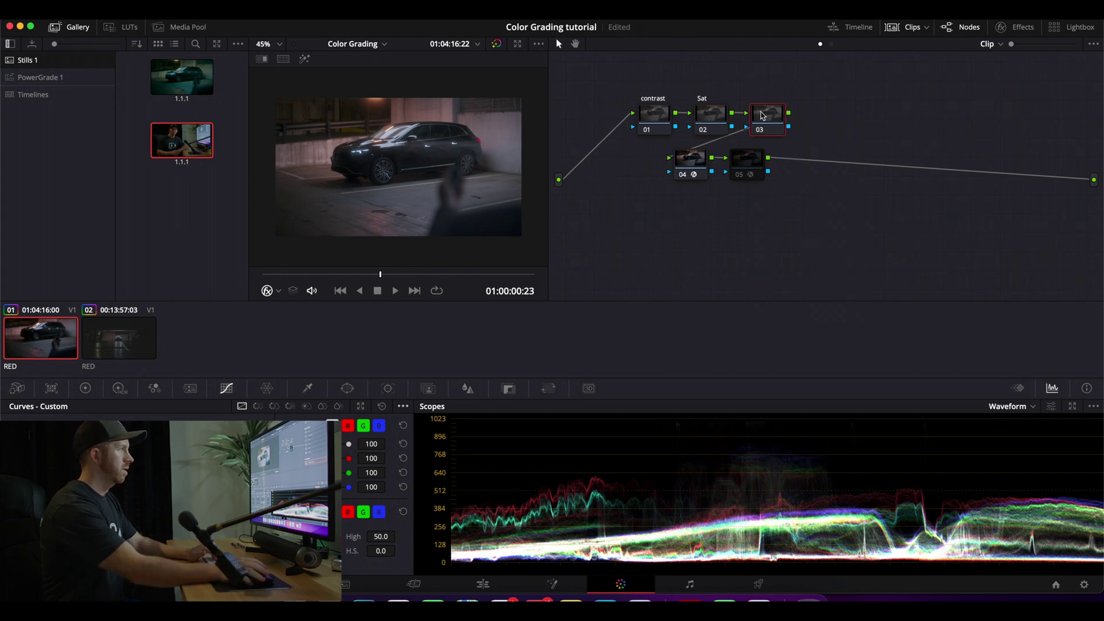
right_click(760, 116)
click(791, 141)
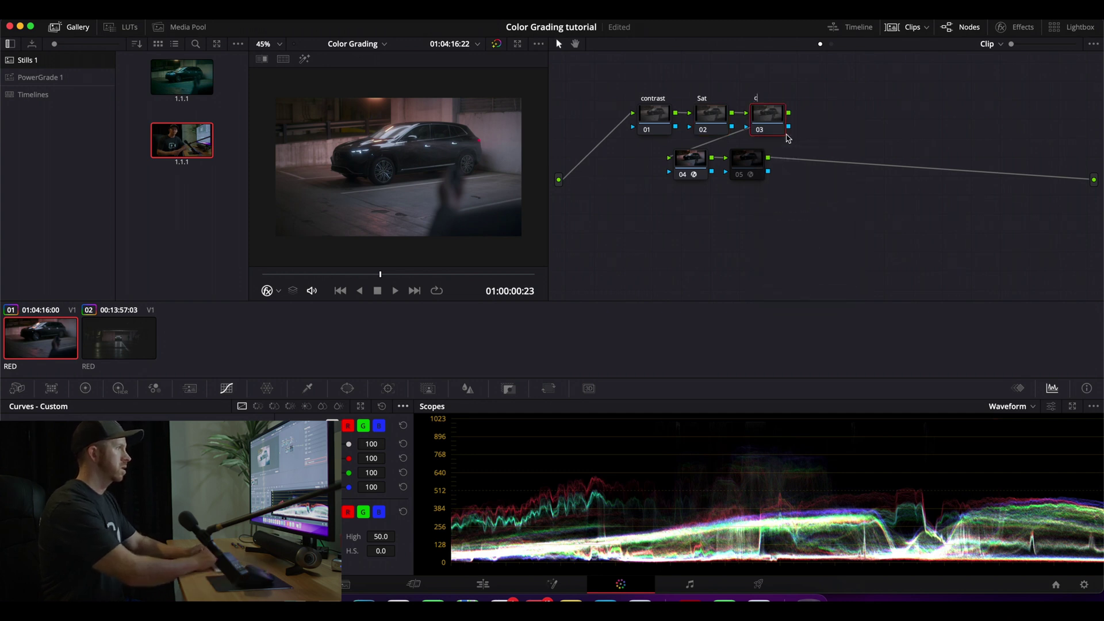
text(color correct)
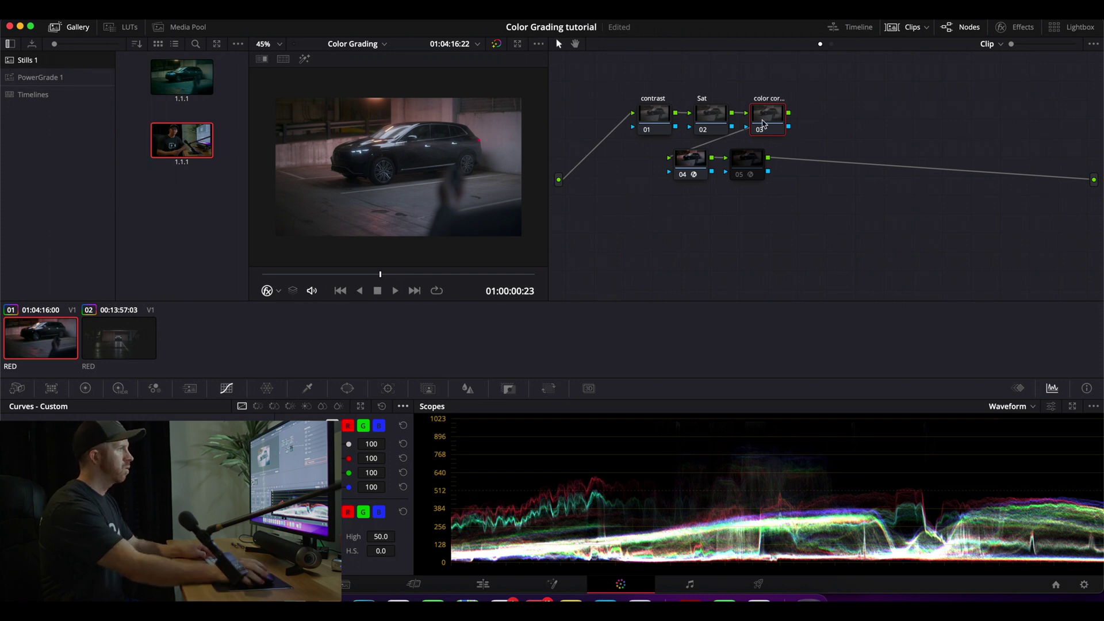
Add a serial node after the color correct node and label it "grade".
key(alt+s)
right_click(822, 118)
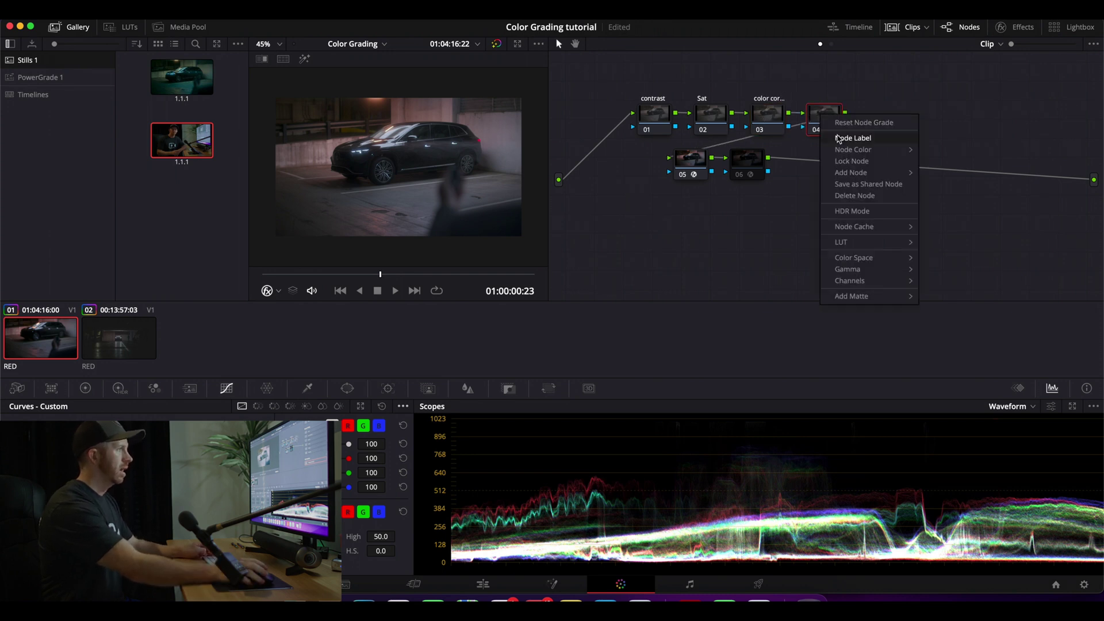
click(843, 141)
text(grade)
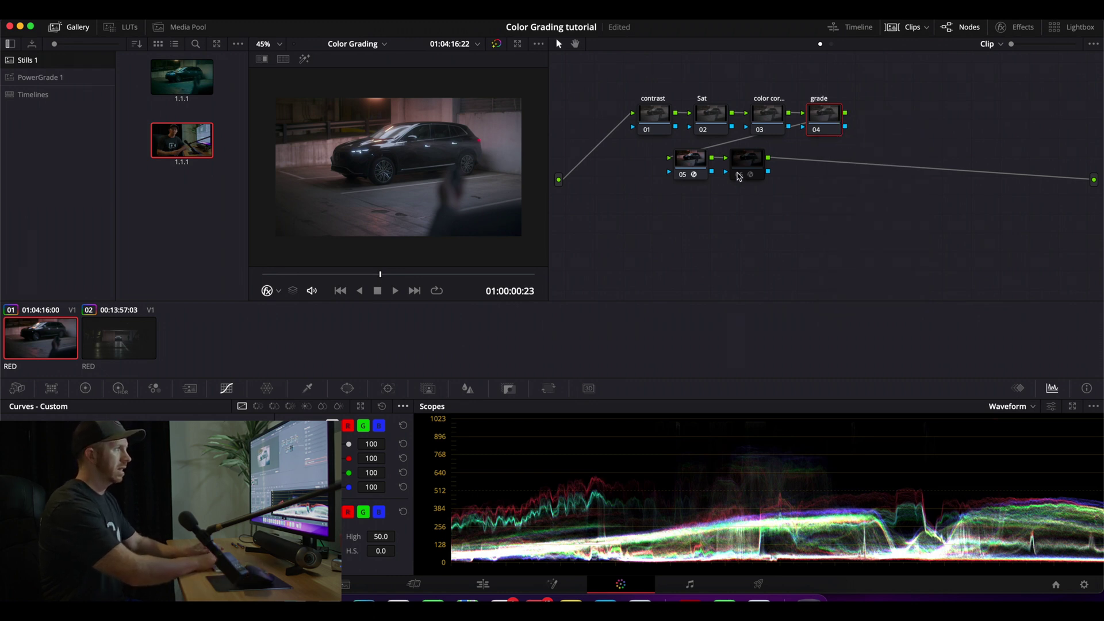
On the contrast node's custom curve, lift the black point slightly and pull its spline handle down to deepen the shadows.
click(700, 166)
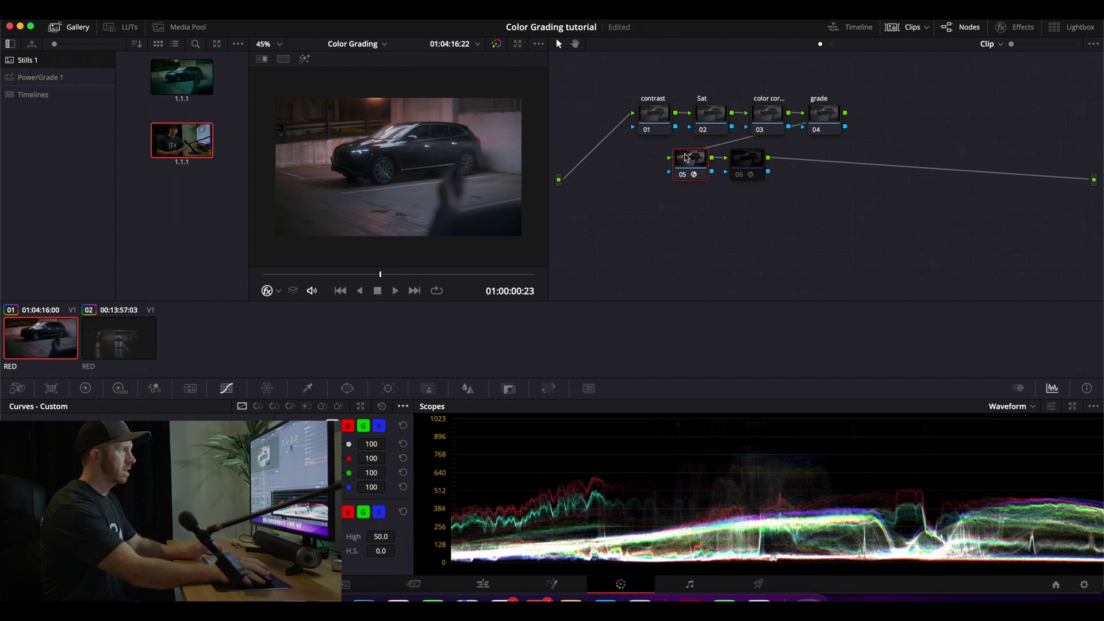
click(654, 115)
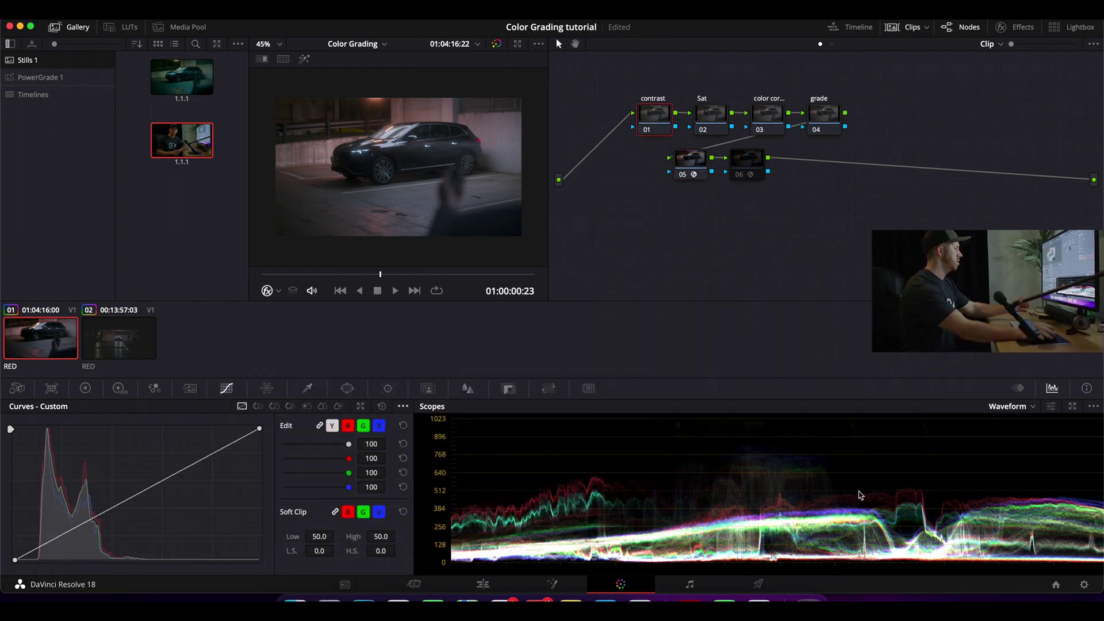
click(15, 561)
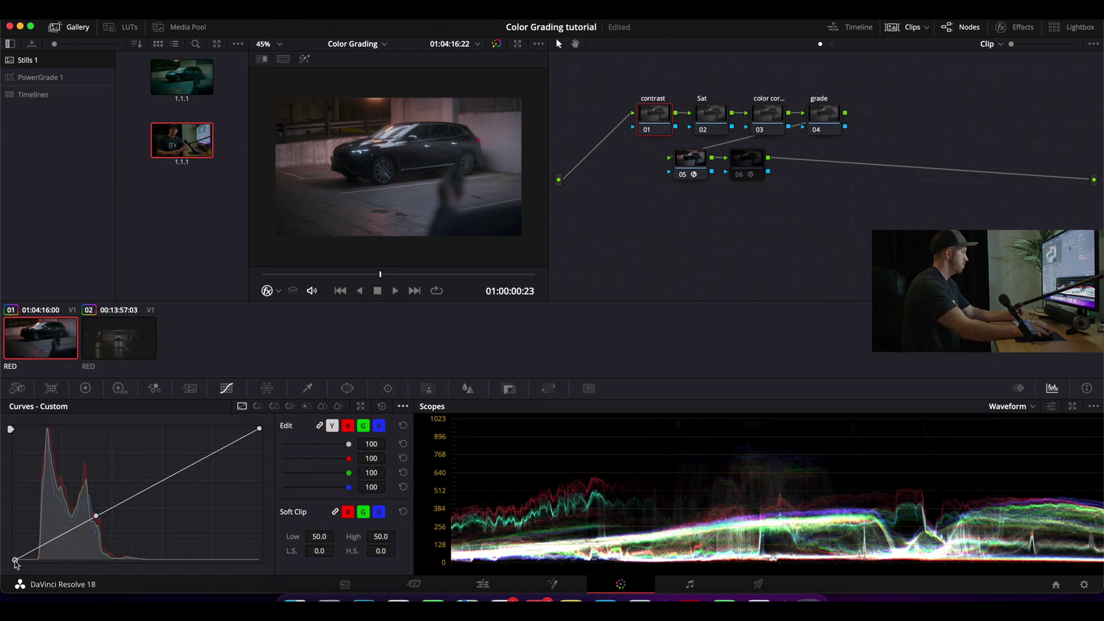
drag(15, 562, 14, 555)
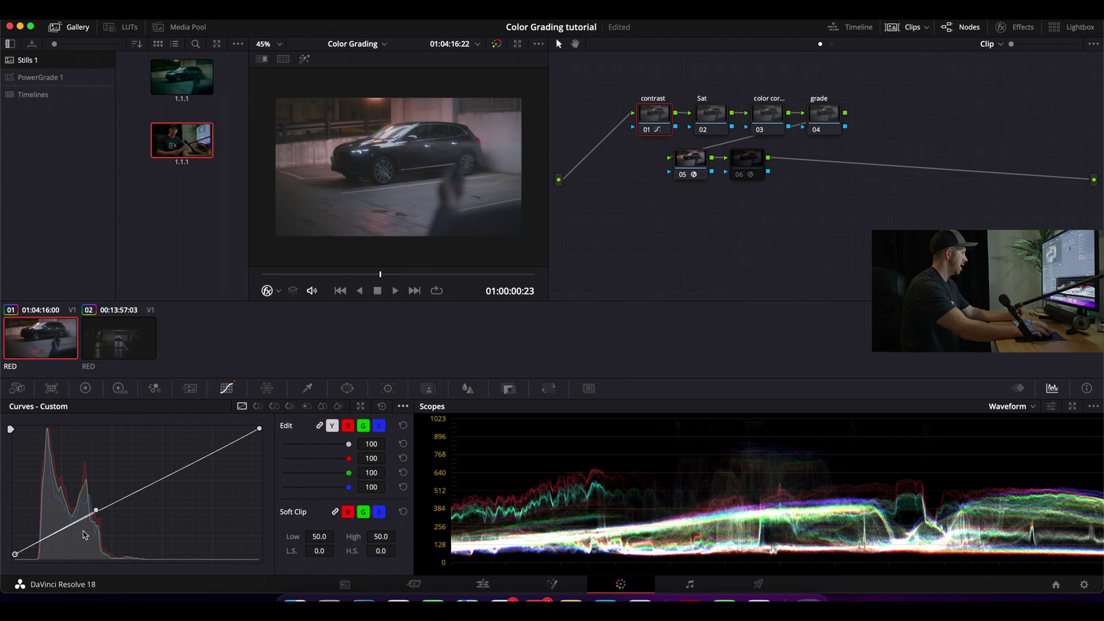
click(403, 406)
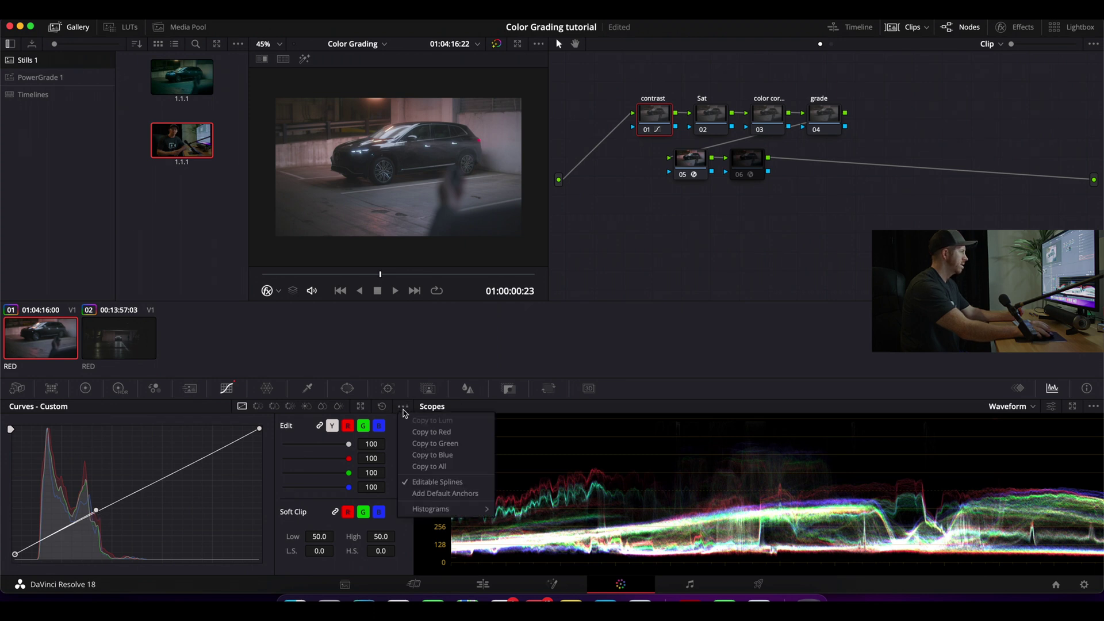
click(96, 513)
drag(96, 513, 43, 554)
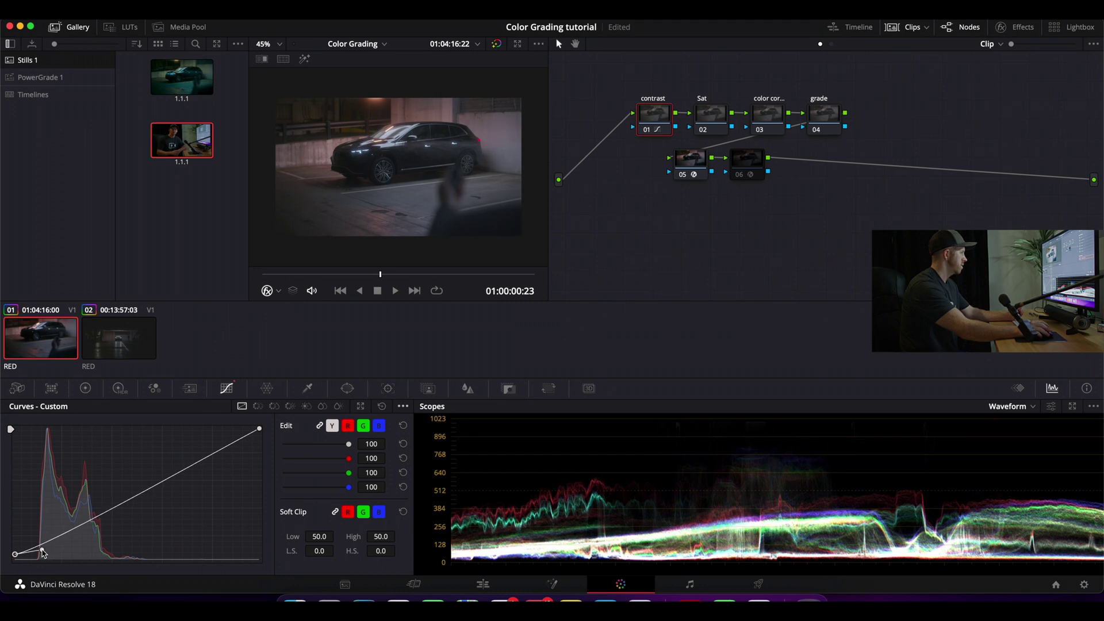
Bend the upper part of the contrast node's custom curve upward with the white point's spline handle to brighten the image.
key(super+z)
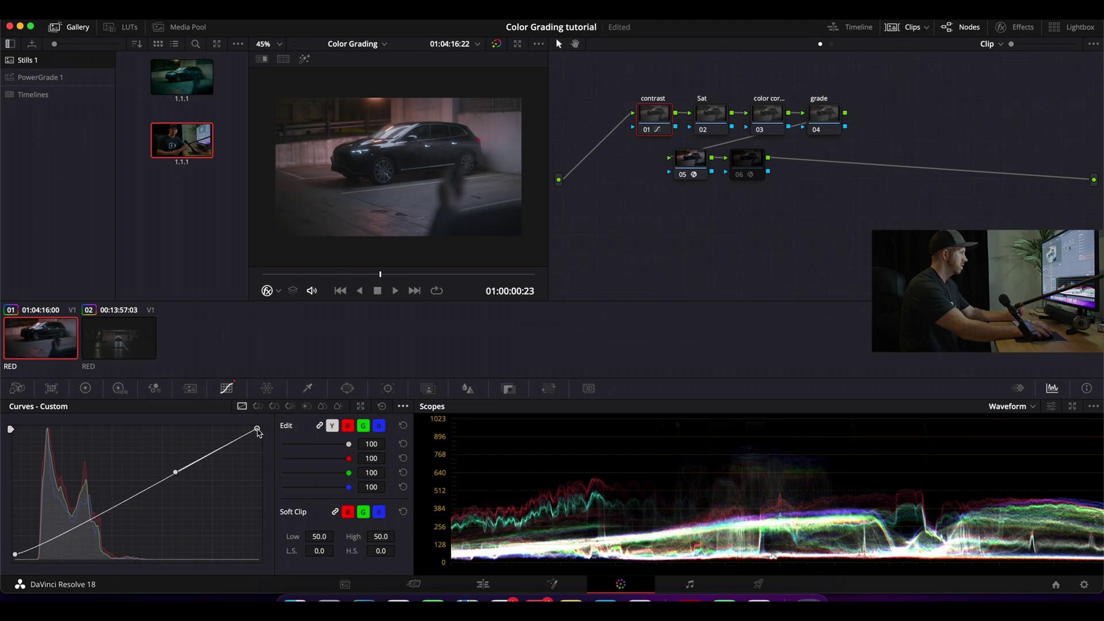
key(super+z)
key(super+z)
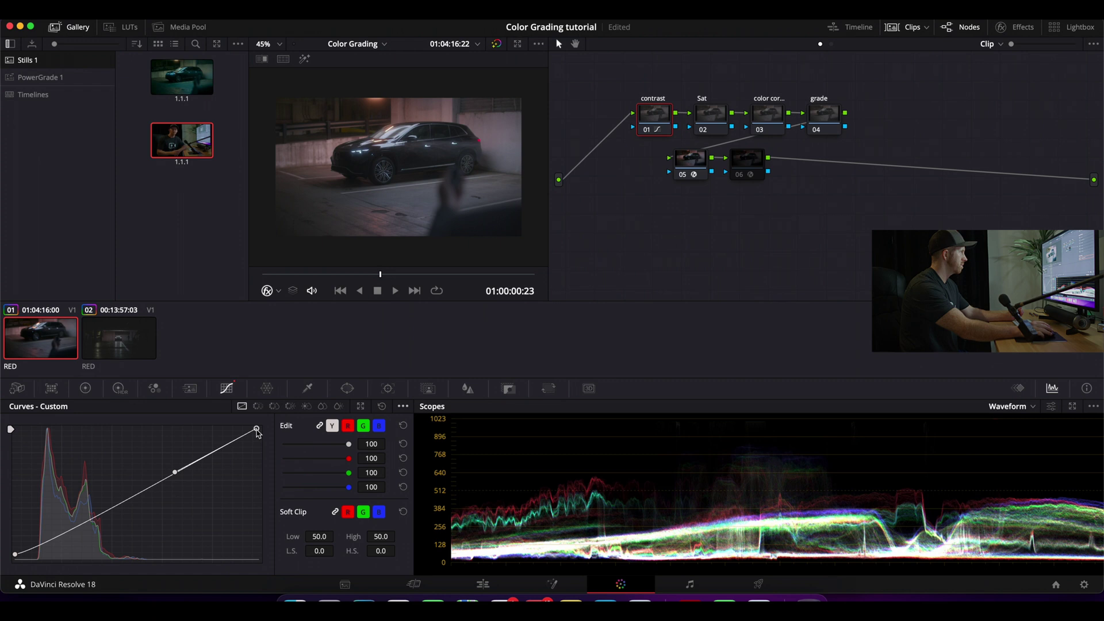
key(super+z)
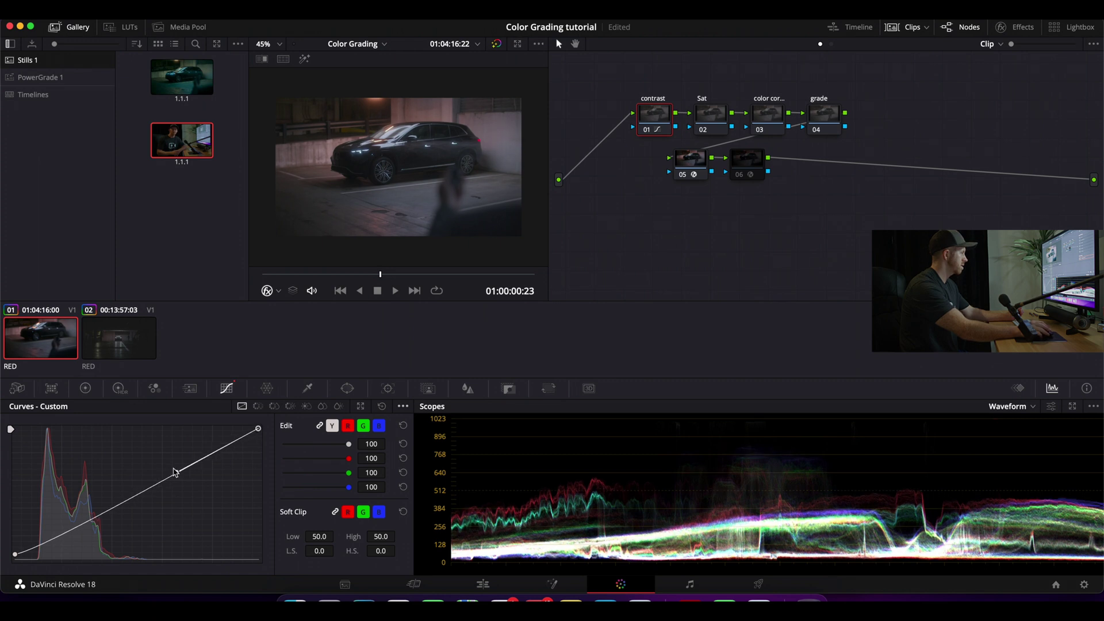
drag(179, 474, 164, 455)
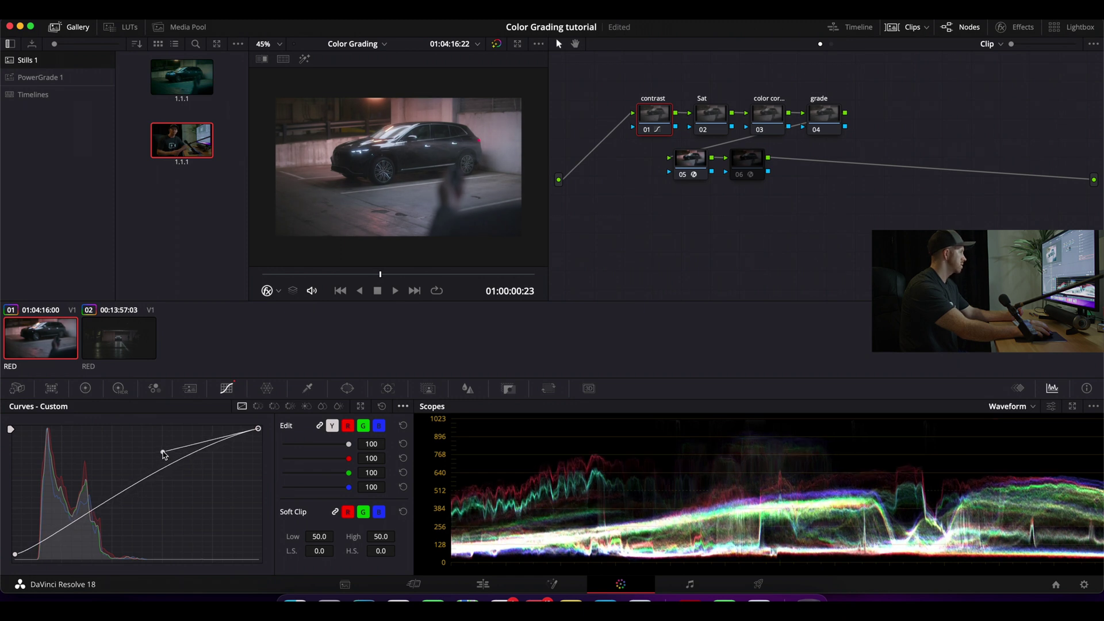
With the log wheels on the contrast node, lower Offset to 21.60 and Highlights to -0.05.
click(85, 388)
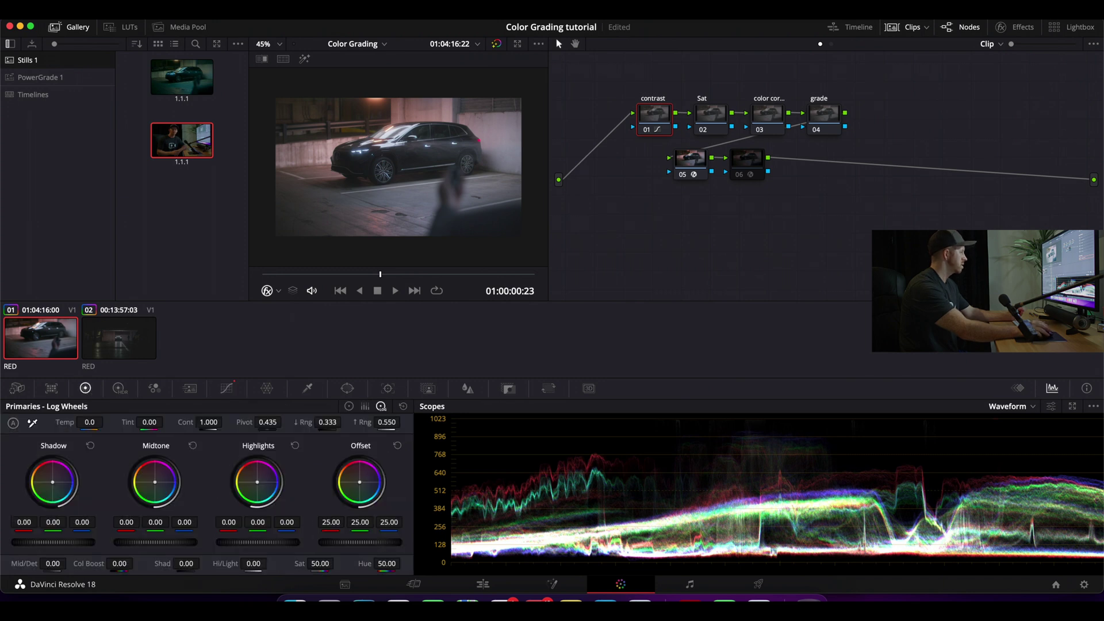
drag(360, 542, 340, 542)
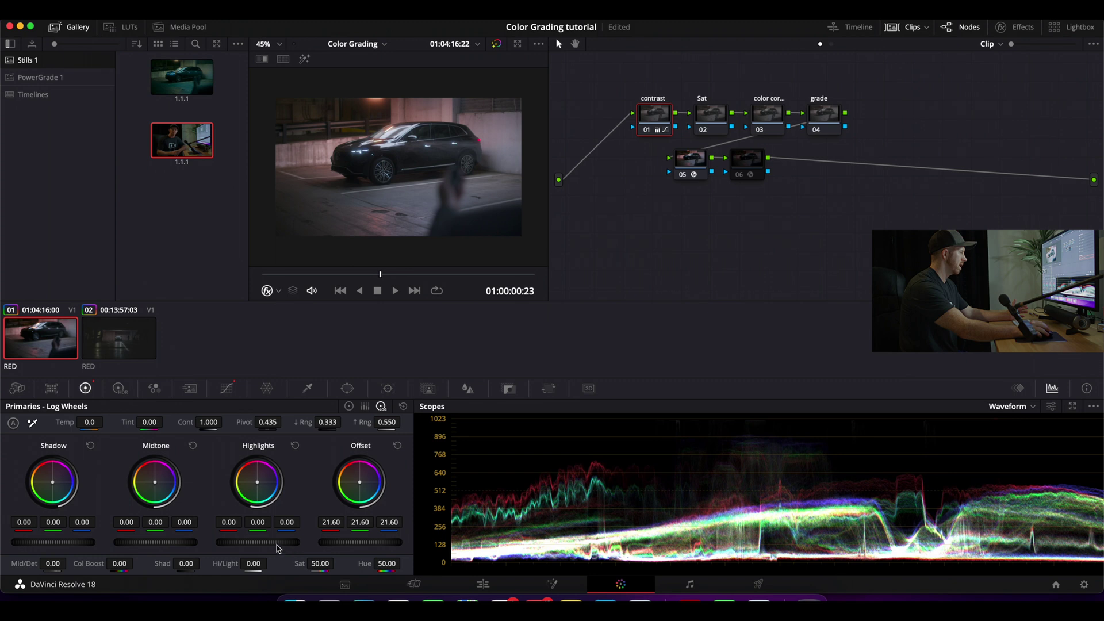
drag(276, 548, 270, 547)
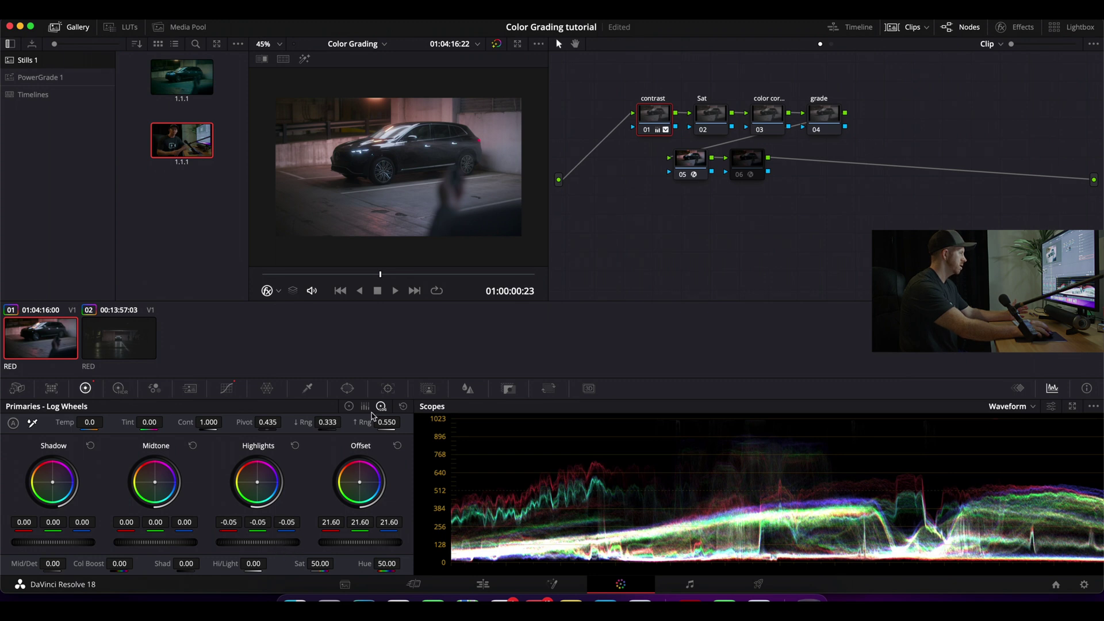
With the primary color wheels on the contrast node, reduce the master Gain to 0.97.
click(349, 406)
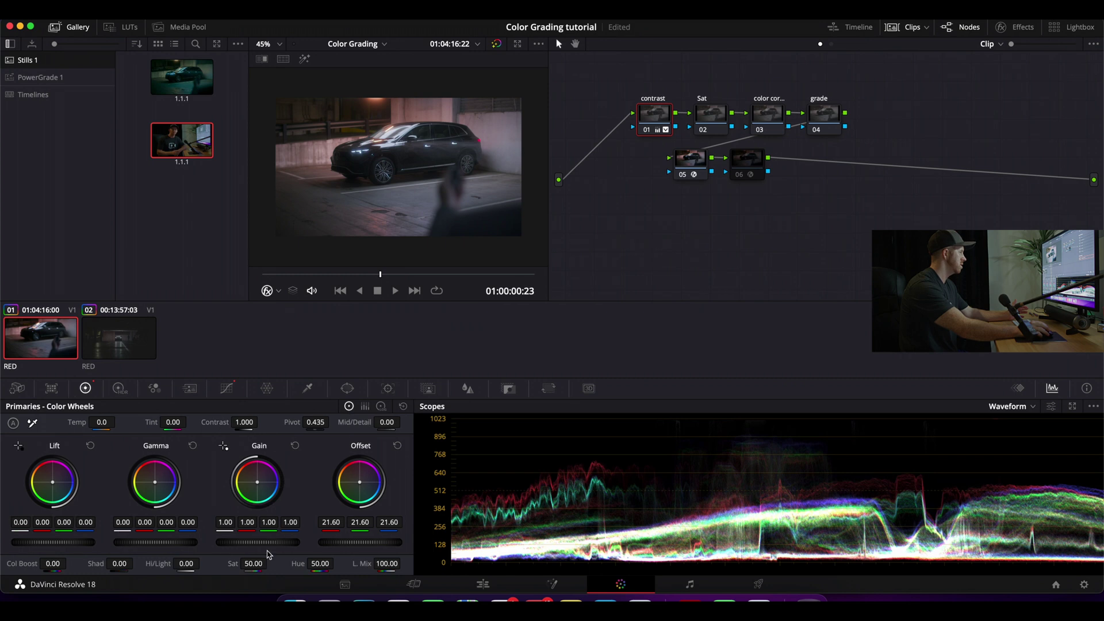
drag(258, 543, 255, 543)
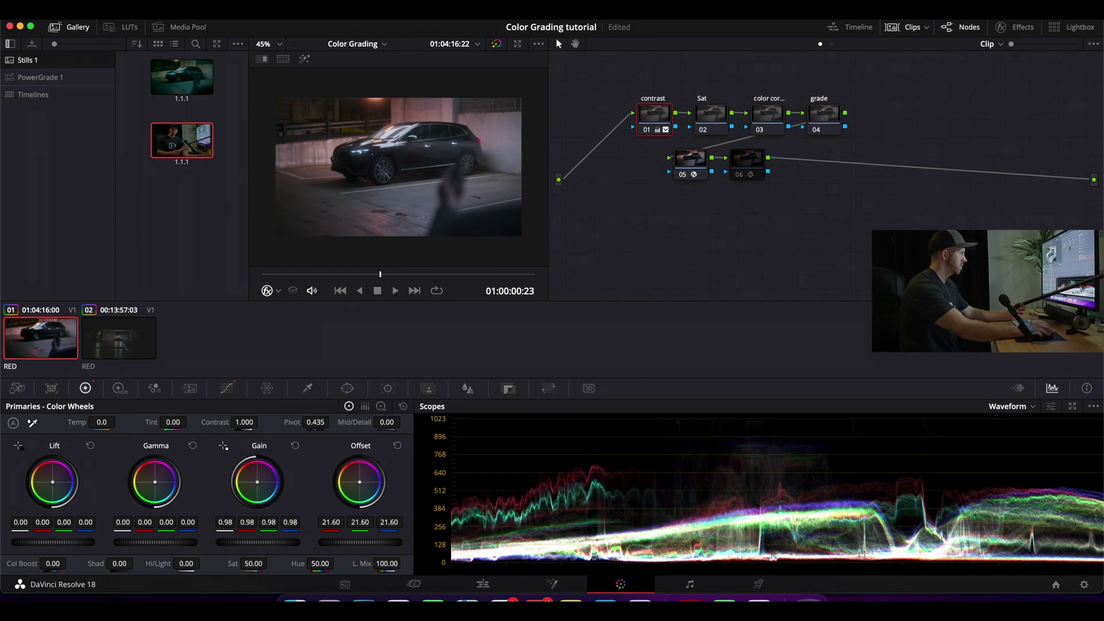
drag(254, 542, 255, 543)
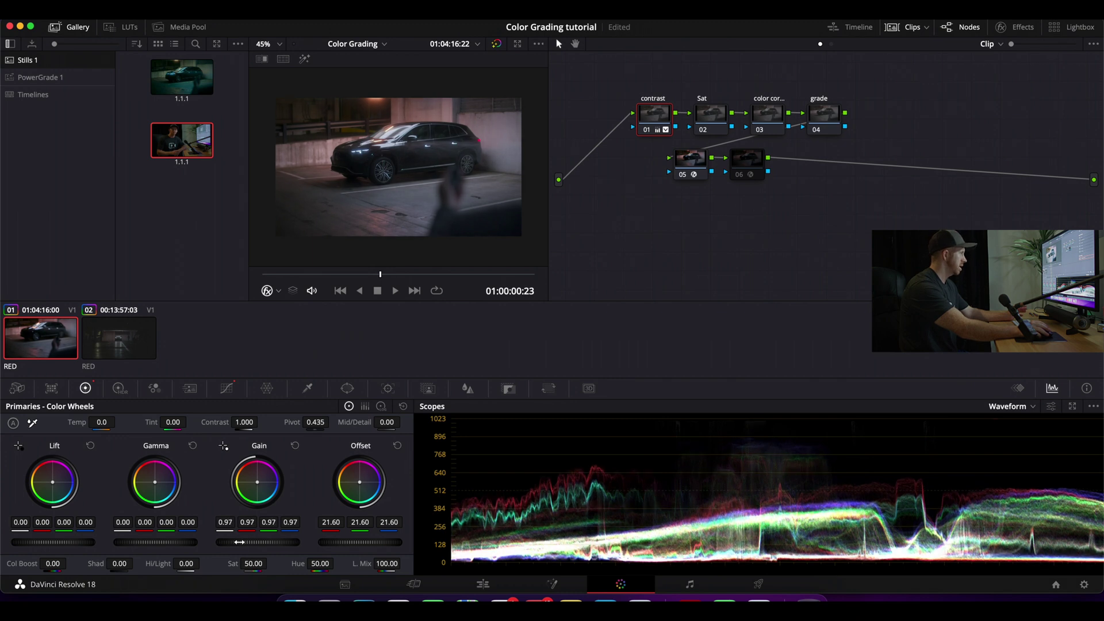
With the HDR color wheels on the contrast node, set Shadow exposure to 0.18 and Light exposure to -0.19.
click(120, 390)
drag(138, 520, 153, 521)
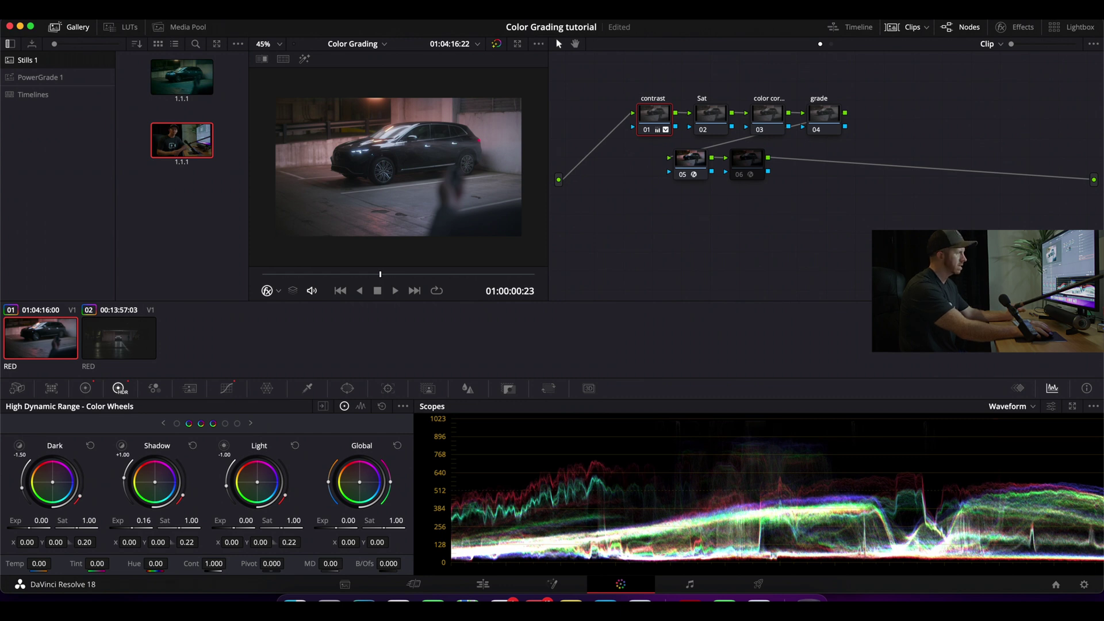
drag(138, 521, 136, 523)
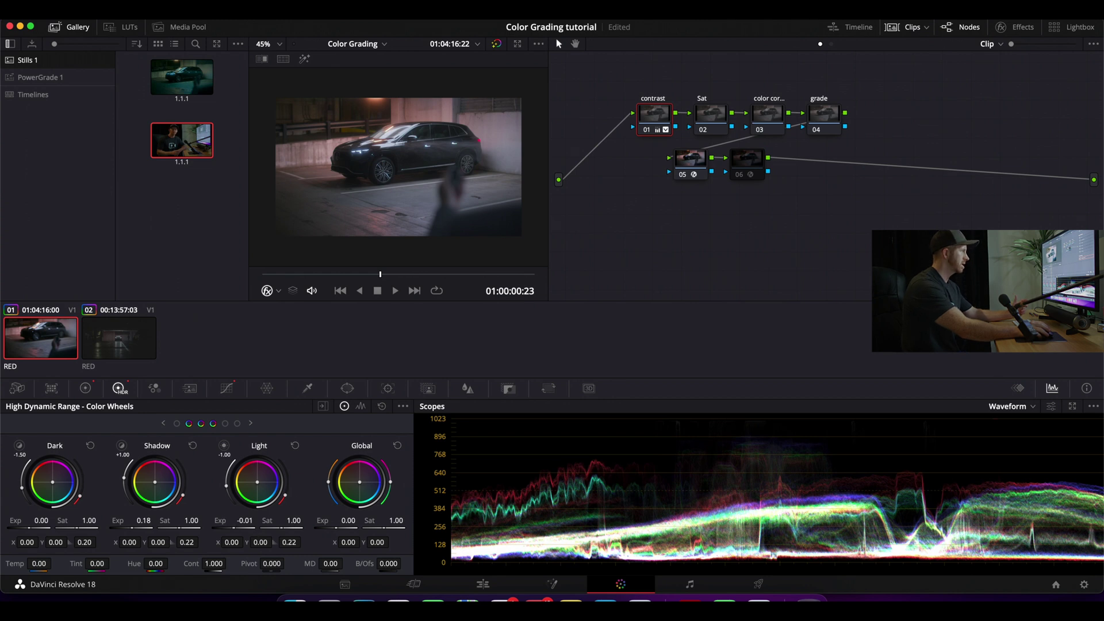
mouse_move(245, 521)
mouse_down()
mouse_move(256, 521)
mouse_move(238, 521)
mouse_up()
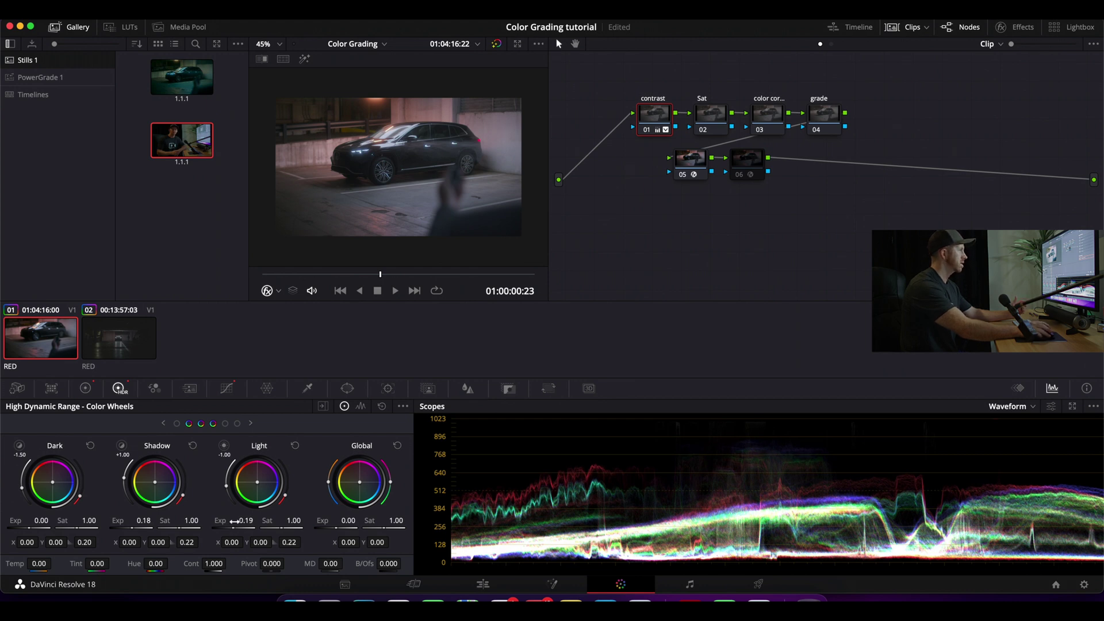
Toggle the contrast node off and on repeatedly to compare the image before and after, leaving it enabled.
click(702, 111)
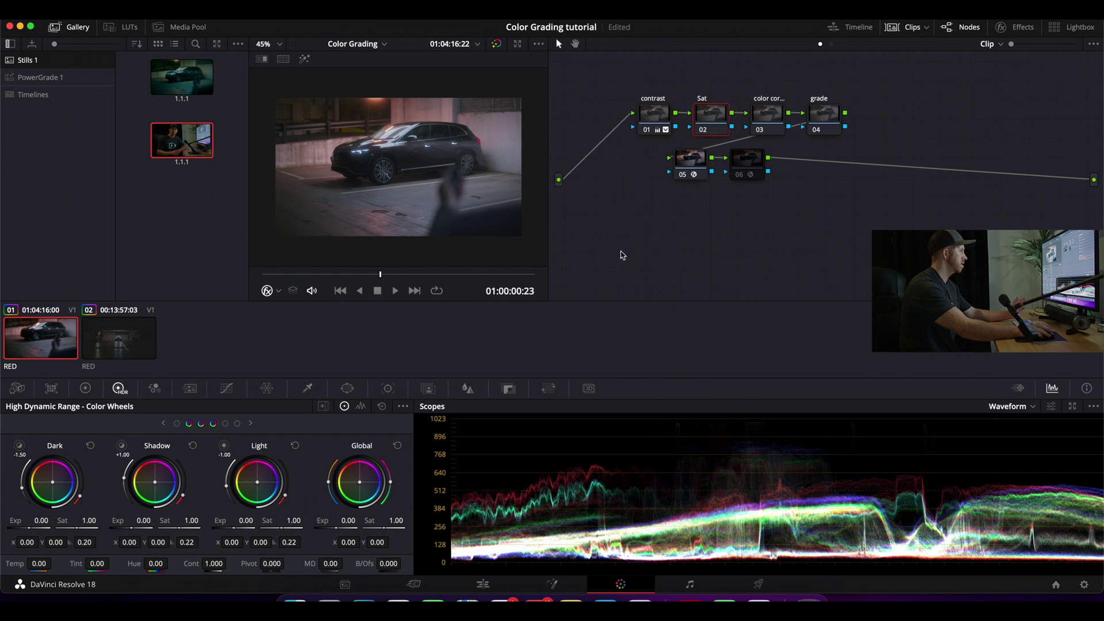
click(650, 118)
key(super+d)
key(super+d)
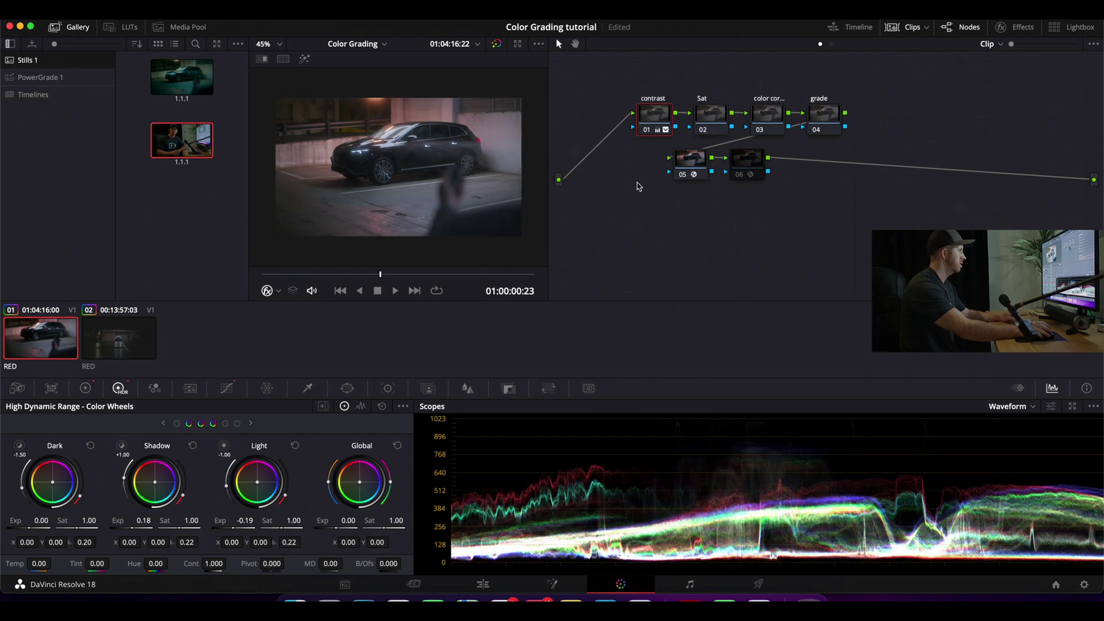
key(super+d)
key(super+d)
key(super+d)
key(super+d)
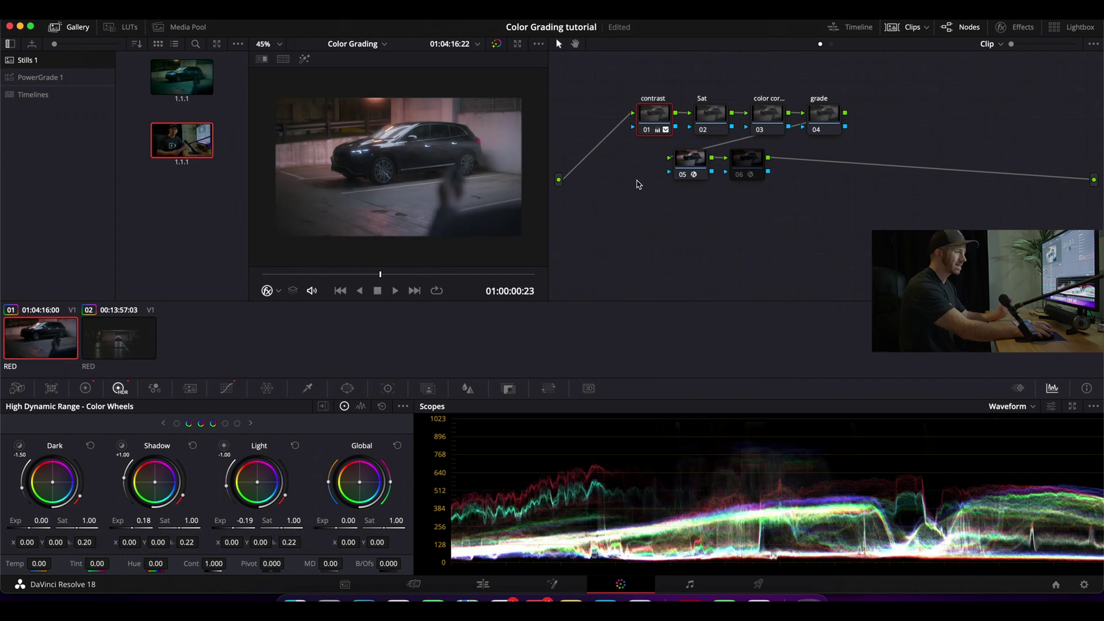
key(super+d)
key(super+d)
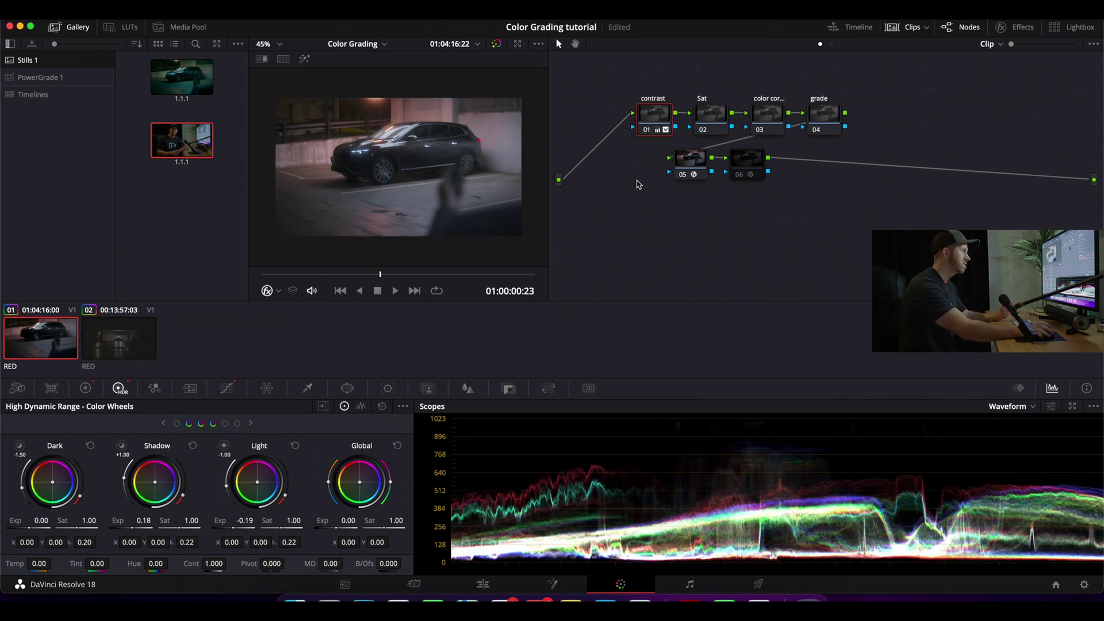
Raise the Sat node's primary saturation to 62.40.
click(707, 118)
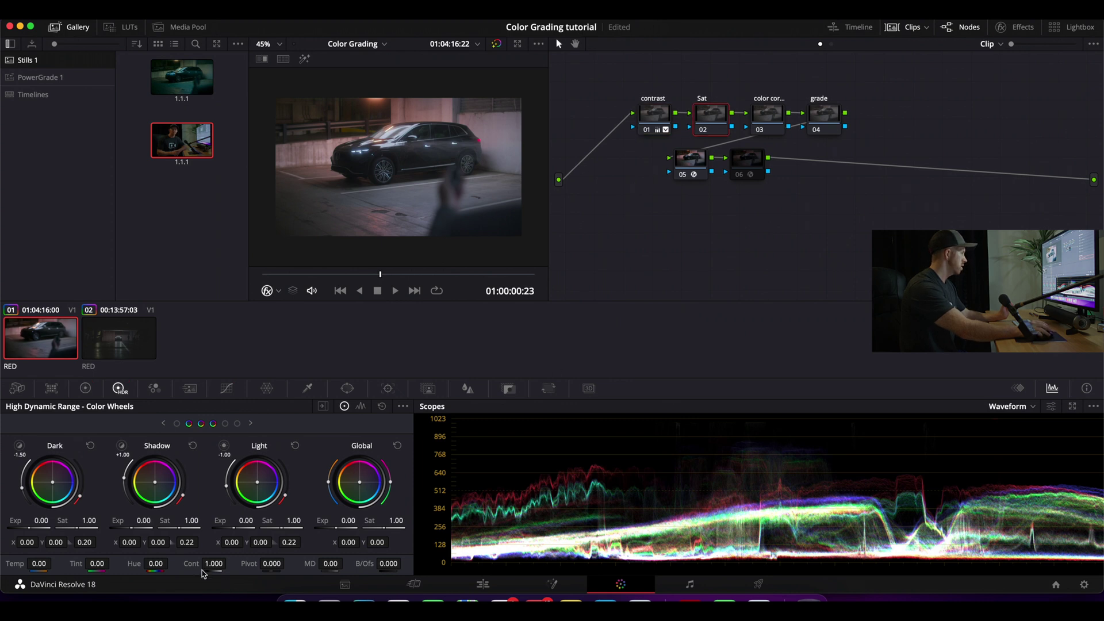
click(87, 388)
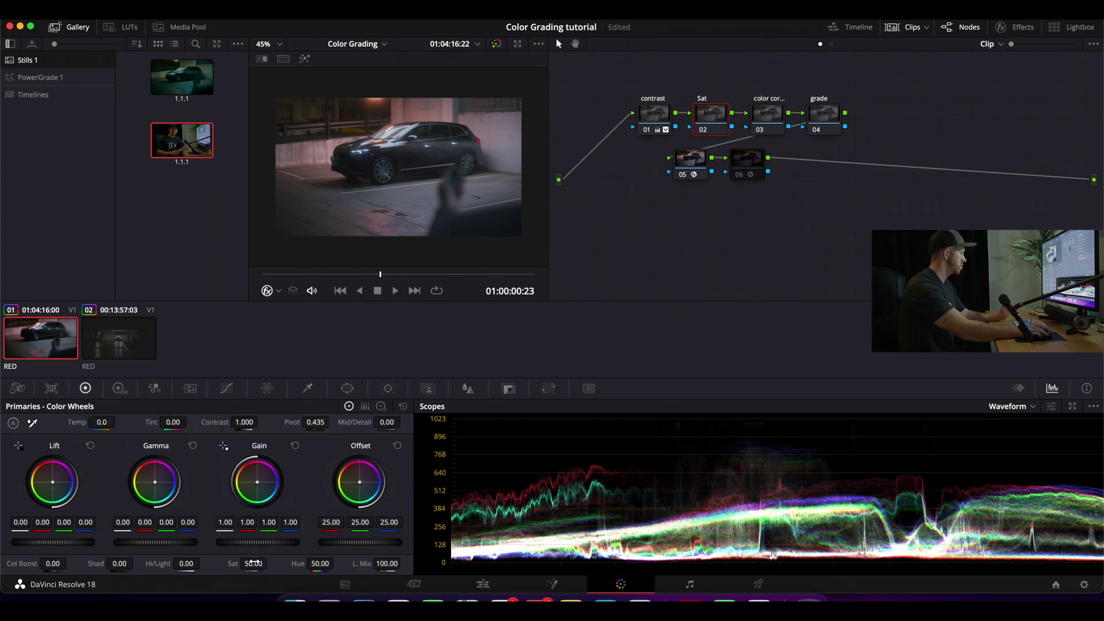
drag(253, 564, 267, 564)
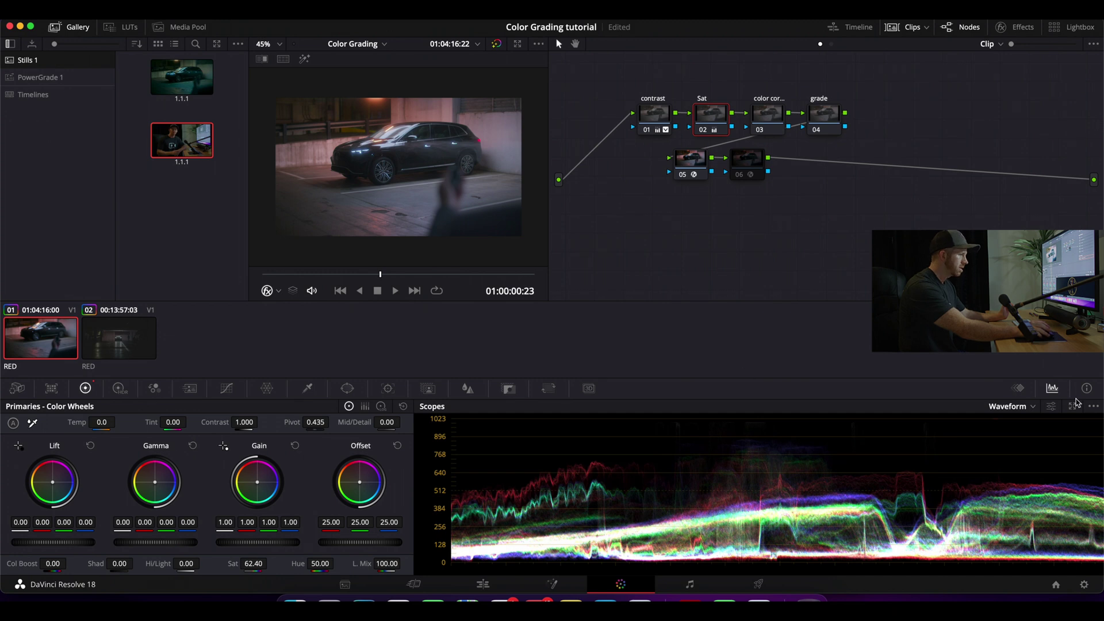
Switch the scope to Vectorscope, and on the Sat node's Hue Vs Sat curve lower the reds' saturation to 0.74.
click(1023, 415)
click(1018, 451)
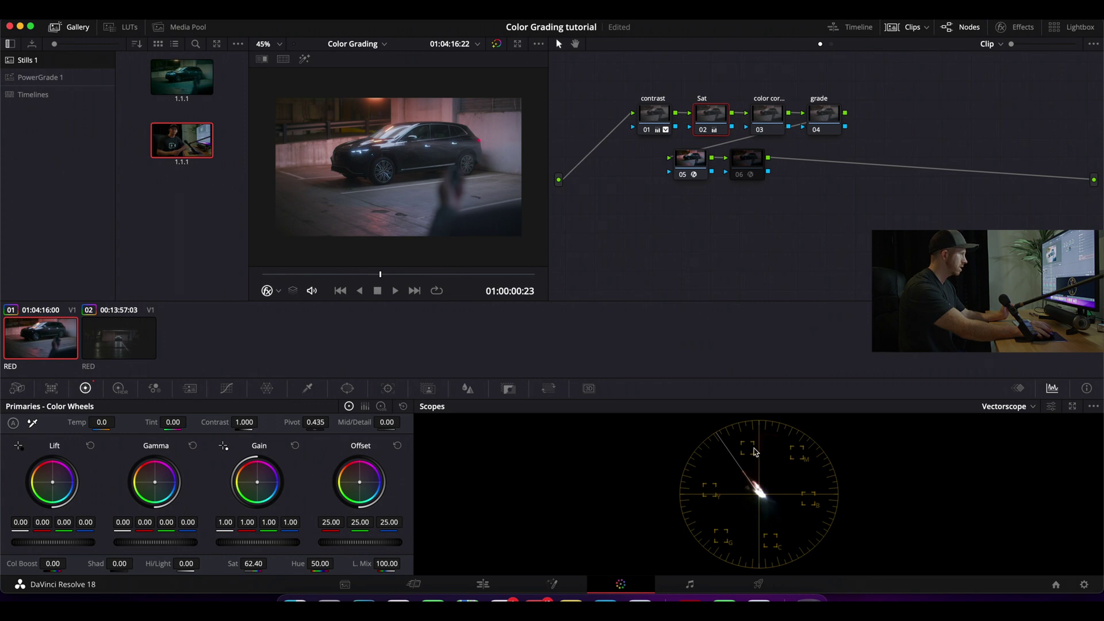
click(227, 389)
click(275, 407)
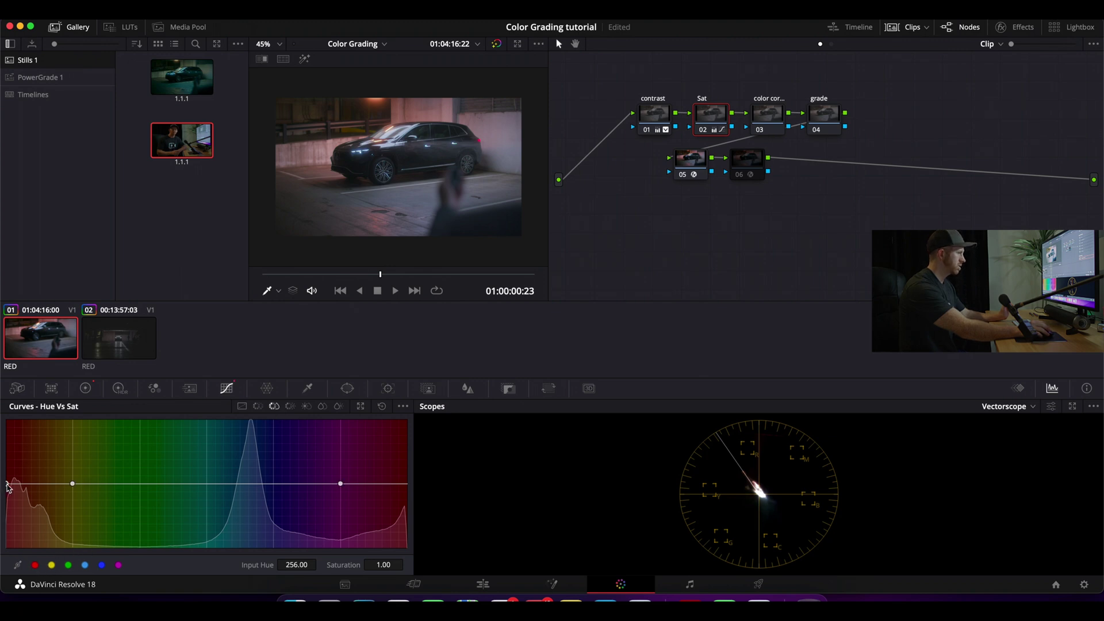
mouse_move(9, 486)
mouse_down()
mouse_move(4, 545)
mouse_move(8, 502)
mouse_up()
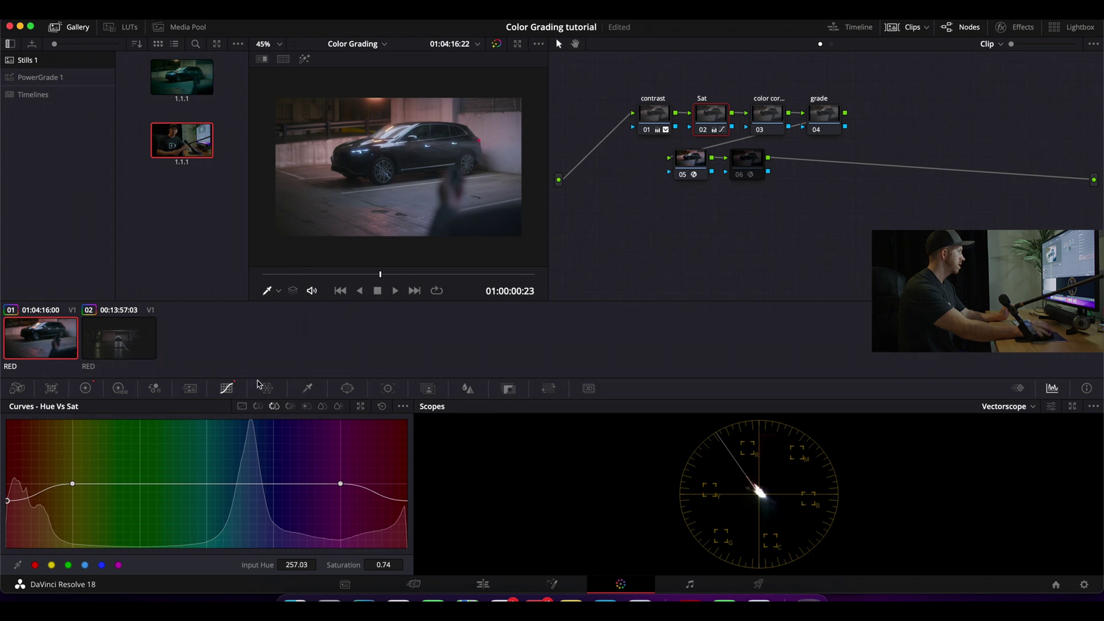
On the Sat node's Lum Vs Sat curve, lower the white end to 0.00 saturation and add a point at input lum 0.49 with saturation 0.84.
click(307, 407)
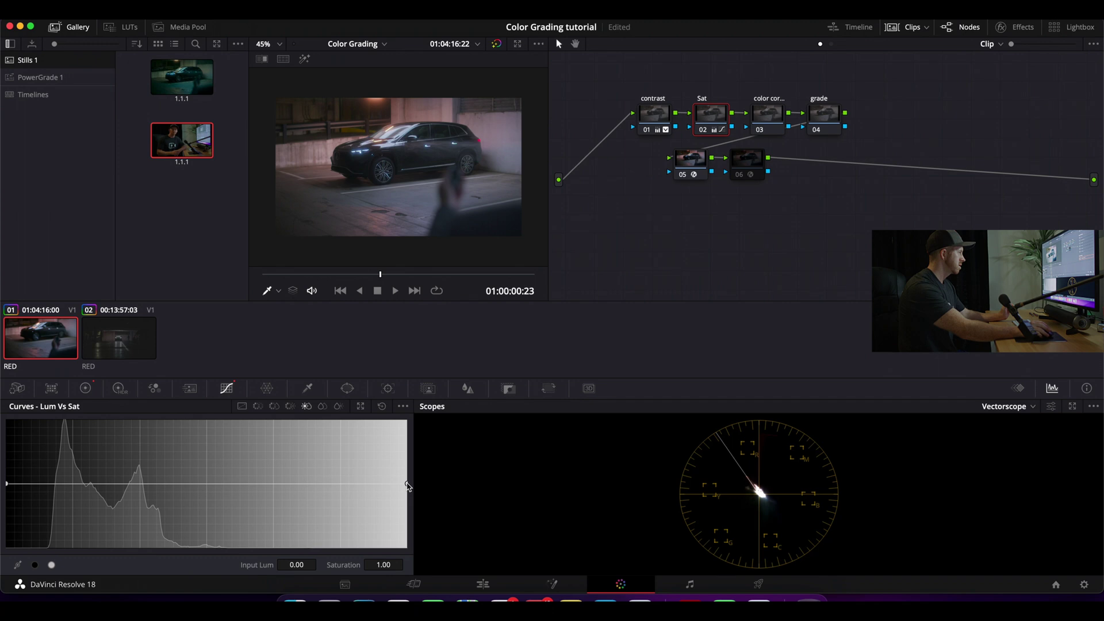
drag(408, 486, 389, 556)
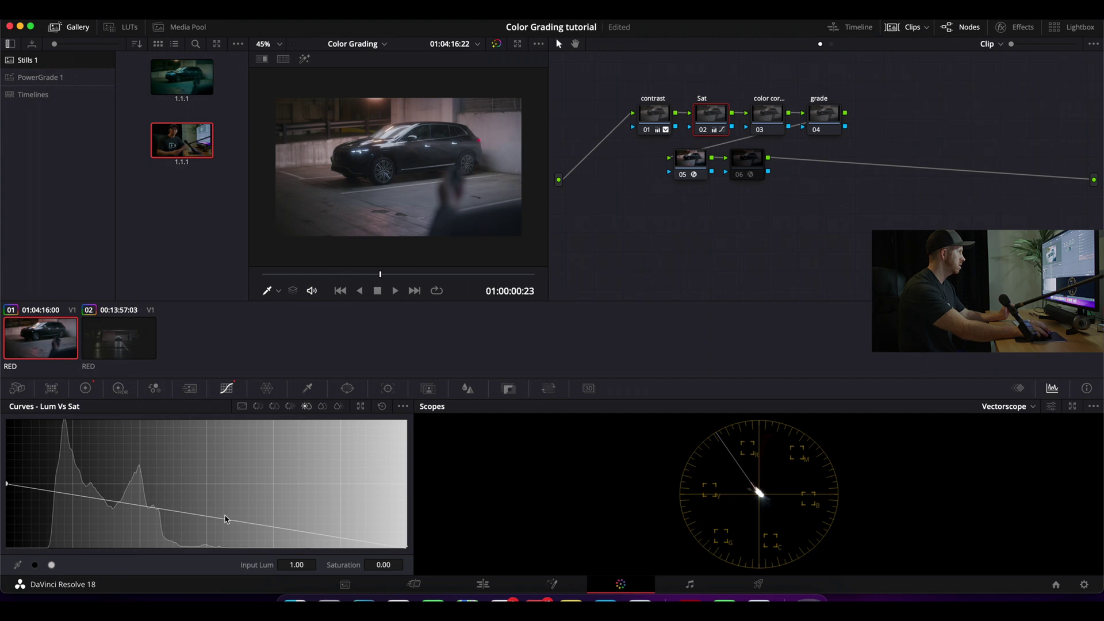
drag(218, 522, 205, 498)
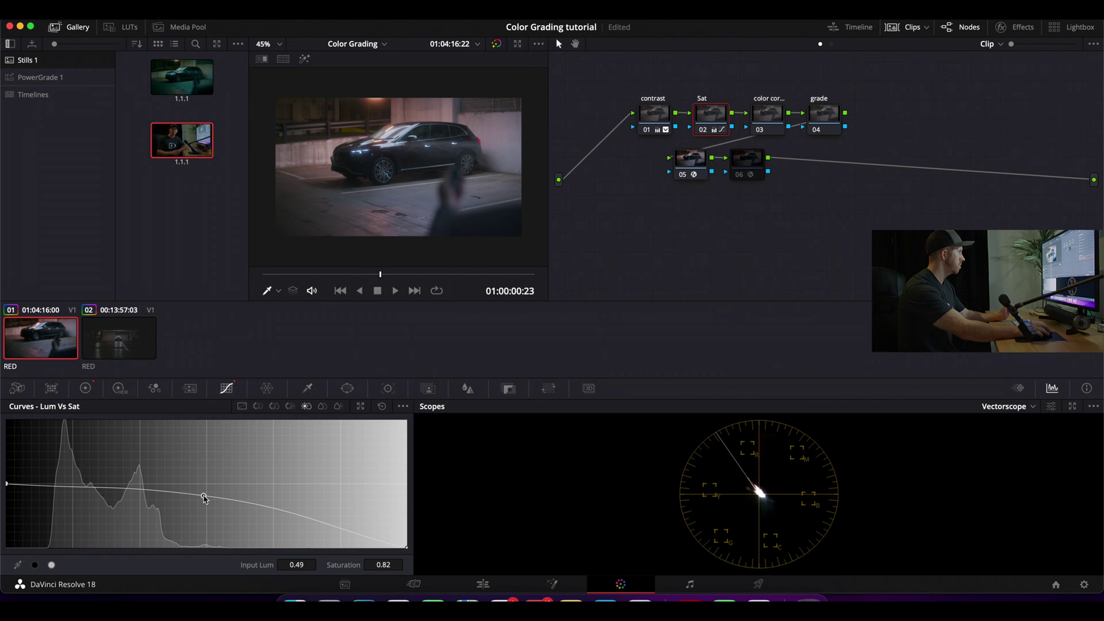
drag(204, 499, 204, 496)
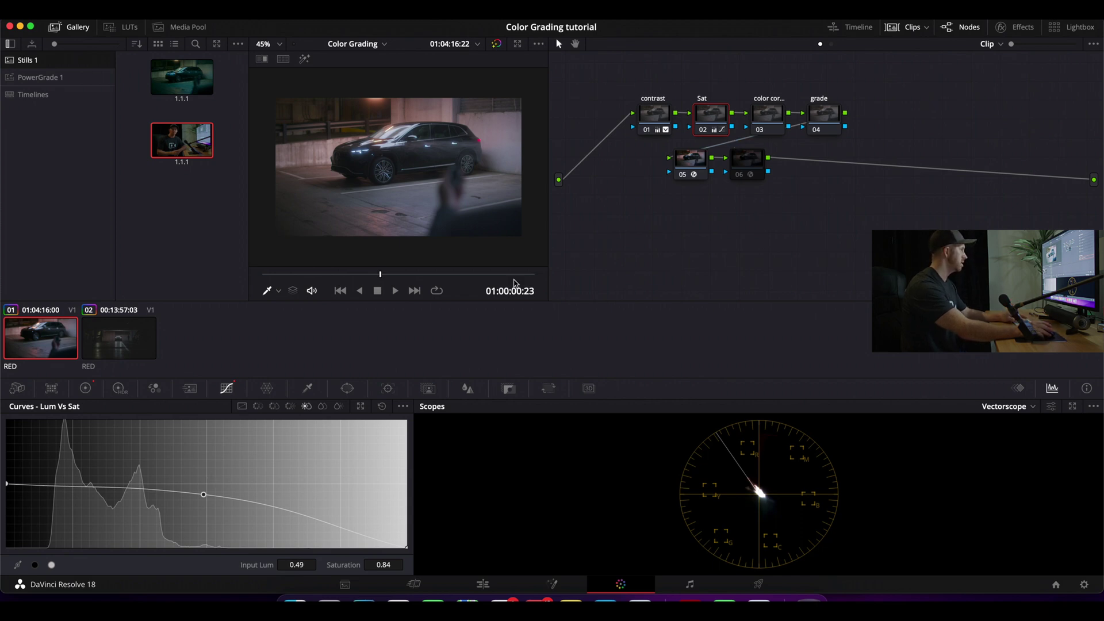
Toggle the Sat node off and on repeatedly to compare its effect, leaving it enabled.
key(super+d)
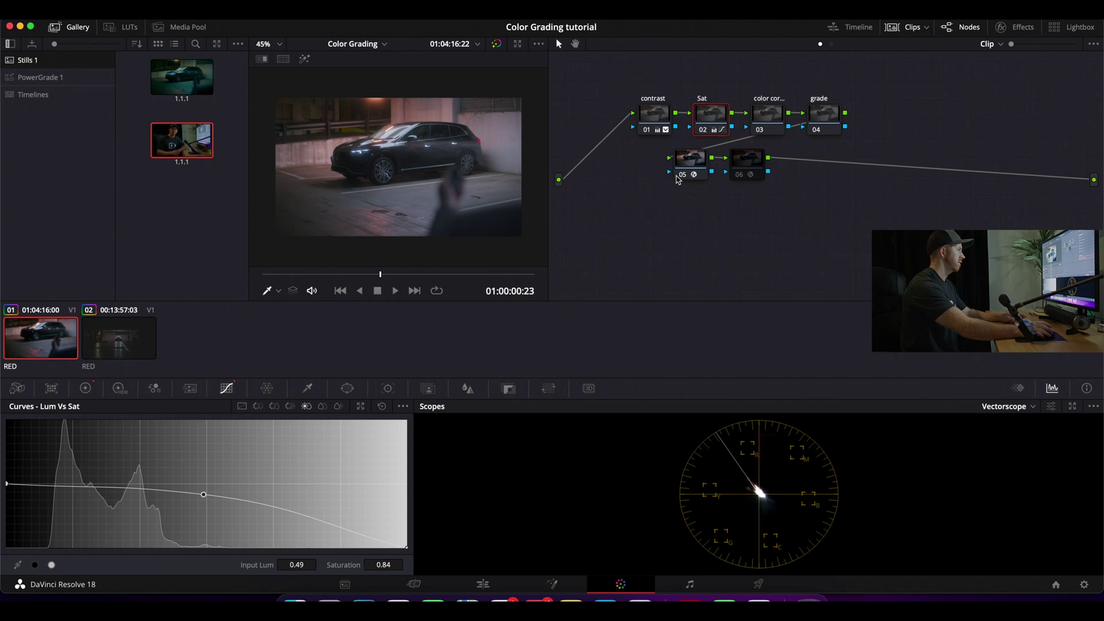
key(super+d)
key(super+d)
key(super+d)
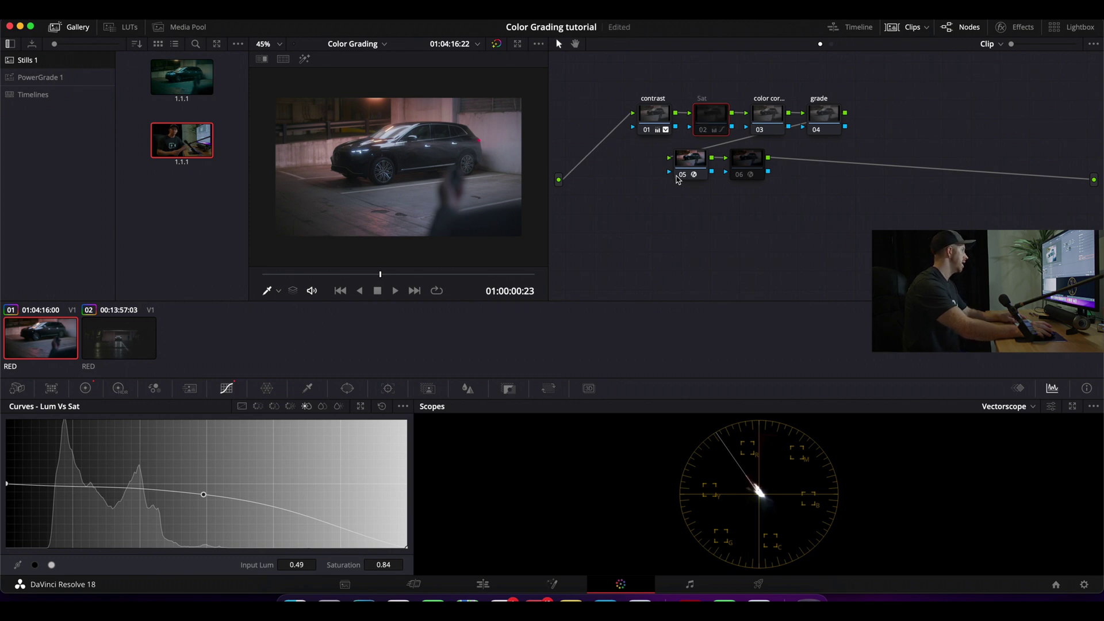
key(super+d)
key(super+d)
key(super+d)
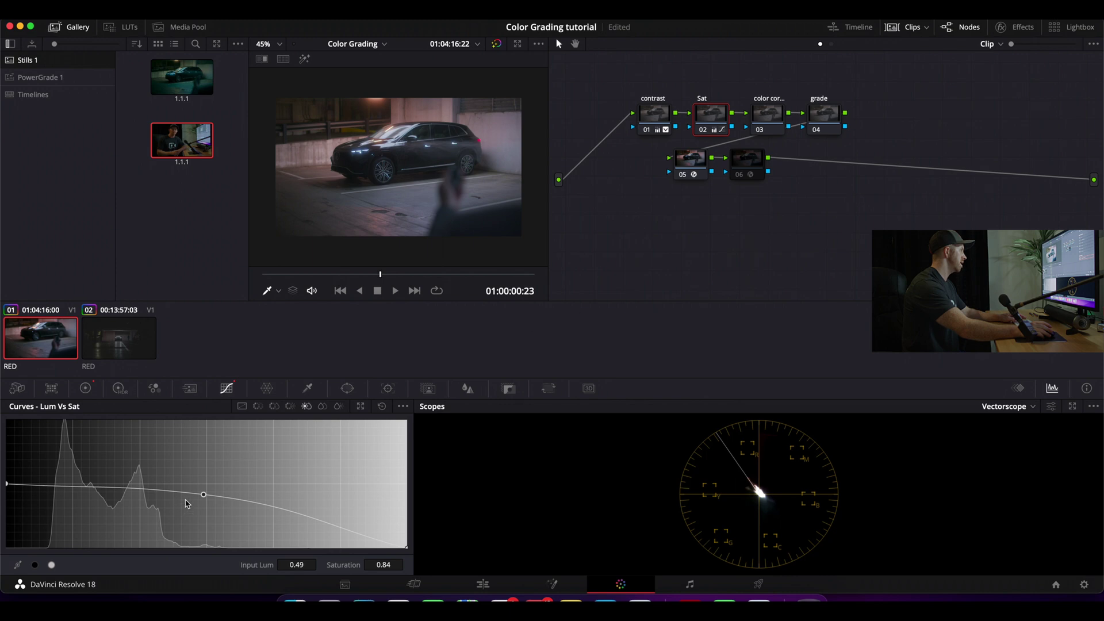
Move the Lum Vs Sat midpoint to input lum 0.47 and saturation 0.63, and compare with the Sat node toggled off and on.
drag(206, 495, 197, 511)
key(super+d)
key(super+d)
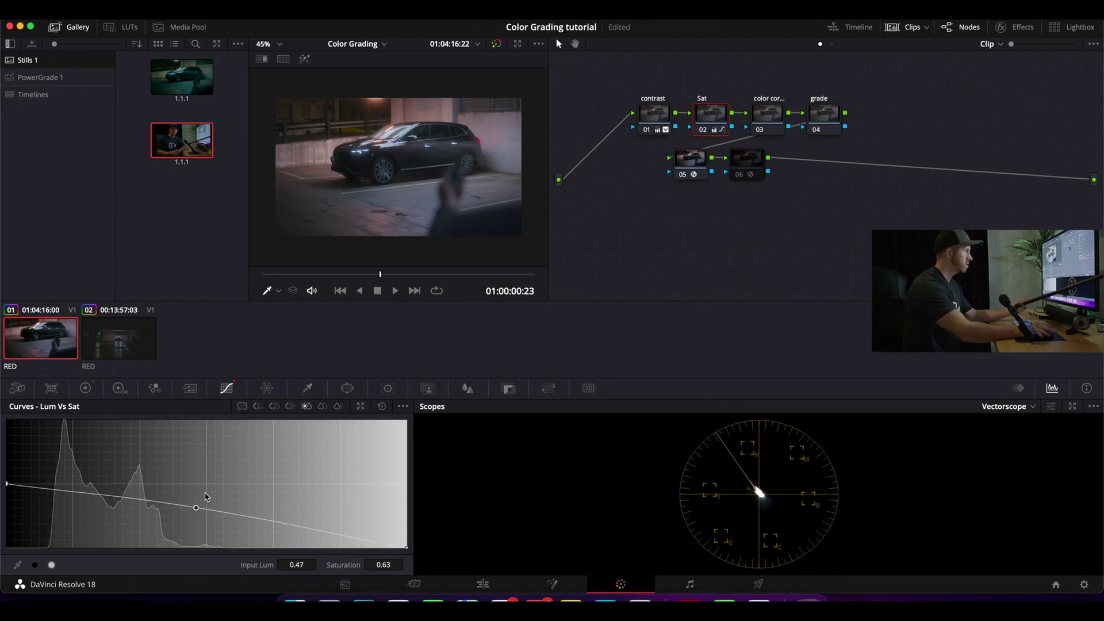
key(super+d)
key(super+d)
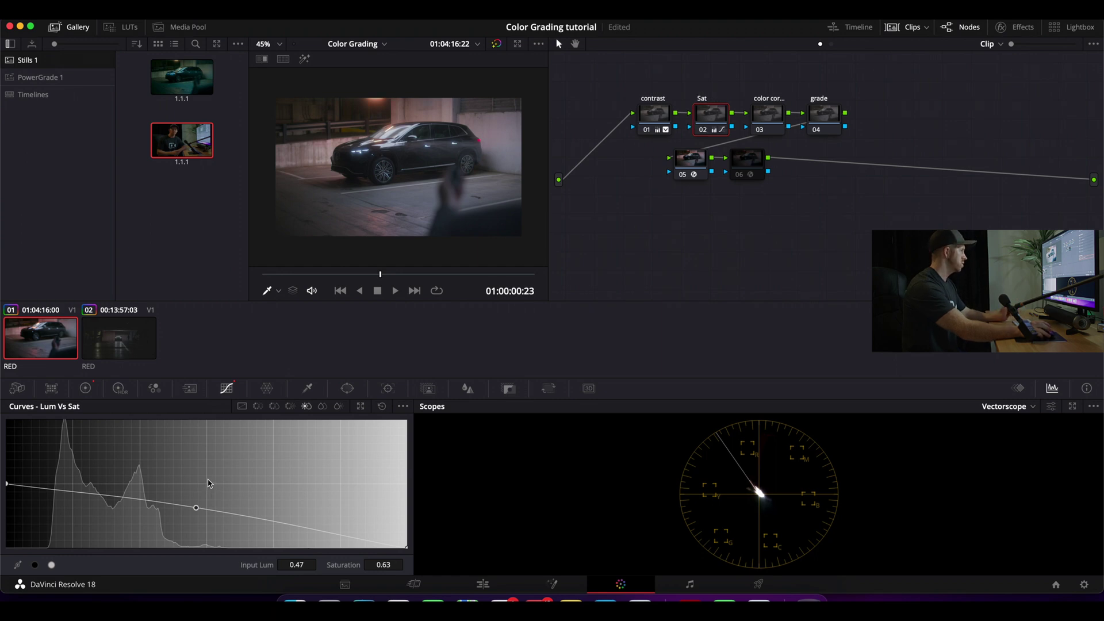
On the color correction node, shift the primary Offset wheel to red 24.57, green 25.02 and blue 24.34.
click(767, 118)
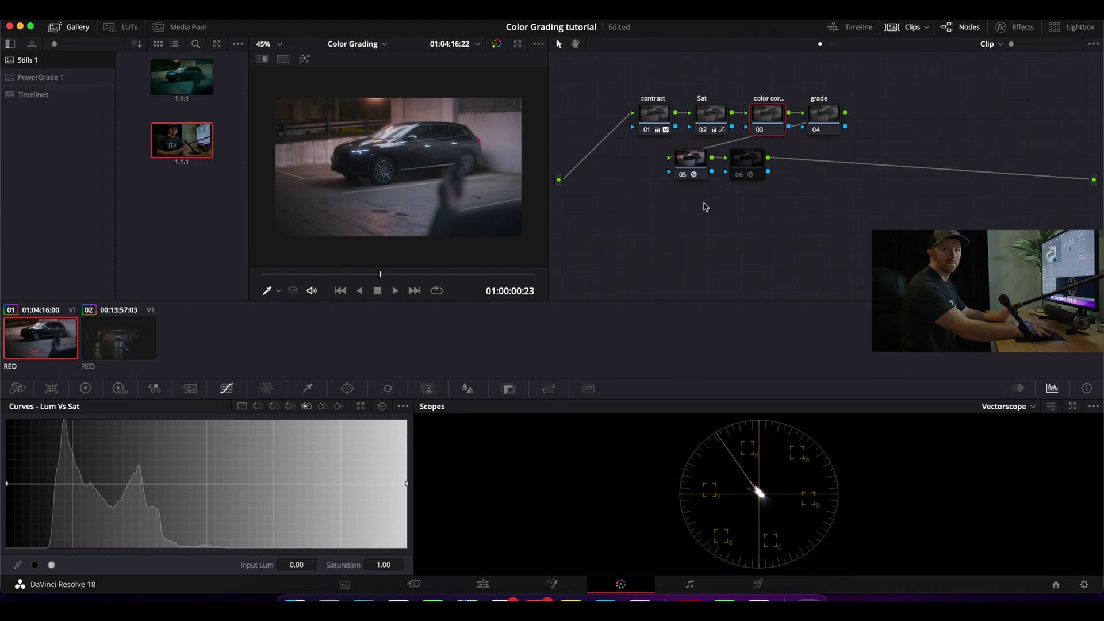
click(85, 389)
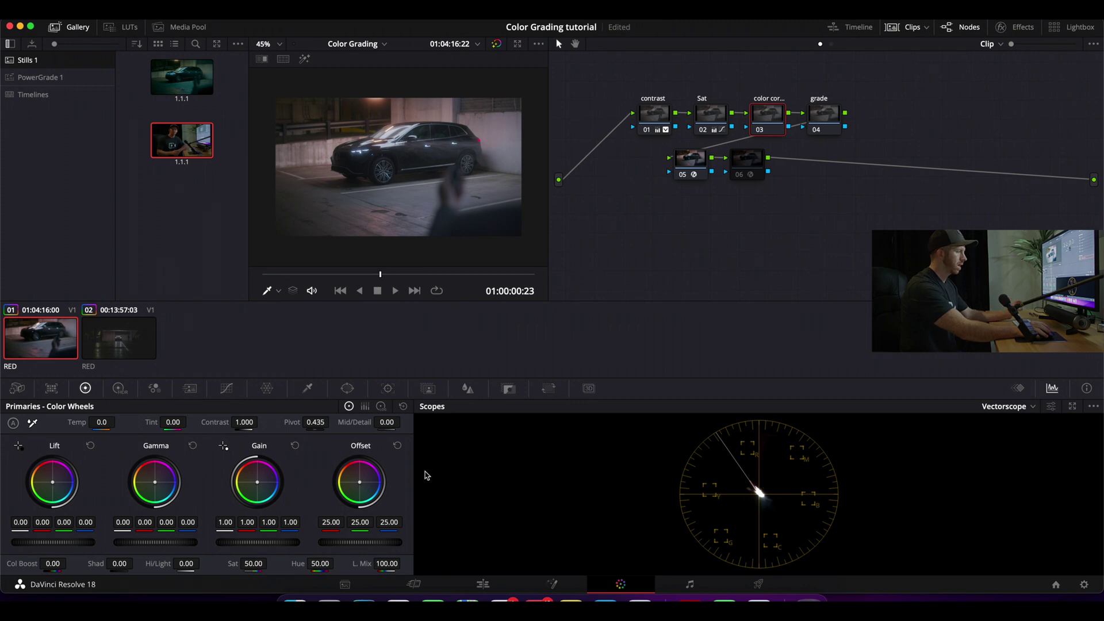
drag(359, 482, 359, 484)
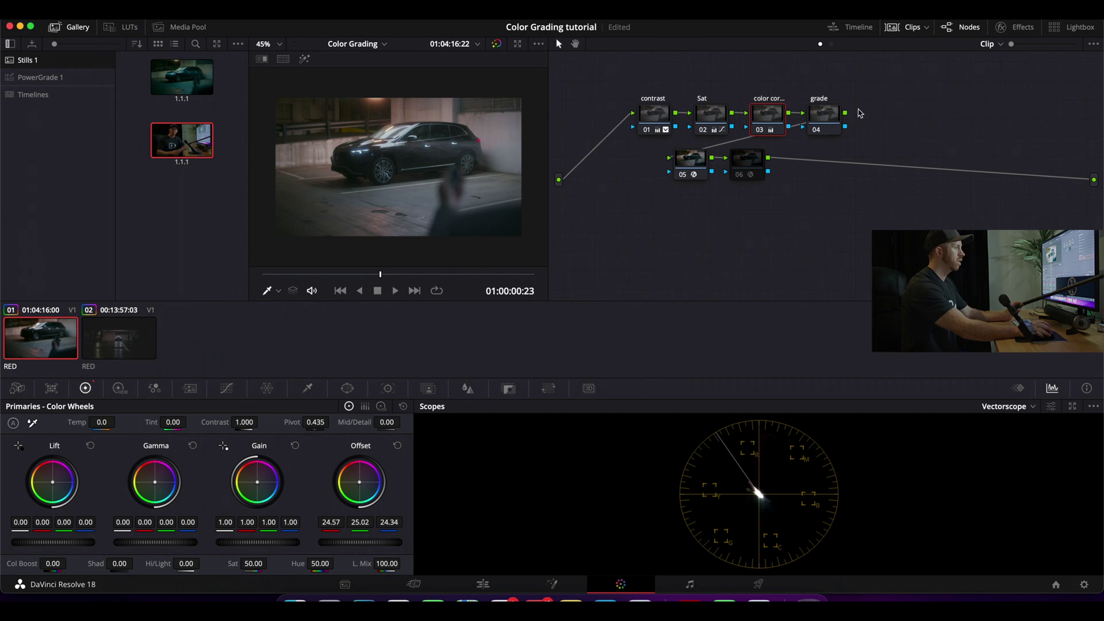
On the grade node, push the primary Offset toward teal at red 21.95, green 25.41 and blue 25.35, and reset the Gain wheel.
click(828, 124)
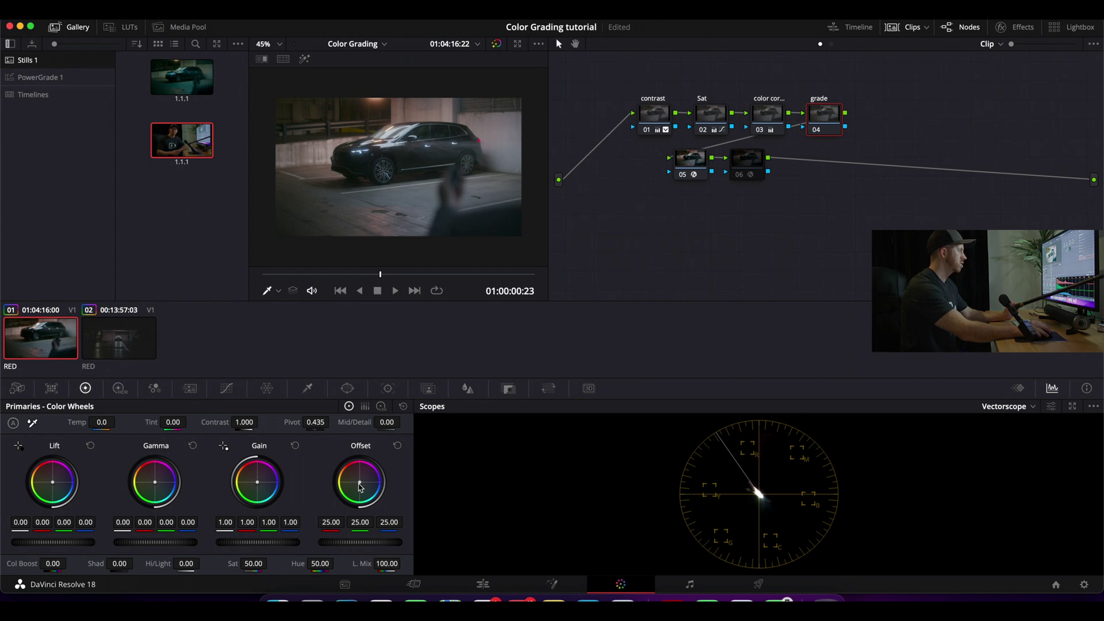
drag(362, 487, 362, 492)
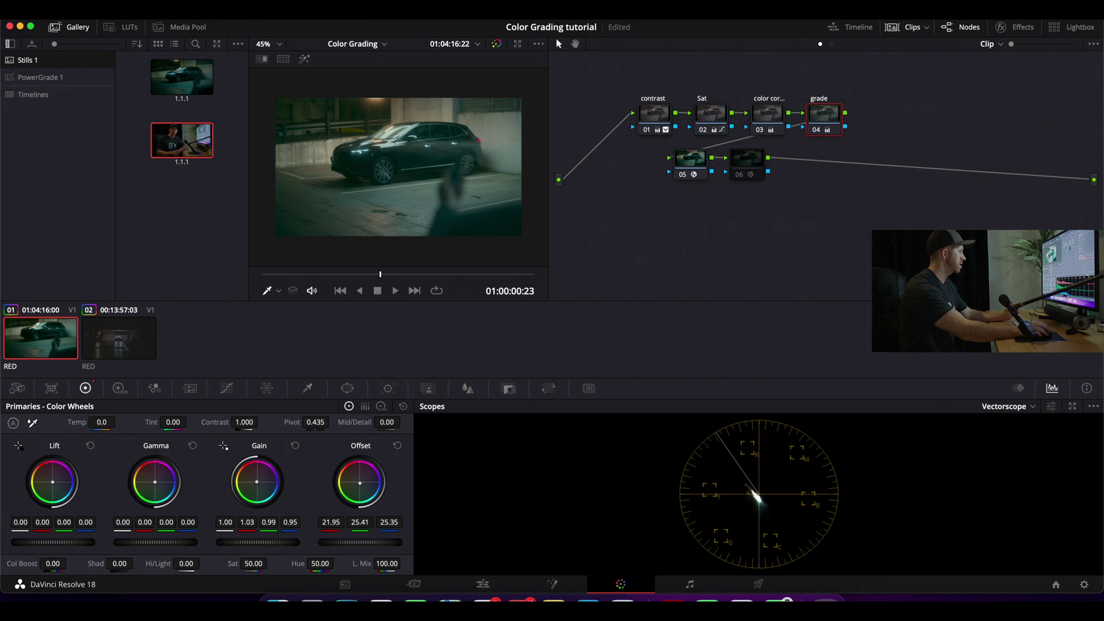
click(294, 446)
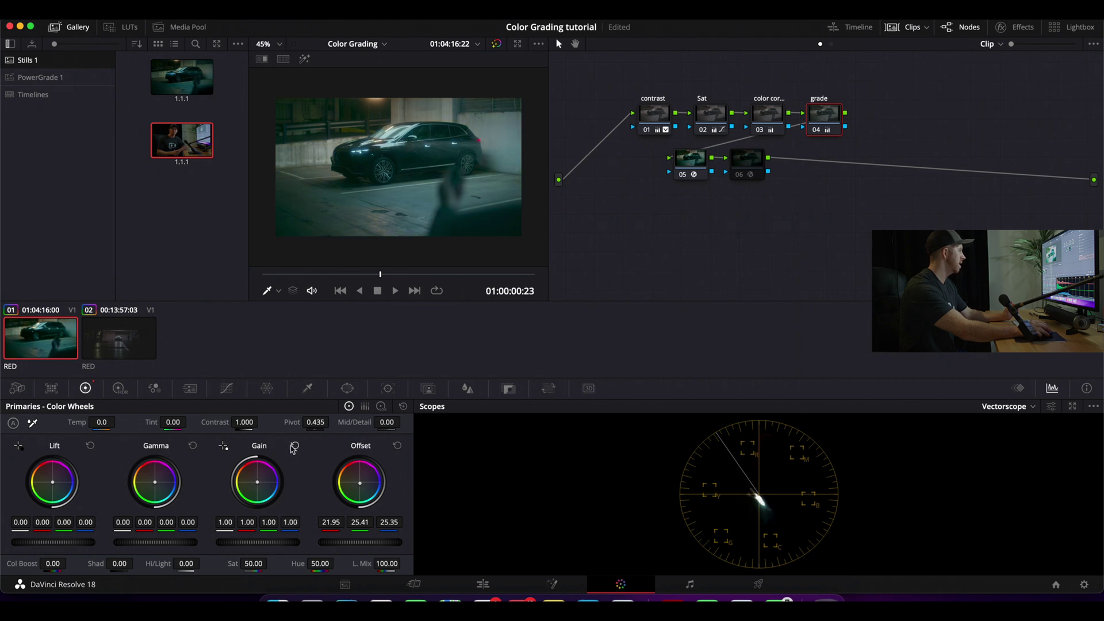
With the Log wheels on the grade node, warm the Highlights to red 0.16, green -0.03 and blue -0.21.
click(381, 406)
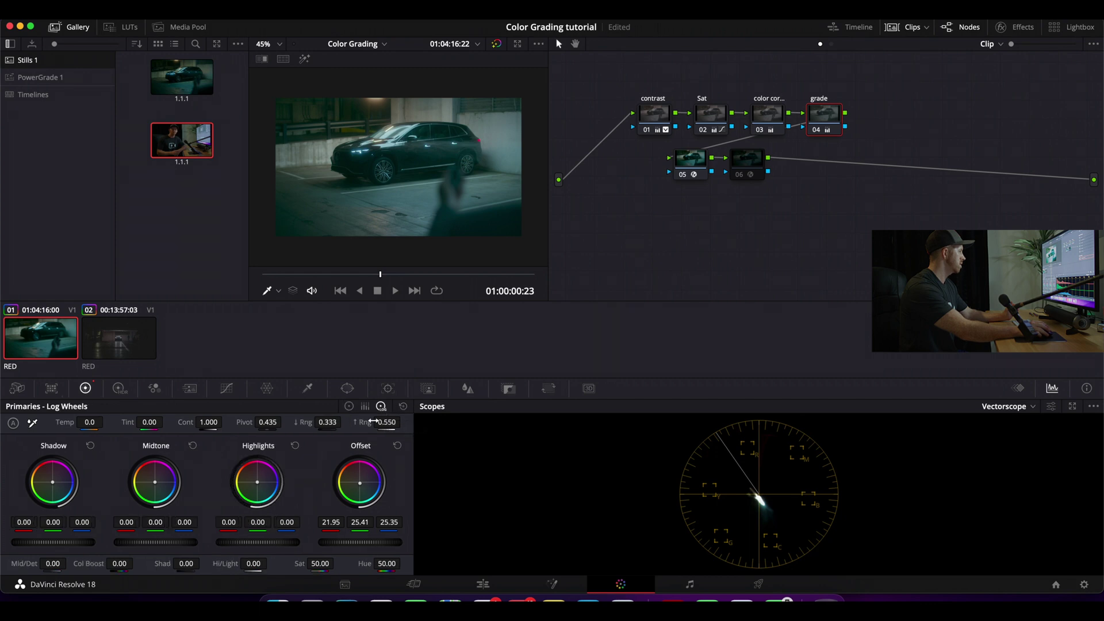
drag(257, 482, 256, 480)
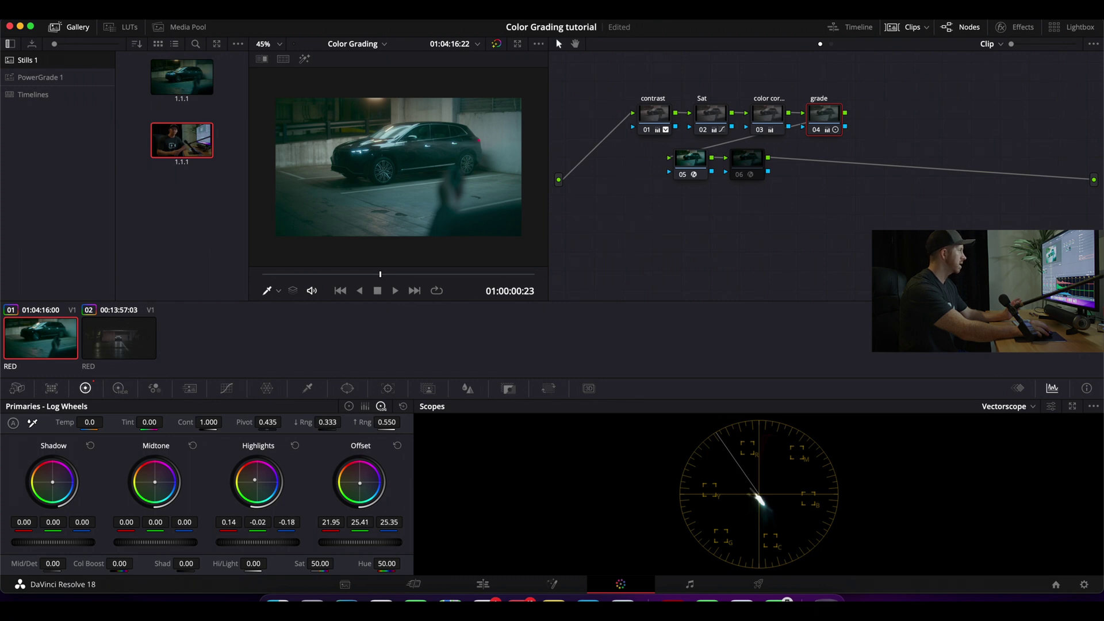
drag(255, 480, 254, 479)
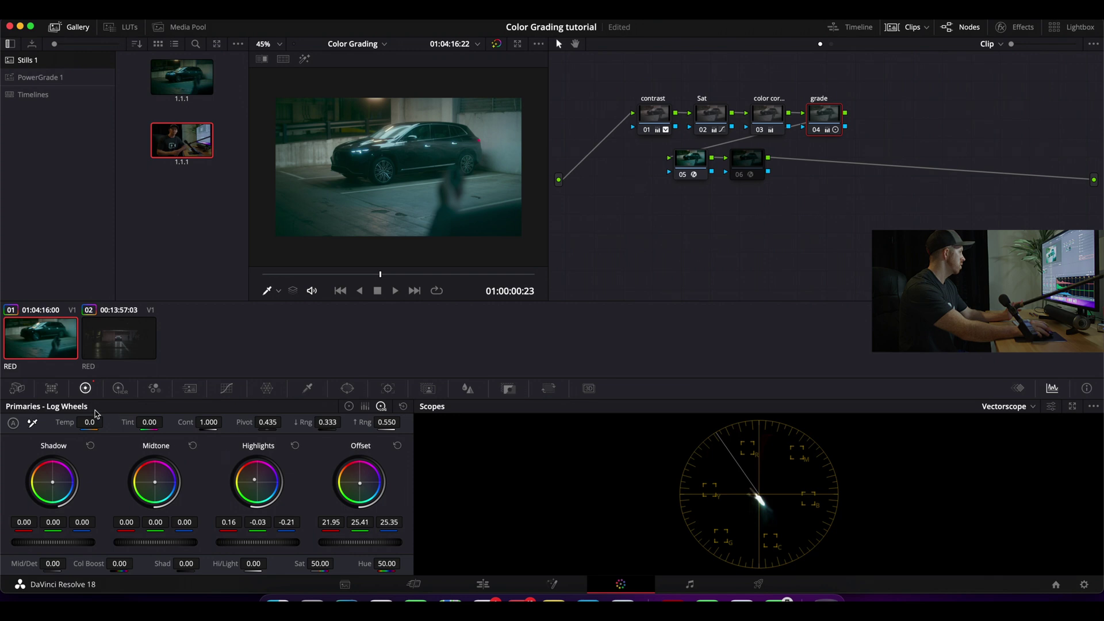
Save the project, and with the grade node's primary color wheels set Lift red to -0.01 and Gain to red 1.04, green 0.99, blue 0.95.
click(350, 407)
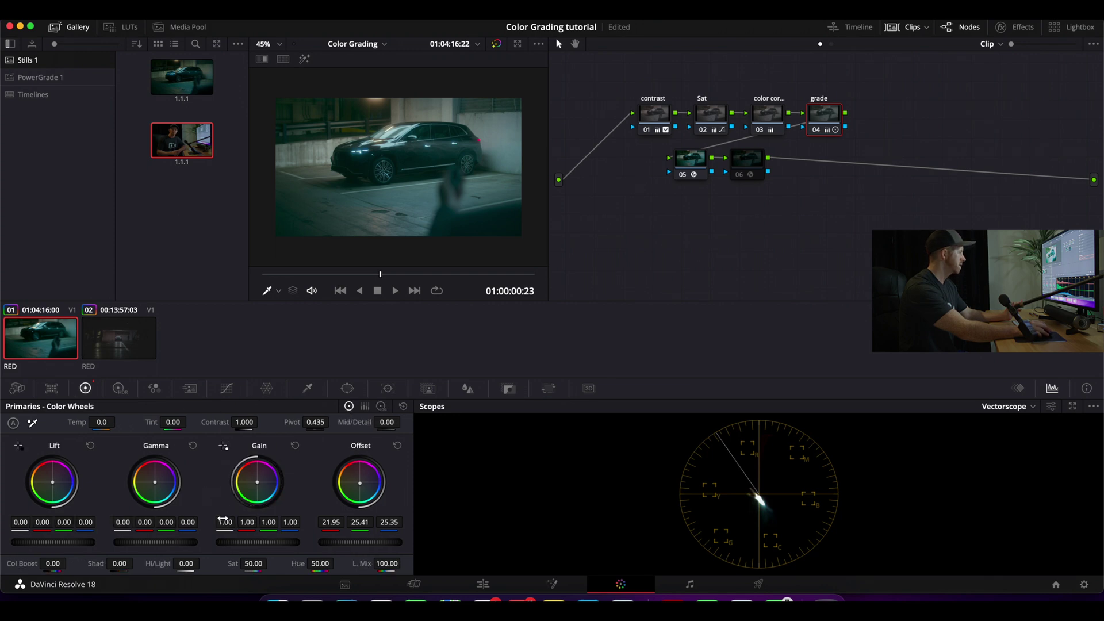
key(super+s)
drag(52, 482, 51, 482)
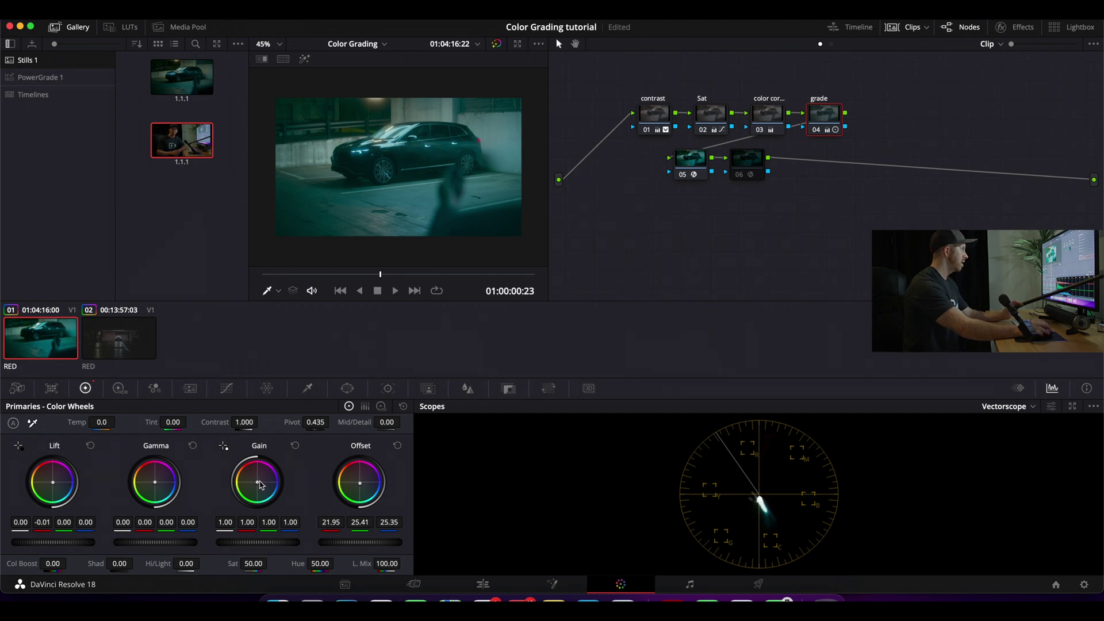
drag(259, 486, 257, 481)
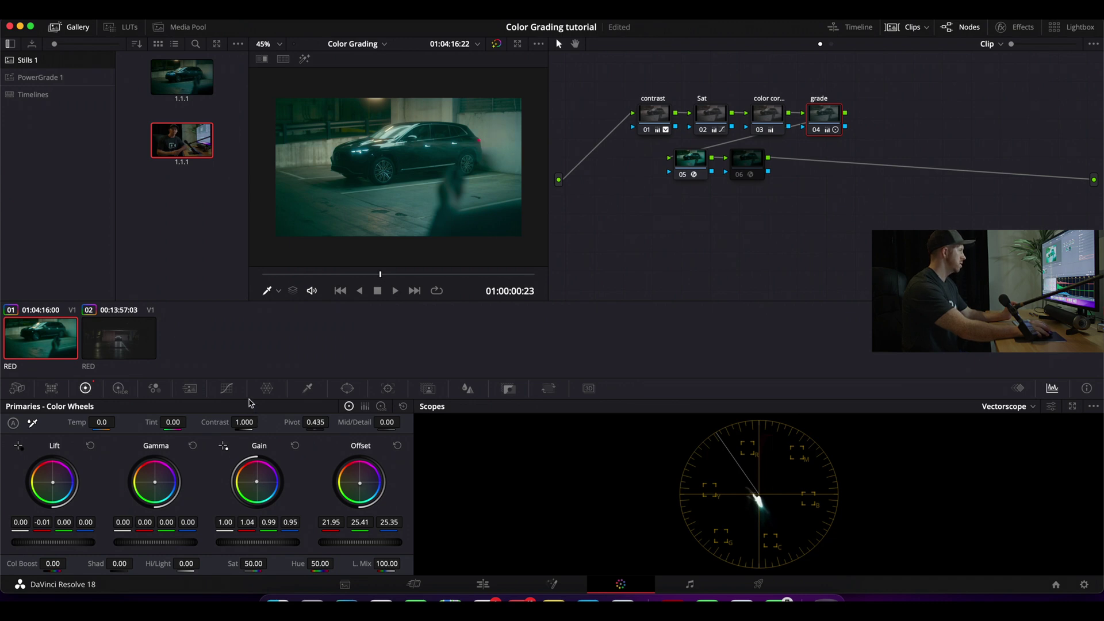
On the grade node's Lum Vs Sat curve, set the black end to 0.01, the white end to 1.07, and a point at lum 0.26 to 1.02.
click(227, 388)
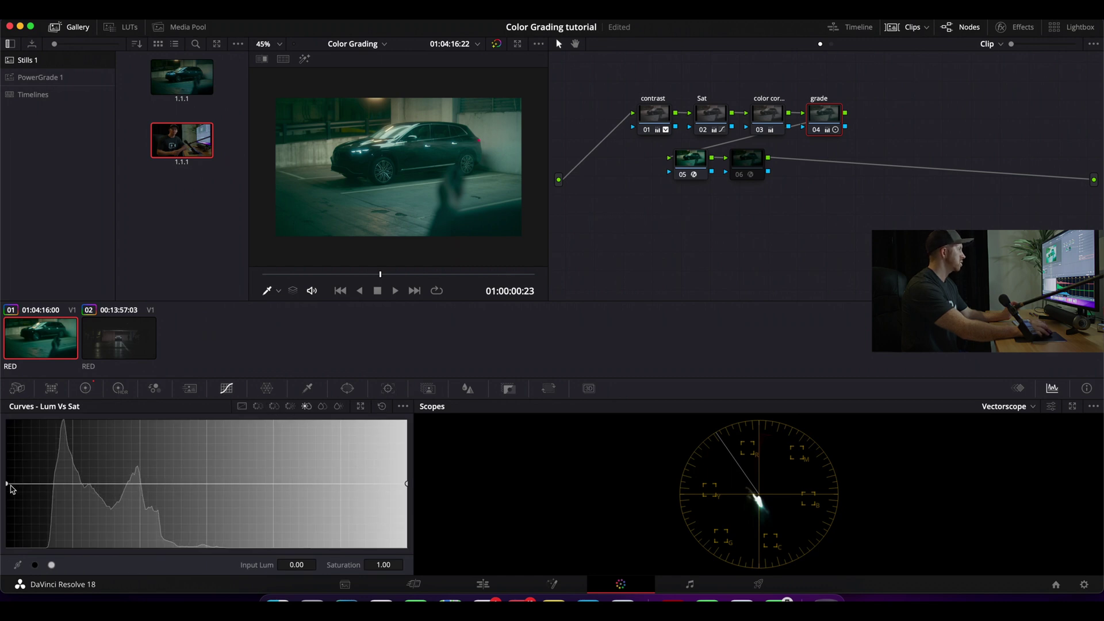
drag(8, 485, 1, 554)
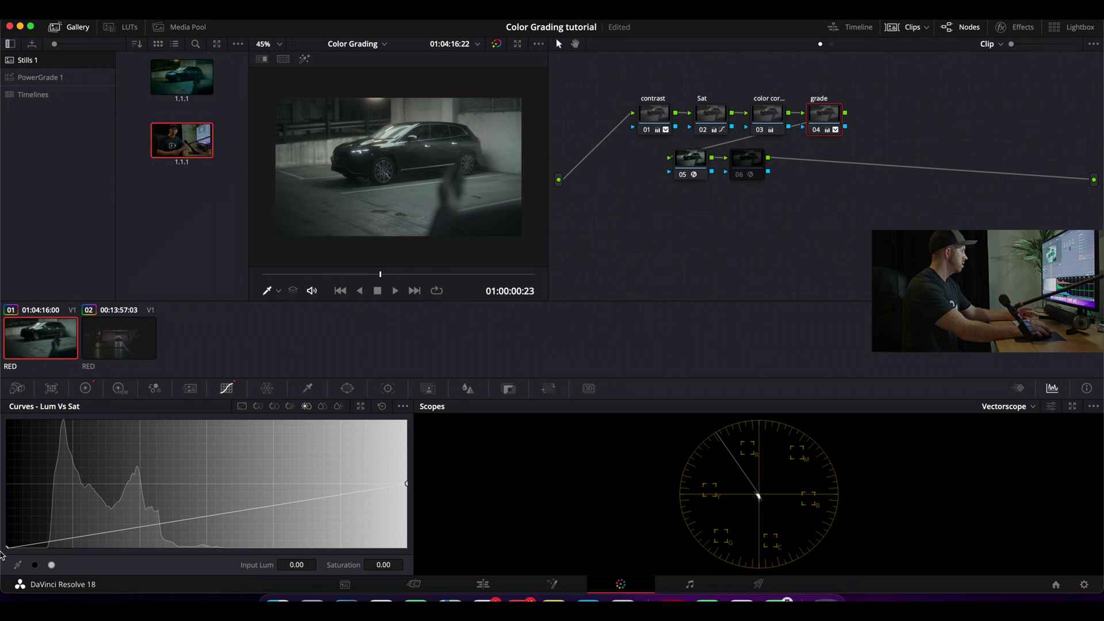
mouse_move(1, 554)
mouse_down()
mouse_move(1, 520)
mouse_move(2, 551)
mouse_up()
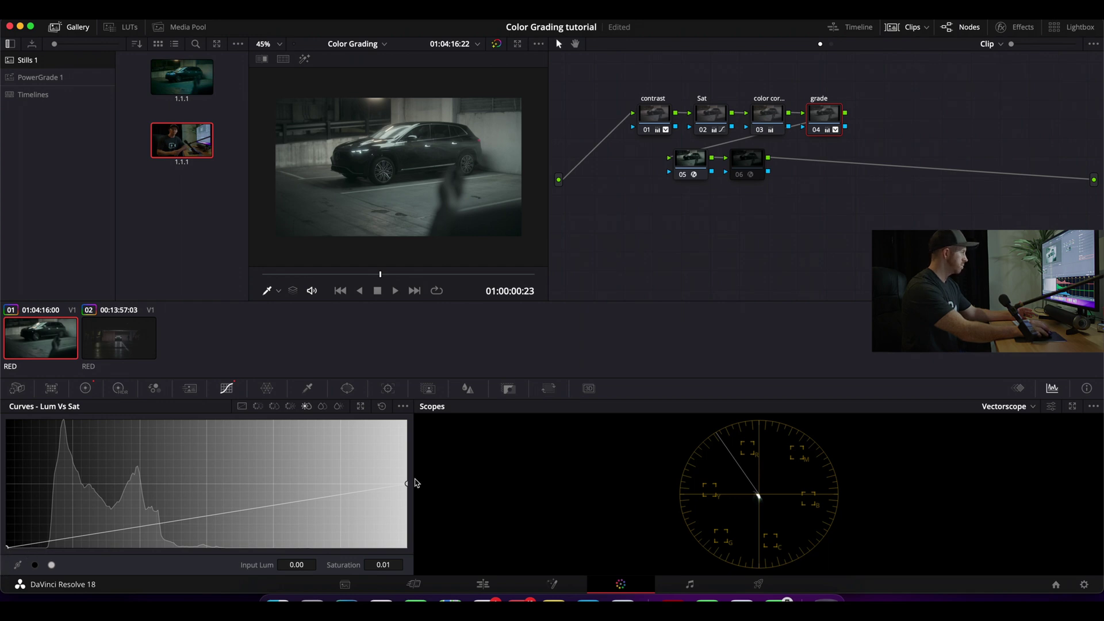
mouse_move(406, 485)
mouse_down()
mouse_move(404, 444)
mouse_move(393, 483)
mouse_up()
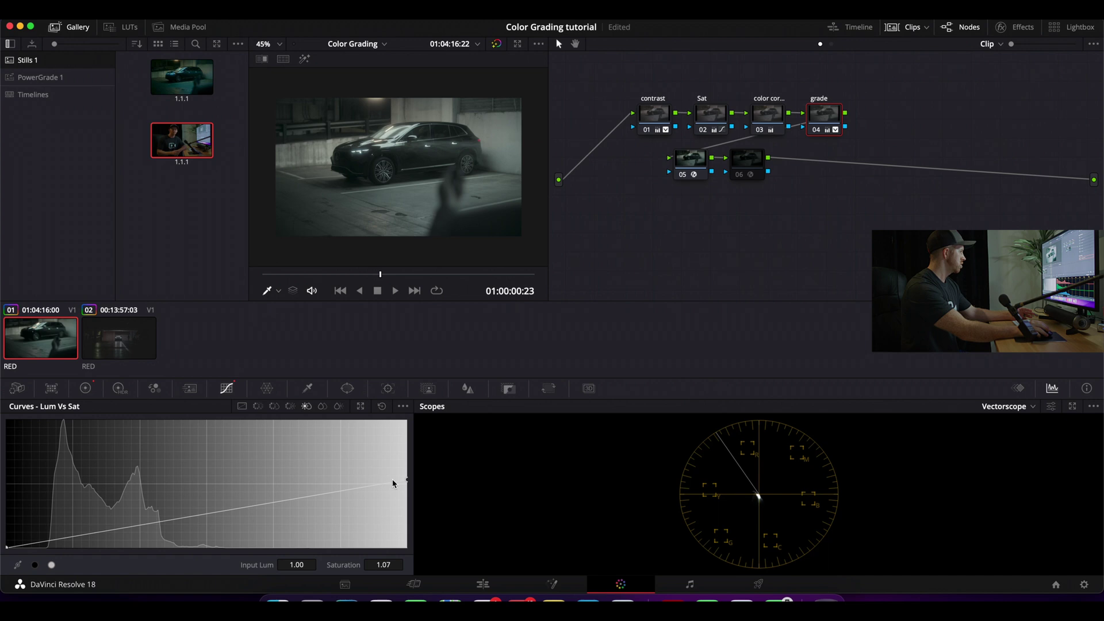
drag(74, 543, 109, 485)
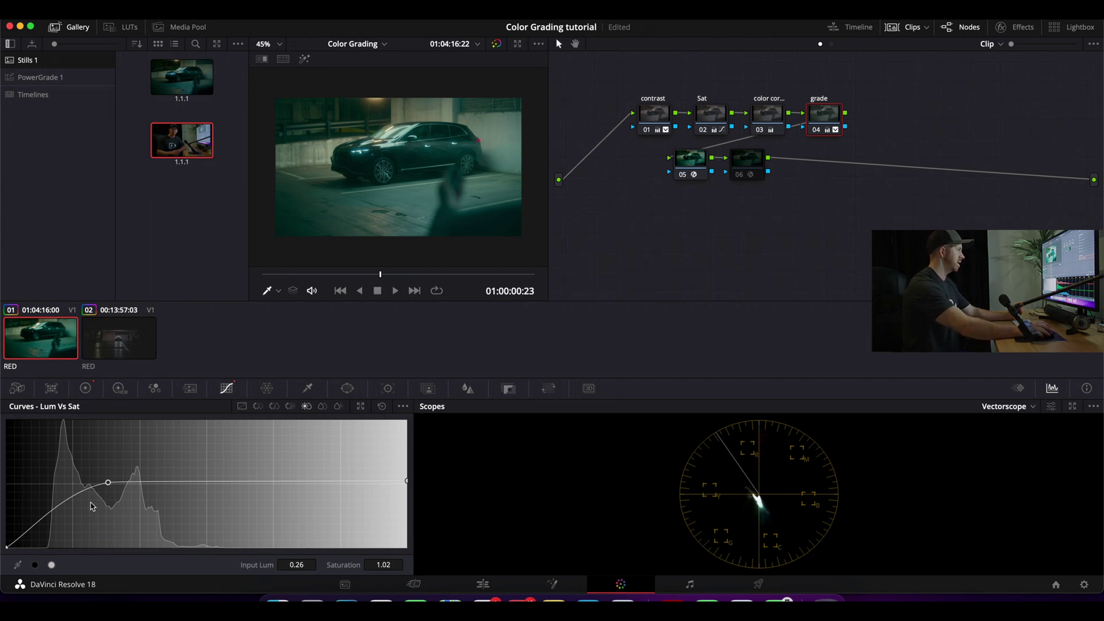
Refine the shadow end of the Lum Vs Sat curve by adding a point at input lum 0.11 with saturation 0.43.
click(7, 547)
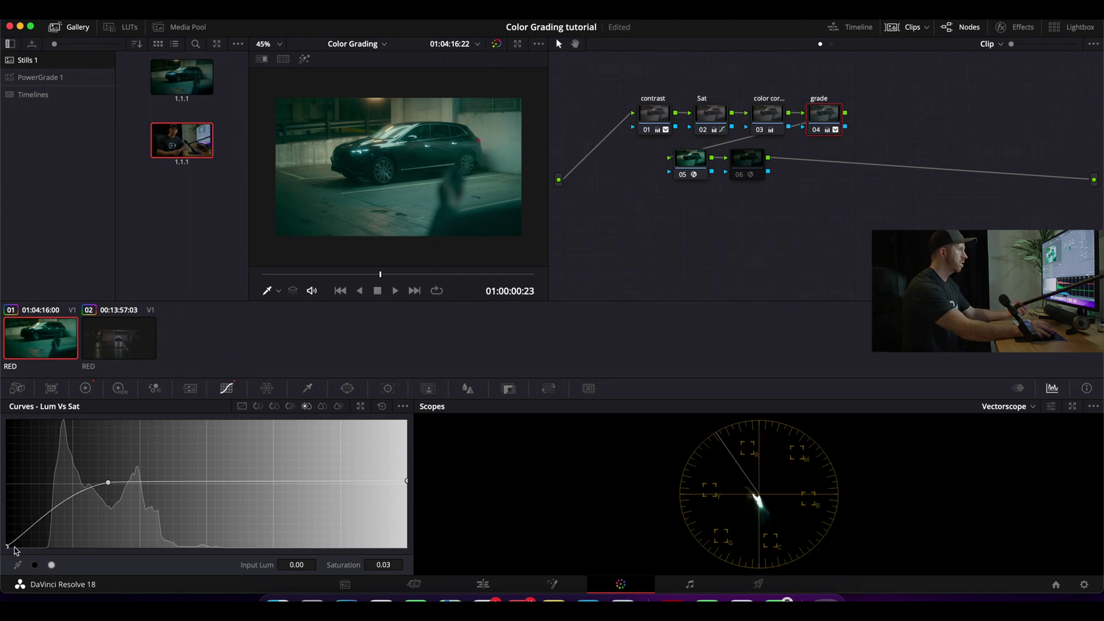
click(44, 522)
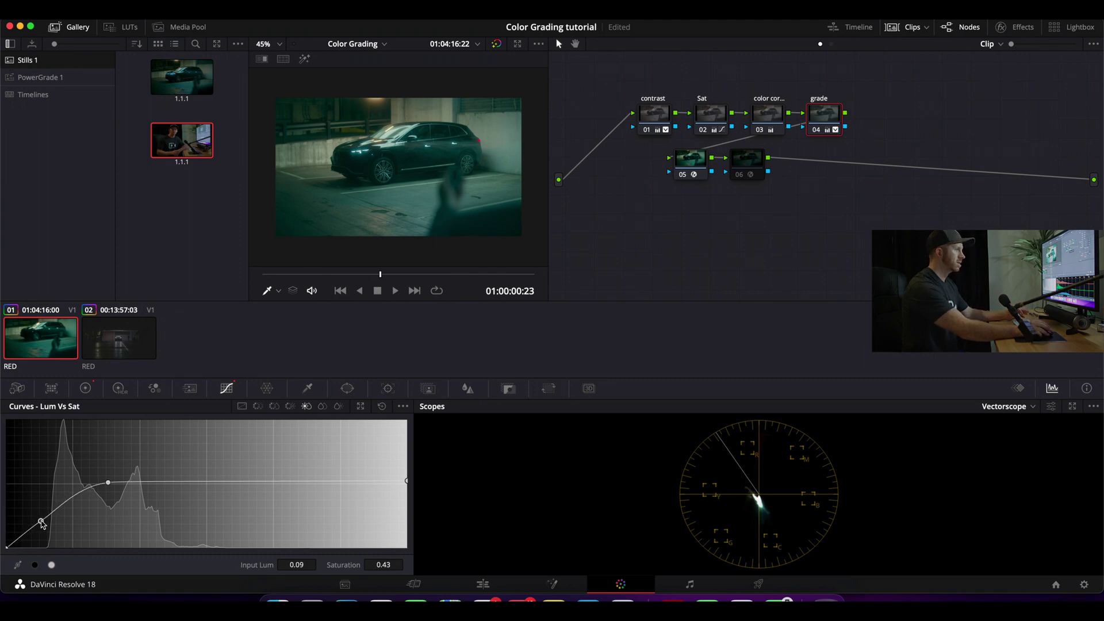
drag(45, 521, 49, 523)
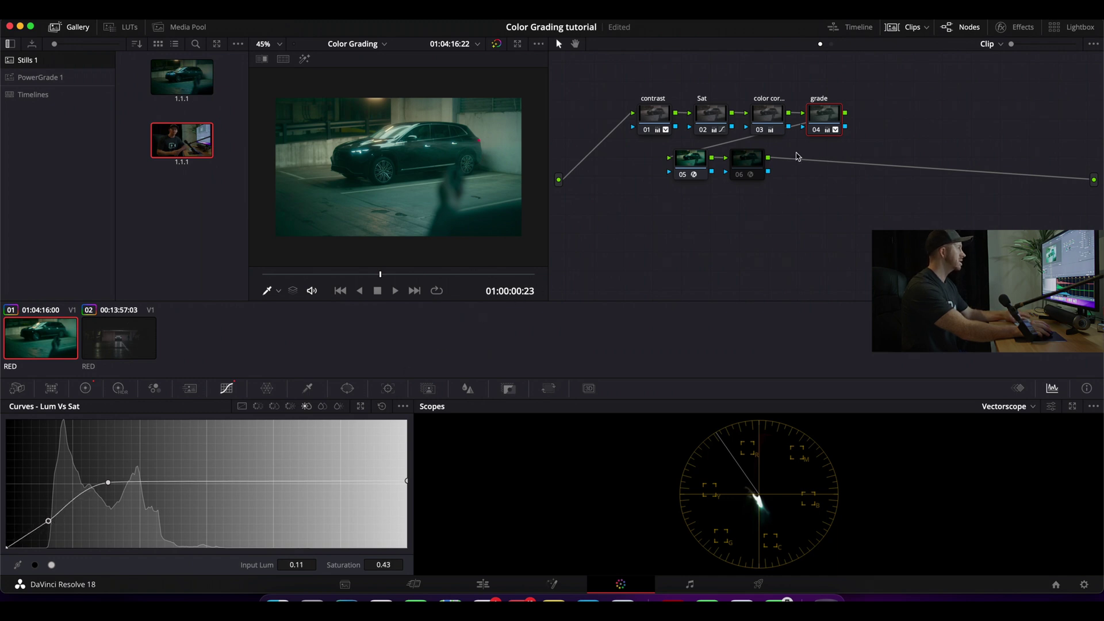
Enable the film emulation node 06 and toggle it off and on to compare the image, leaving it enabled.
click(753, 164)
key(super+d)
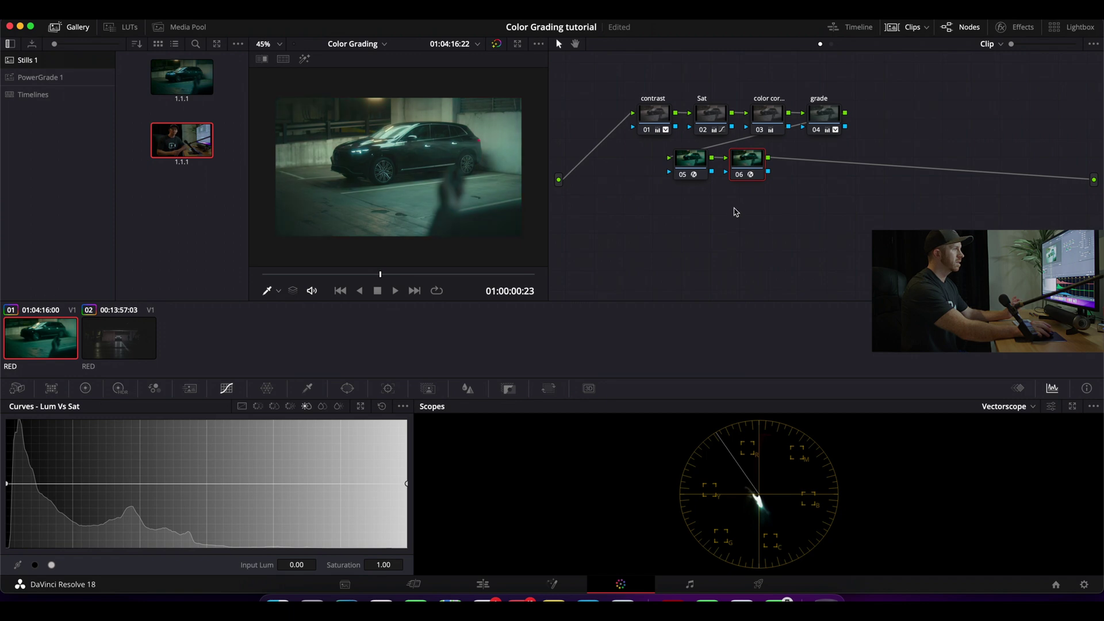
key(super+d)
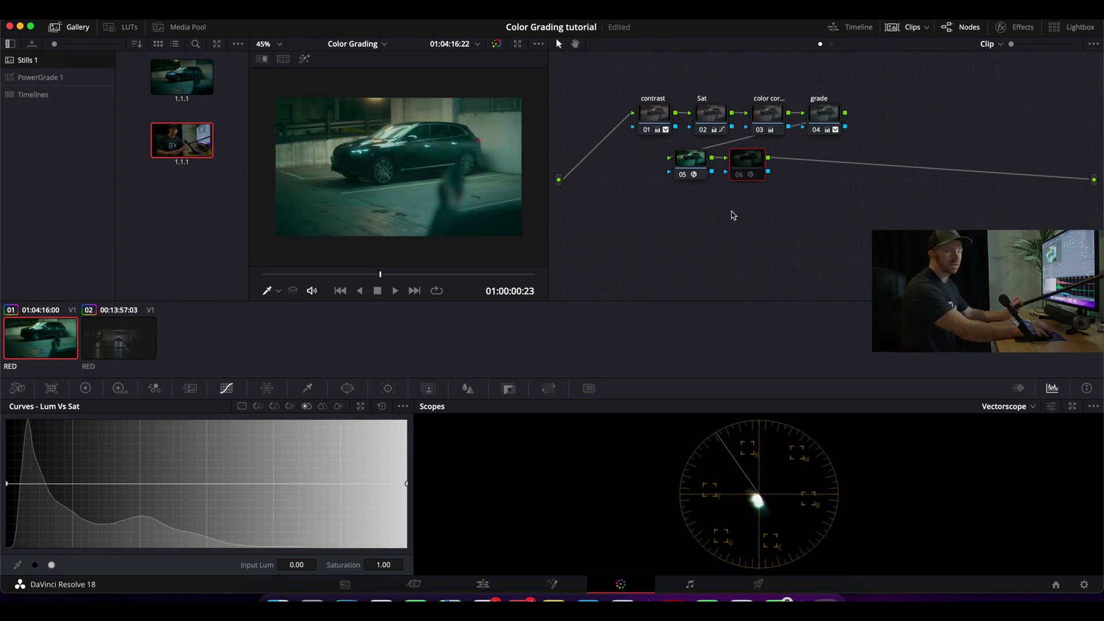
key(super+d)
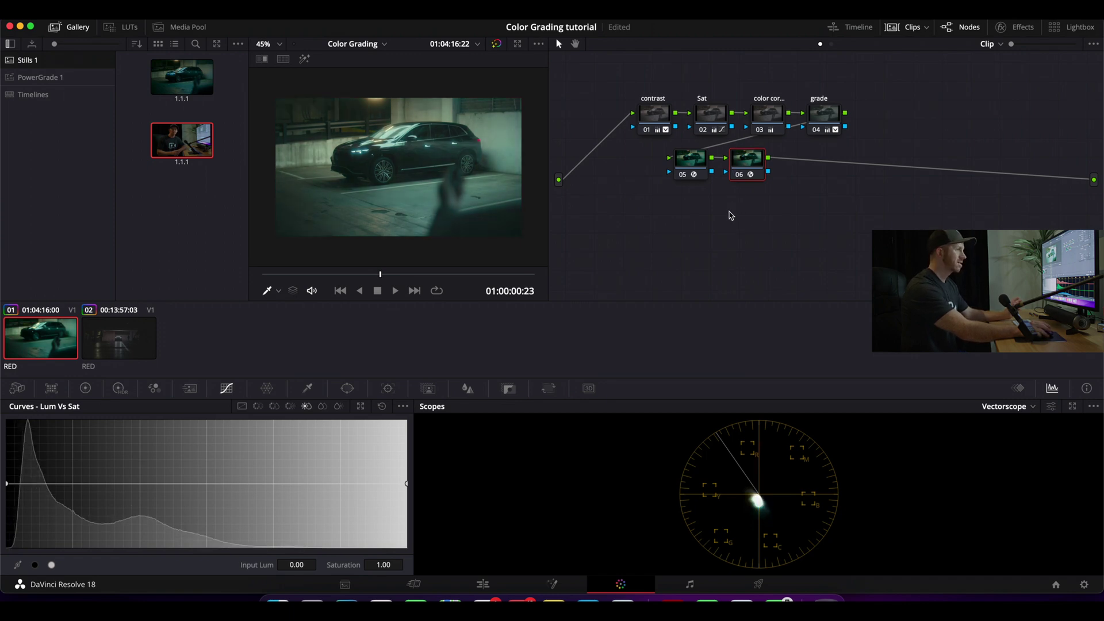
Compare the image with and without node 06, and open that node's Dehancer Pro effect settings.
key(super+d)
key(super+d)
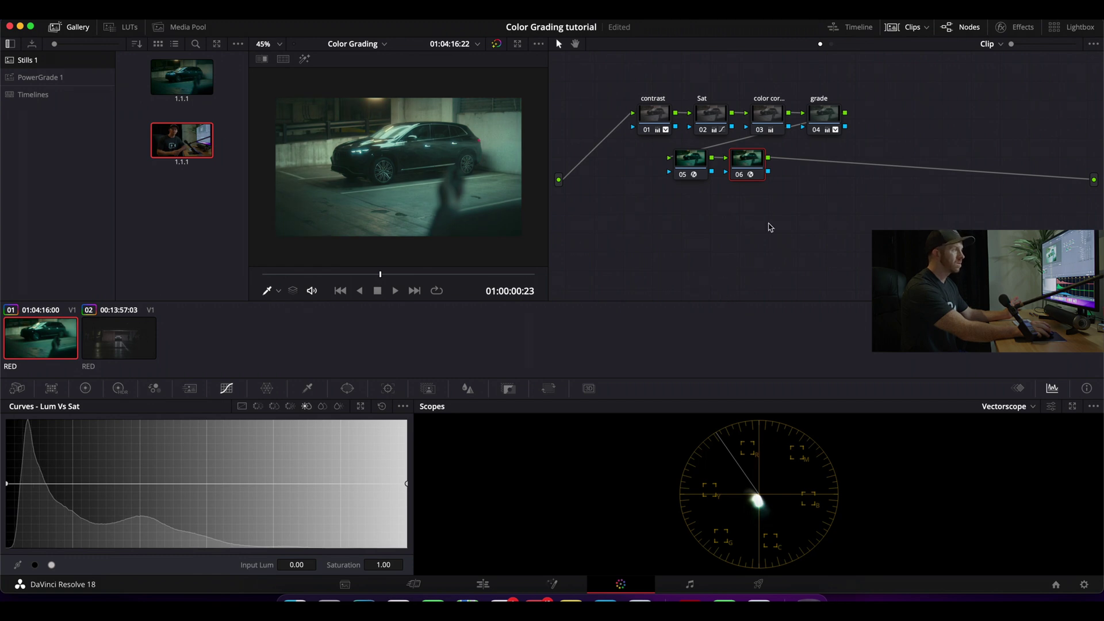
click(1024, 28)
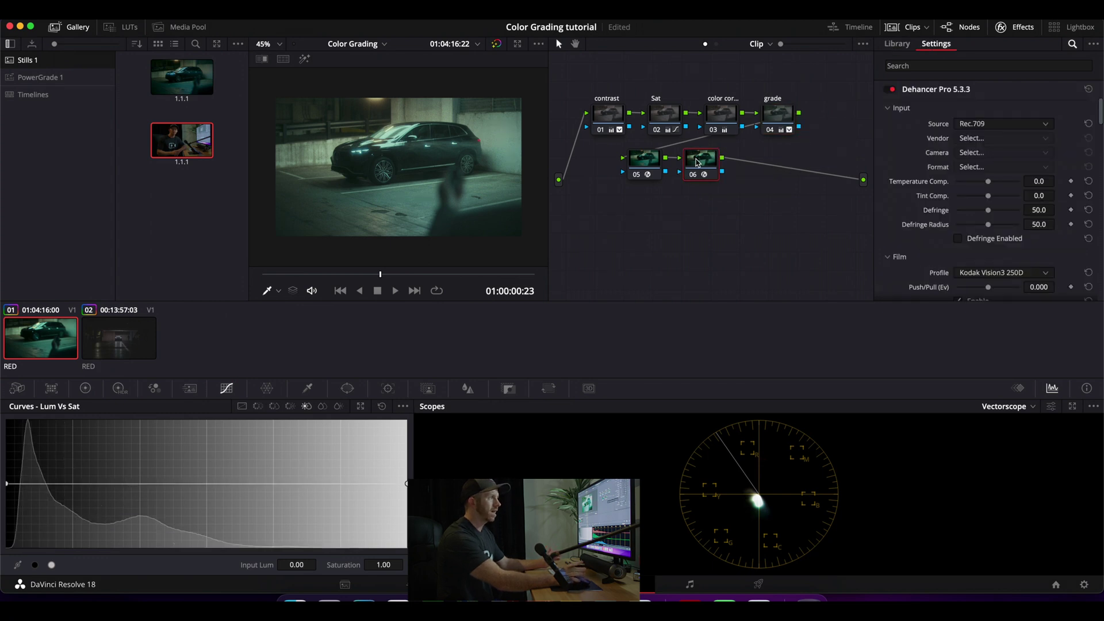
Bypass and restore the grade node and node 06 to compare the look, leaving both enabled.
click(786, 122)
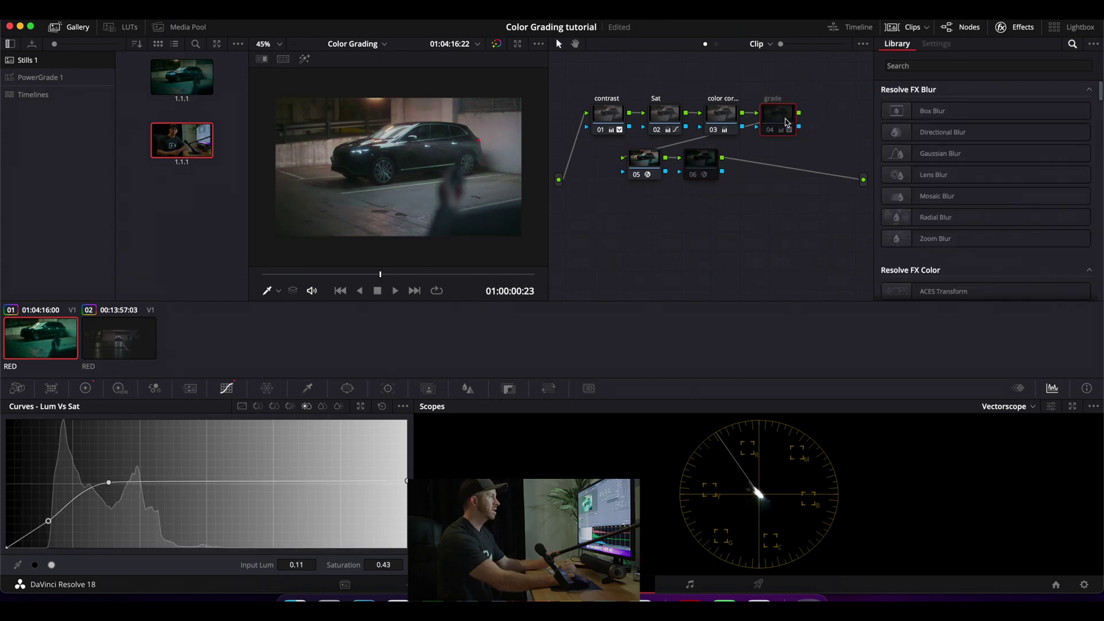
key(ctrl+d)
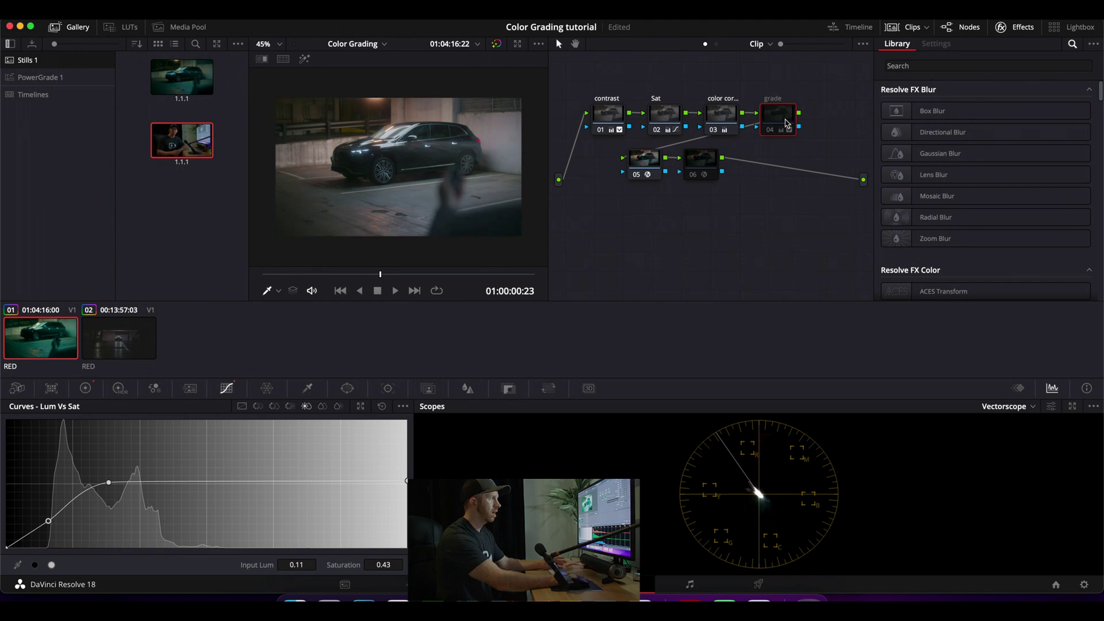
key(ctrl+d)
key(ctrl+d)
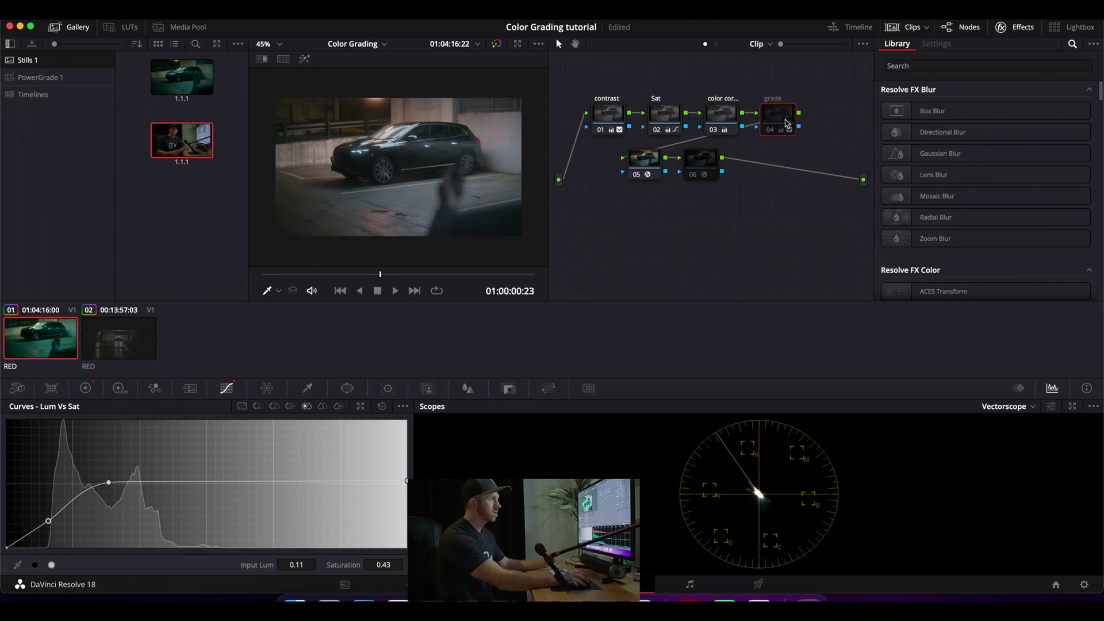
key(ctrl+d)
Disable the Film, Expand and Print stages in node 06's Dehancer Pro settings.
click(706, 158)
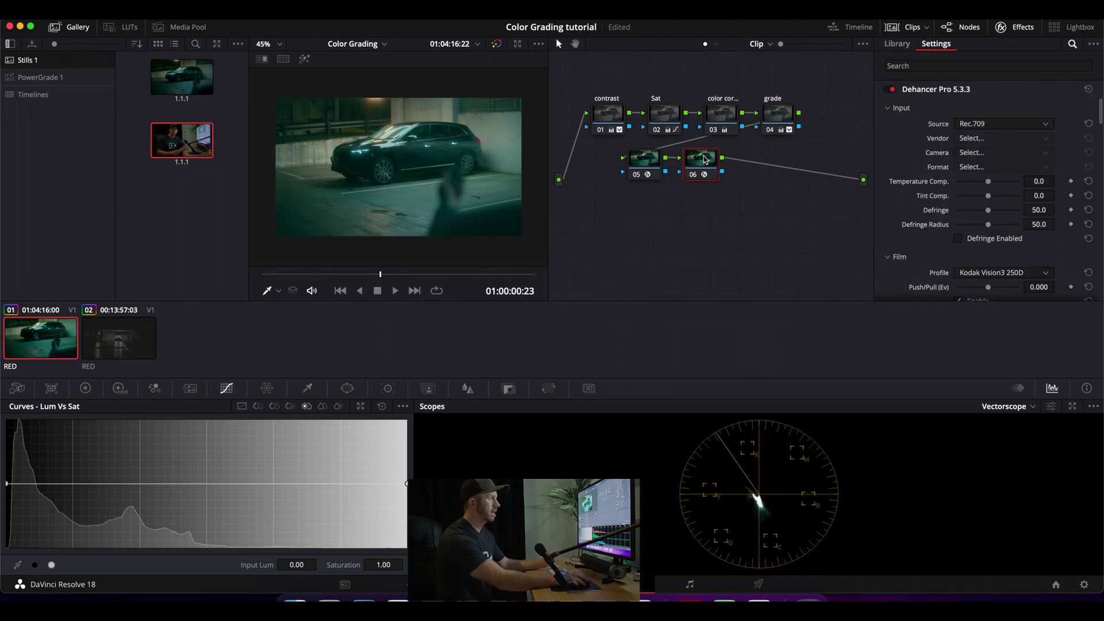
scroll(923, 201, down, 5)
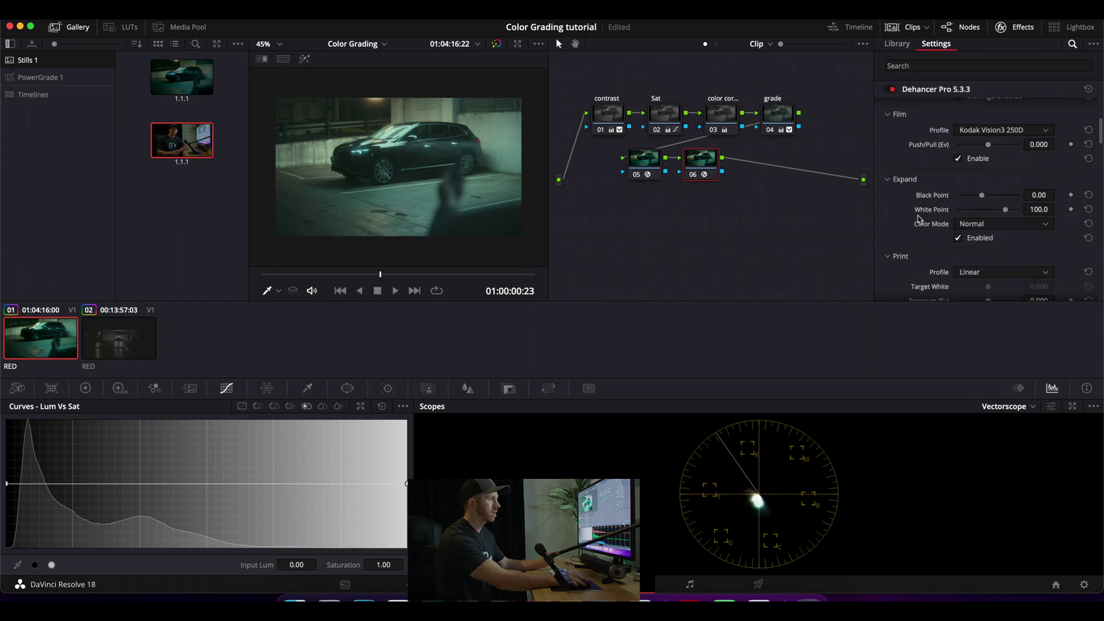
click(958, 159)
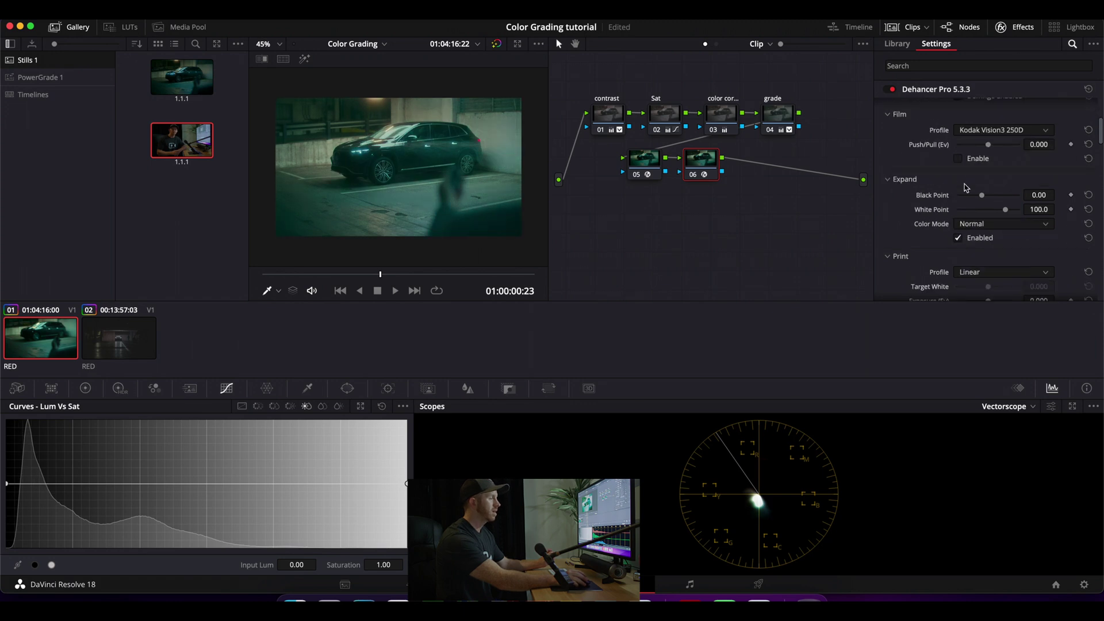
click(958, 238)
scroll(943, 252, down, 1)
scroll(943, 253, down, 3)
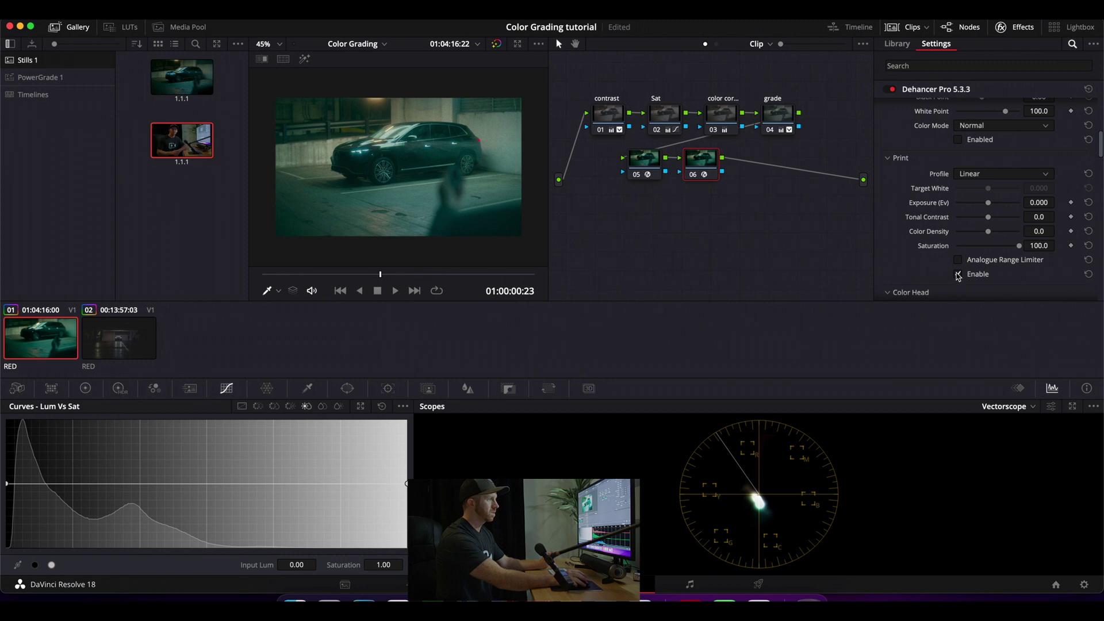
scroll(909, 277, down, 2)
scroll(906, 275, down, 4)
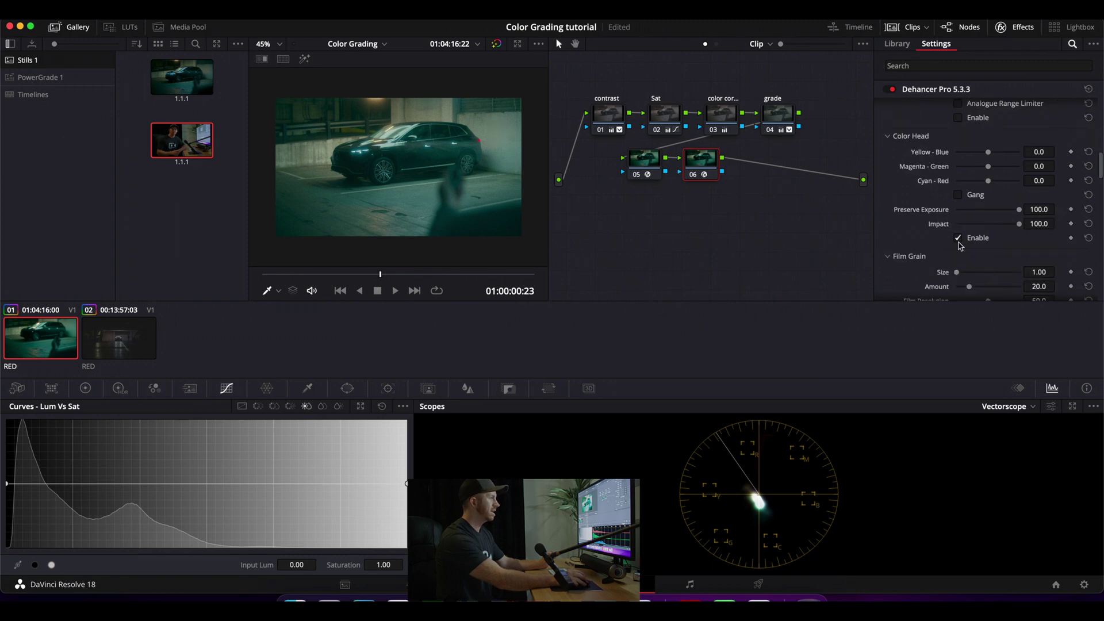
Review the Dehancer Film Grain, Halation, Bloom, Vignette and Film Breath sections, and return to the Input and Film settings.
scroll(932, 249, down, 6)
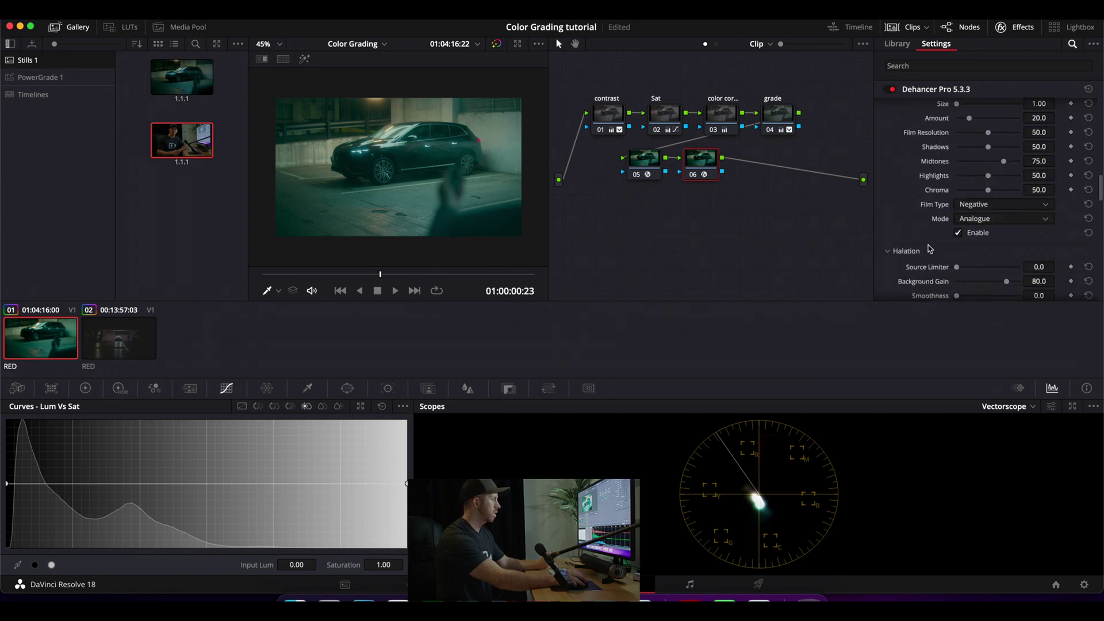
scroll(941, 253, down, 5)
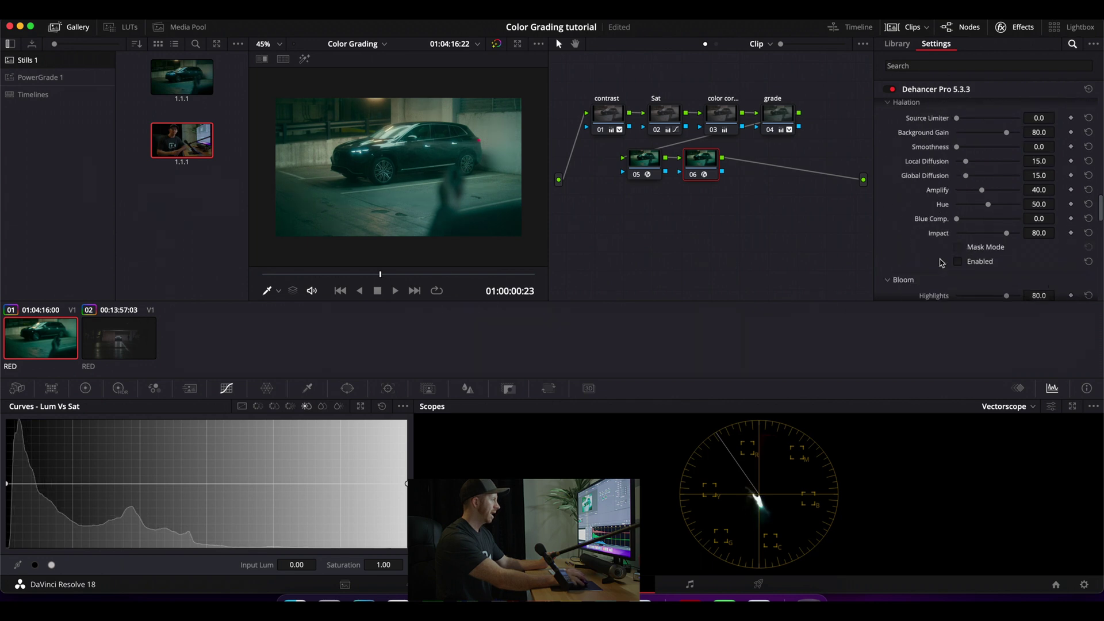
scroll(944, 262, down, 15)
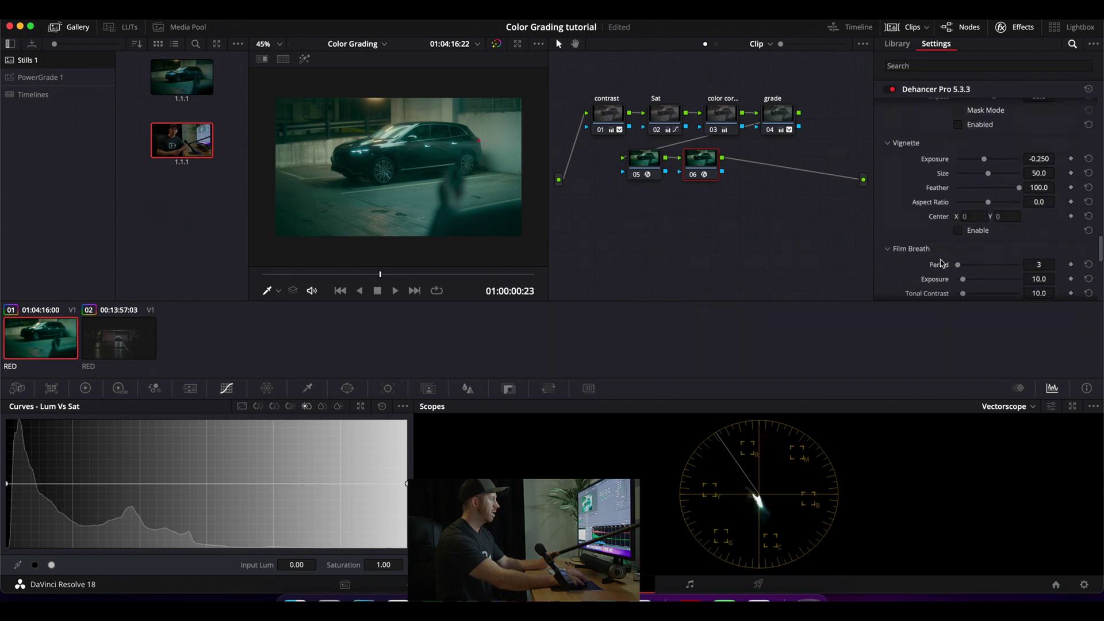
scroll(943, 263, up, 12)
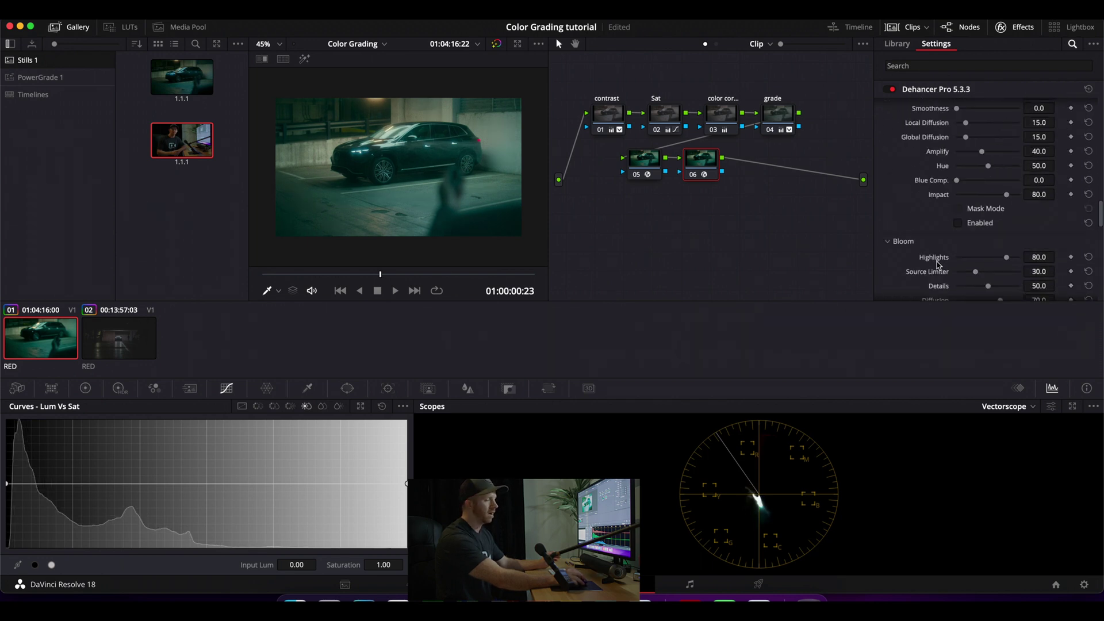
scroll(938, 263, up, 10)
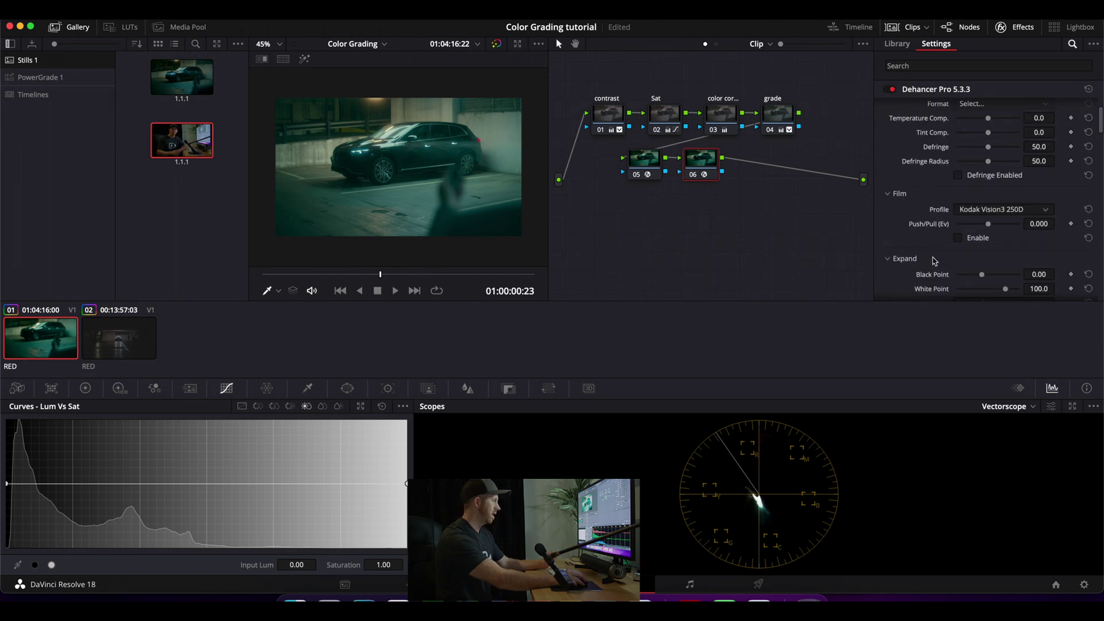
scroll(935, 259, up, 3)
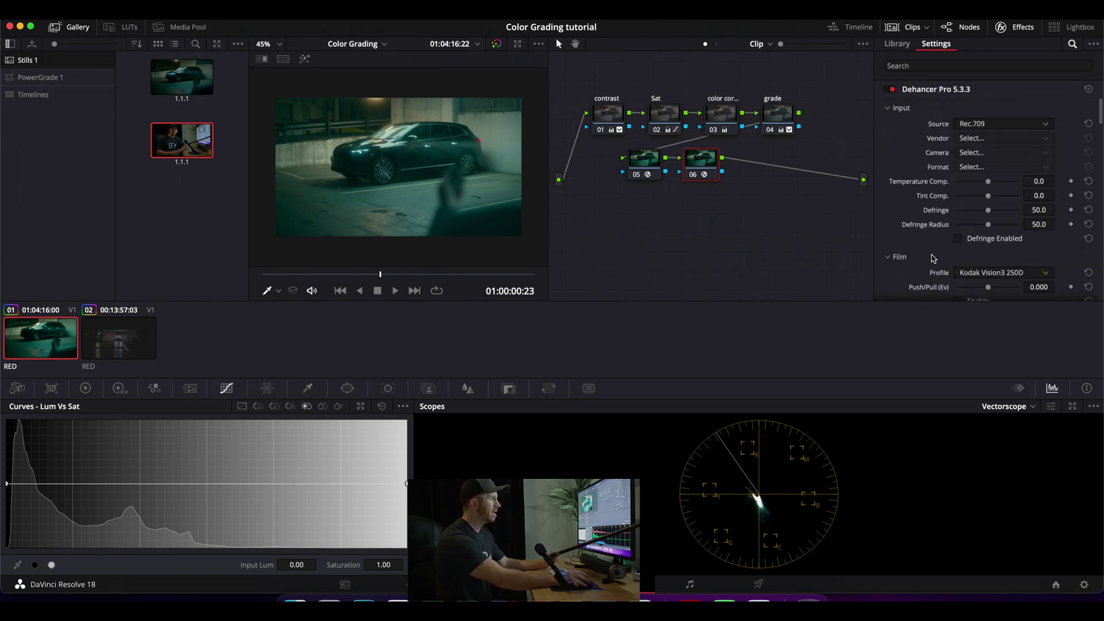
scroll(934, 259, down, 2)
scroll(933, 258, up, 2)
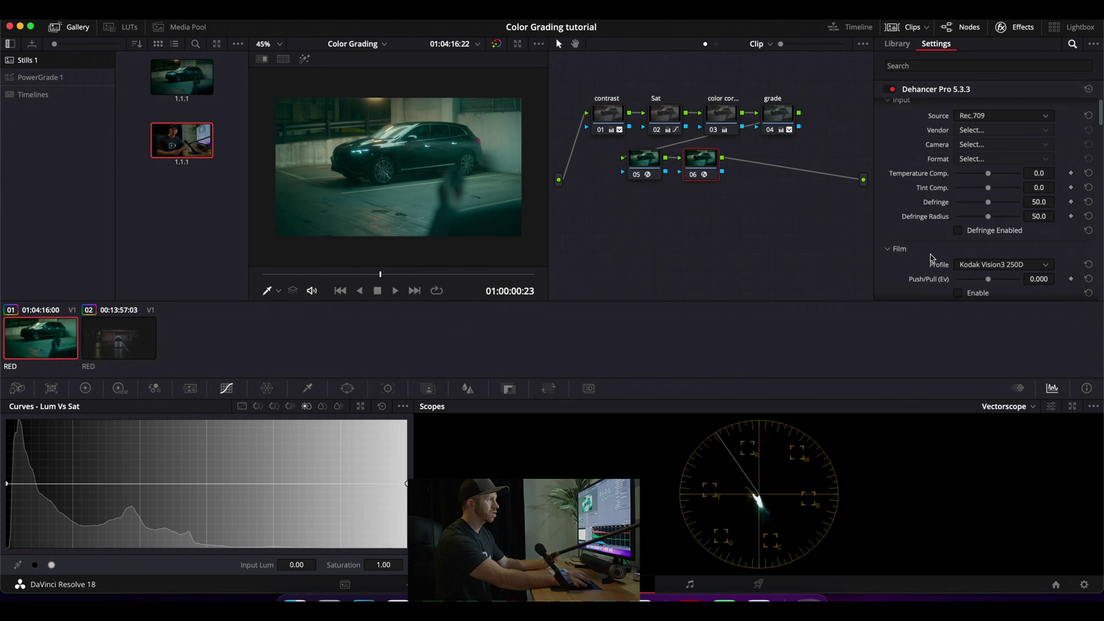
Show node 06's key settings and enable the Dehancer Film stage.
click(508, 389)
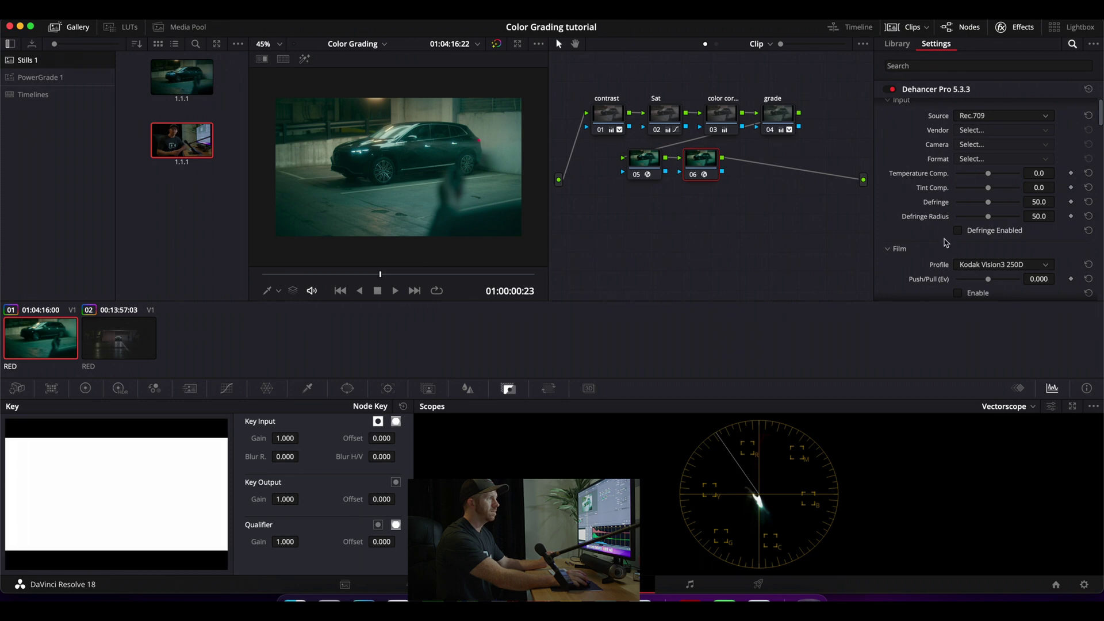
scroll(943, 253, down, 2)
click(957, 265)
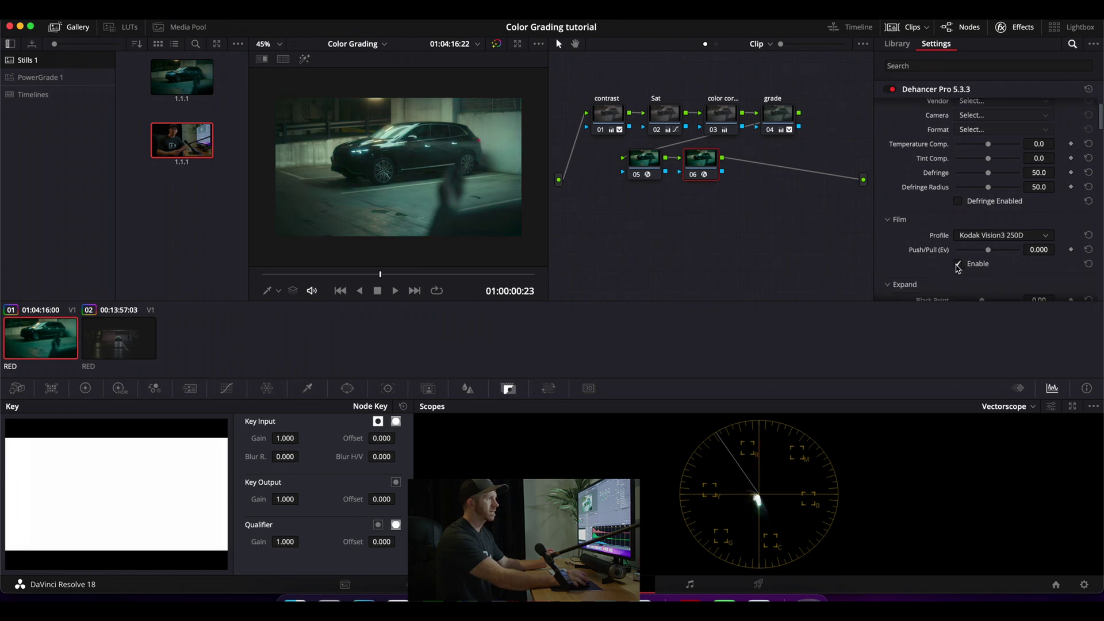
Try the Kodak Portra 160 and Kodak Portra 400 film profiles, shifting Push/Pull to -0.056 Ev.
click(982, 236)
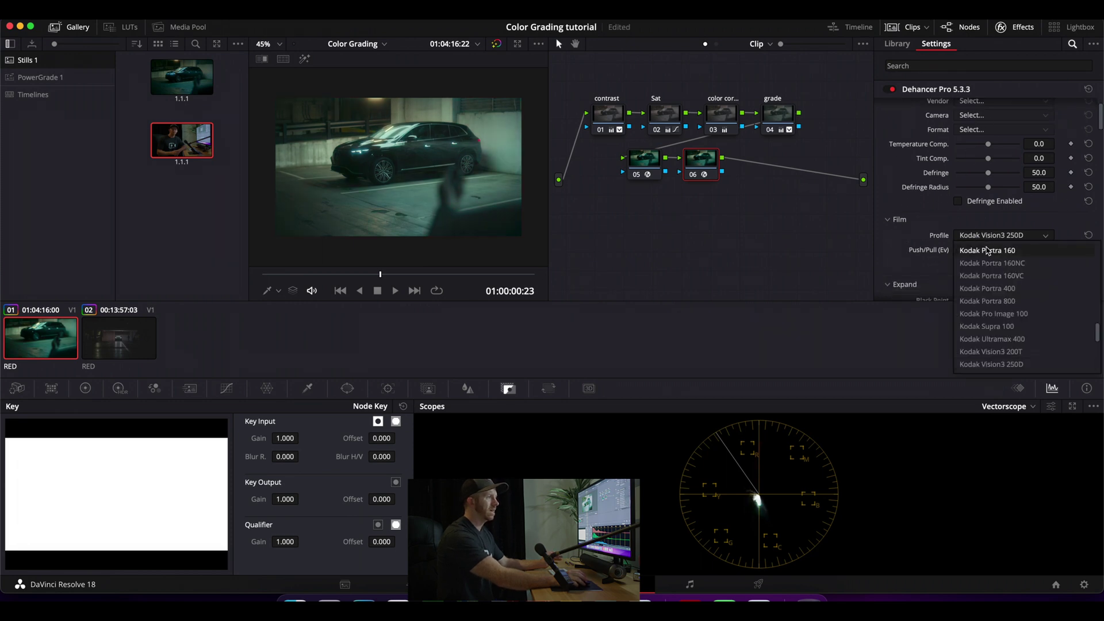
click(988, 251)
click(989, 235)
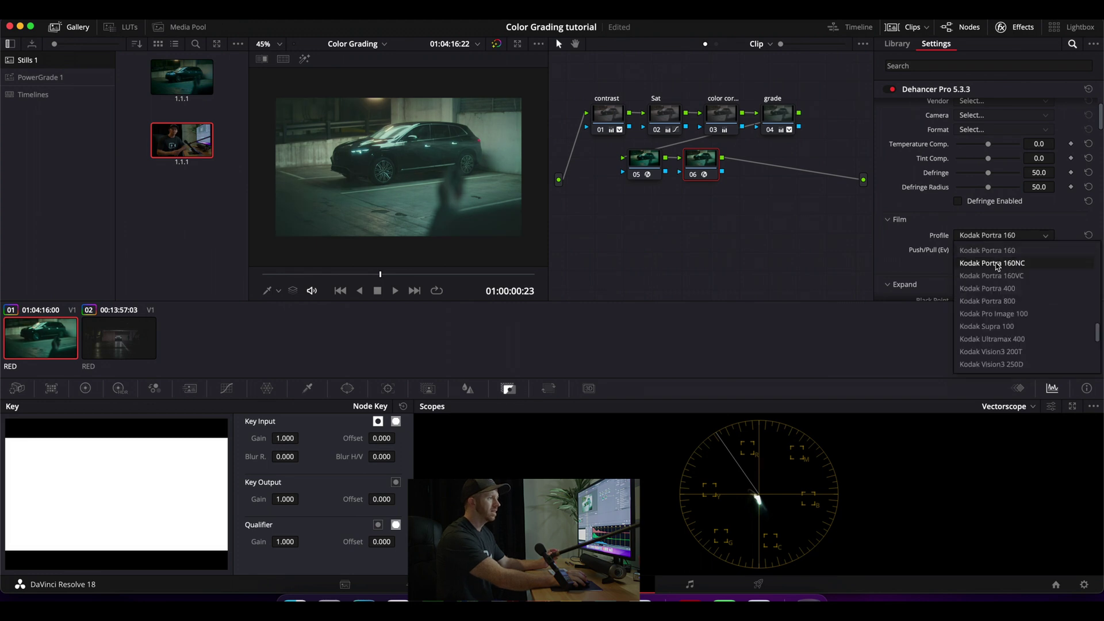
click(998, 286)
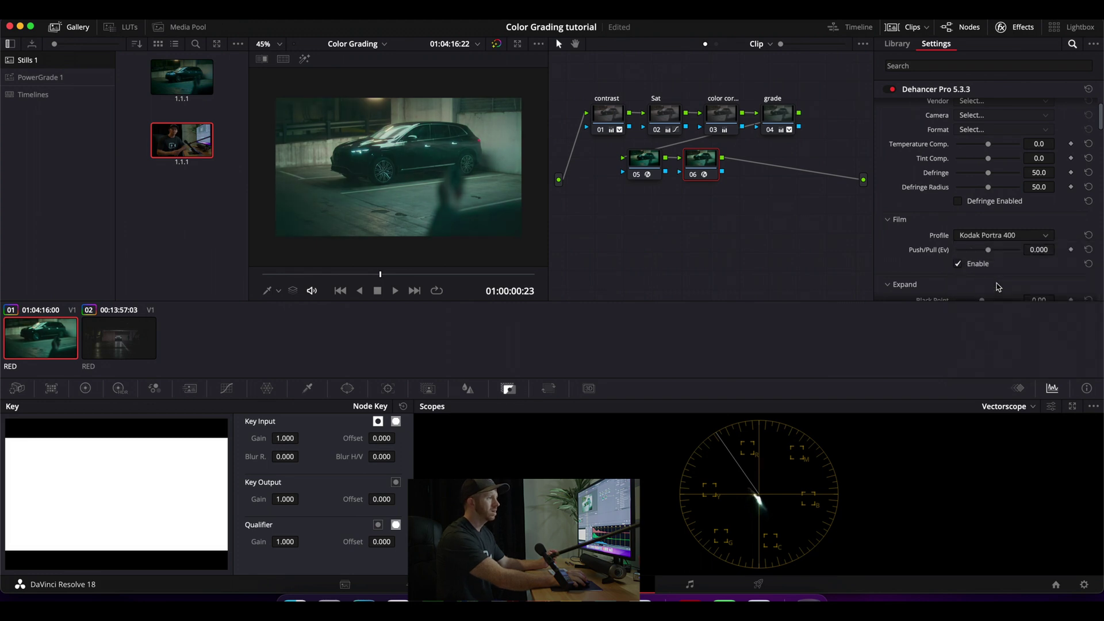
mouse_move(991, 254)
mouse_down()
mouse_move(1012, 256)
mouse_move(939, 258)
mouse_move(988, 261)
mouse_up()
Try the Kodak Pro Image 100 film profile with Push/Pull at 0.056 Ev.
click(991, 243)
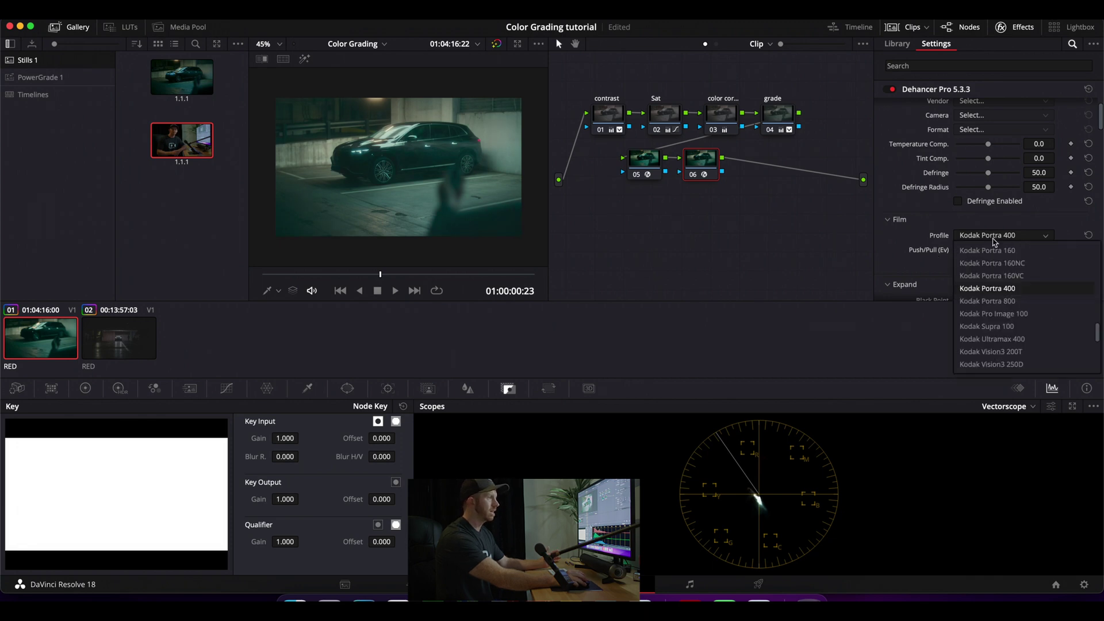
click(1012, 316)
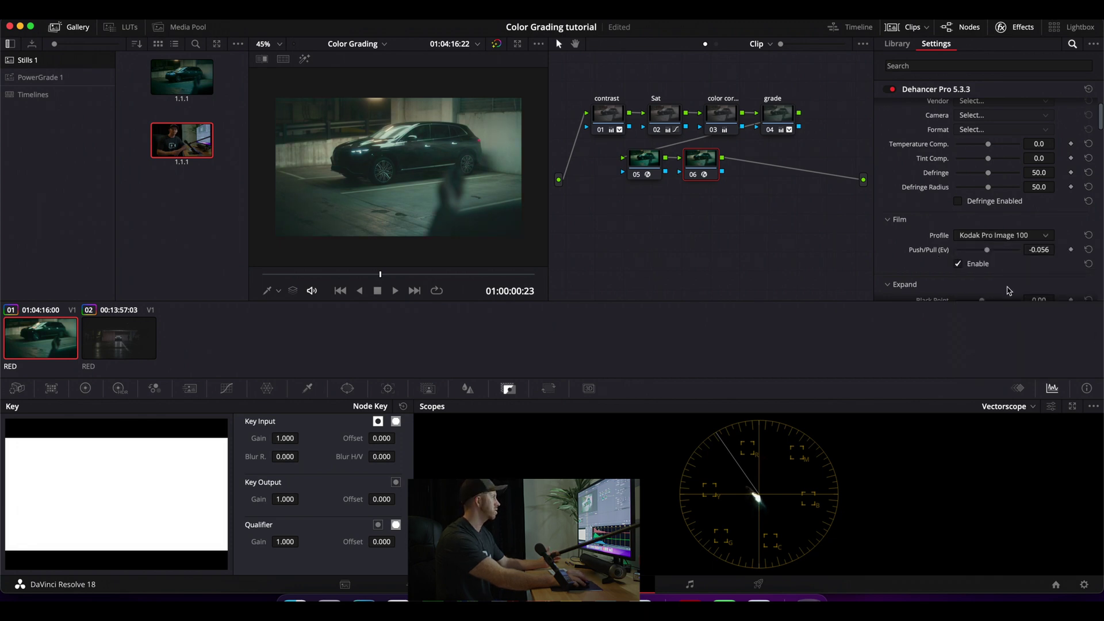
mouse_move(987, 253)
mouse_down()
mouse_move(959, 256)
mouse_move(1014, 256)
mouse_move(966, 251)
mouse_move(981, 253)
mouse_up()
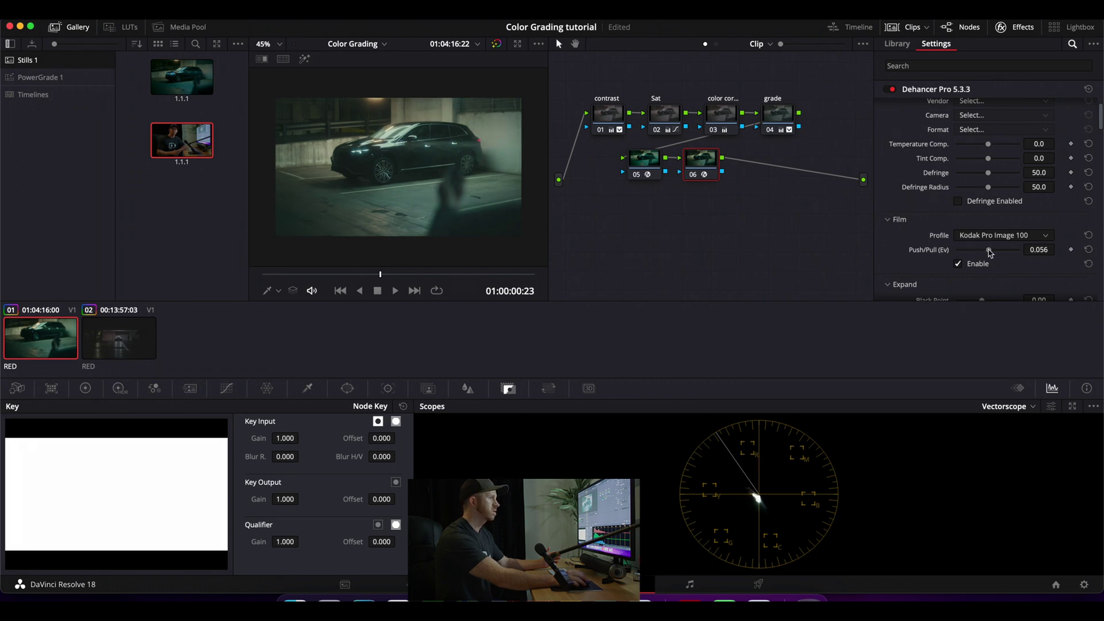
Set the film profile to Kodak Vision3 200T with Push/Pull at 0.678 Ev.
click(1001, 235)
scroll(1012, 318, down, 3)
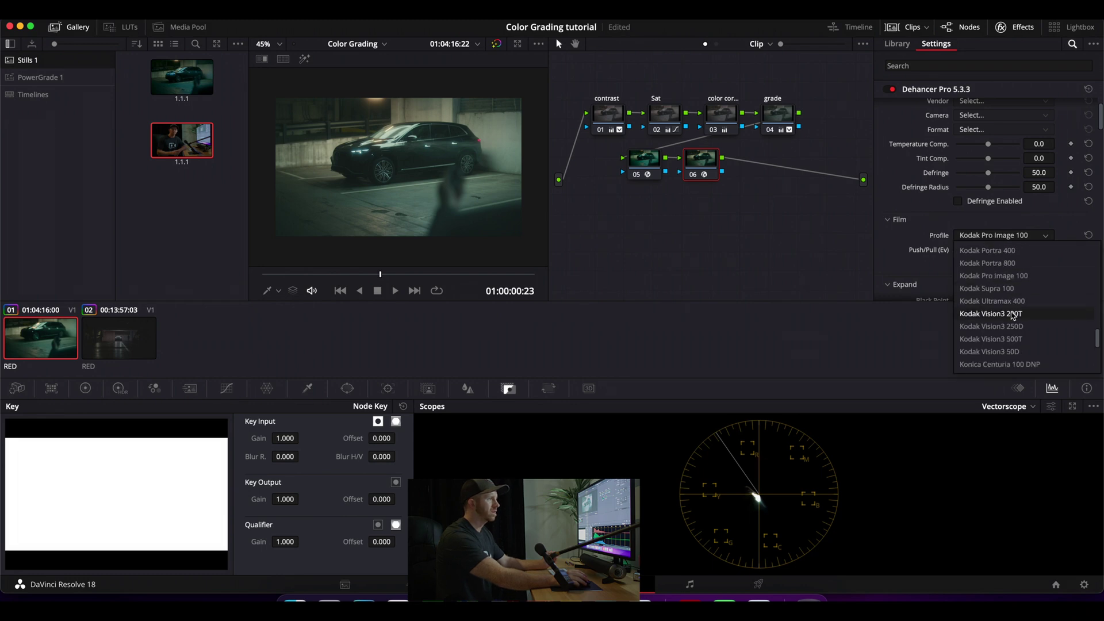
click(1011, 315)
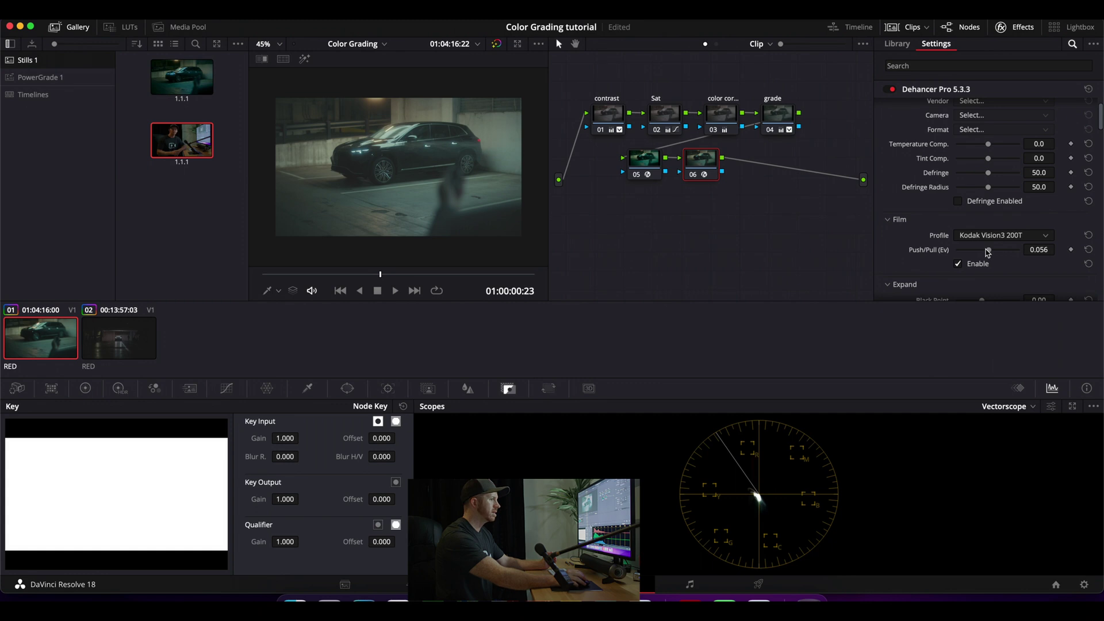
mouse_move(988, 252)
mouse_down()
mouse_move(962, 256)
mouse_move(1000, 263)
mouse_up()
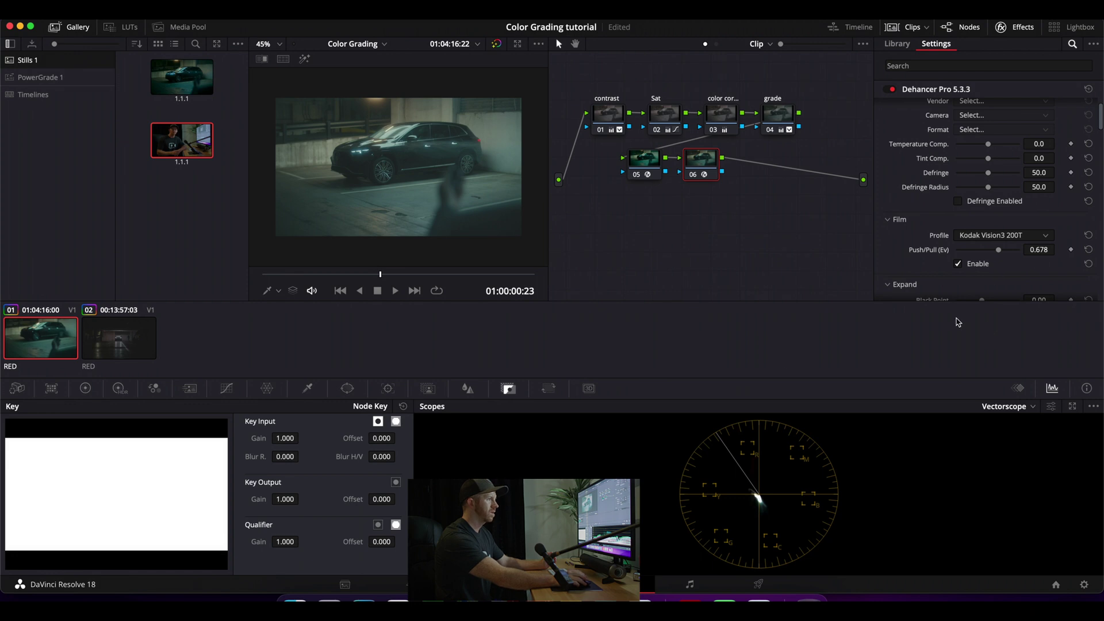
Display the Waveform scope, and enable Dehancer's Expand stage with its Black Point set to 6.03.
click(1001, 407)
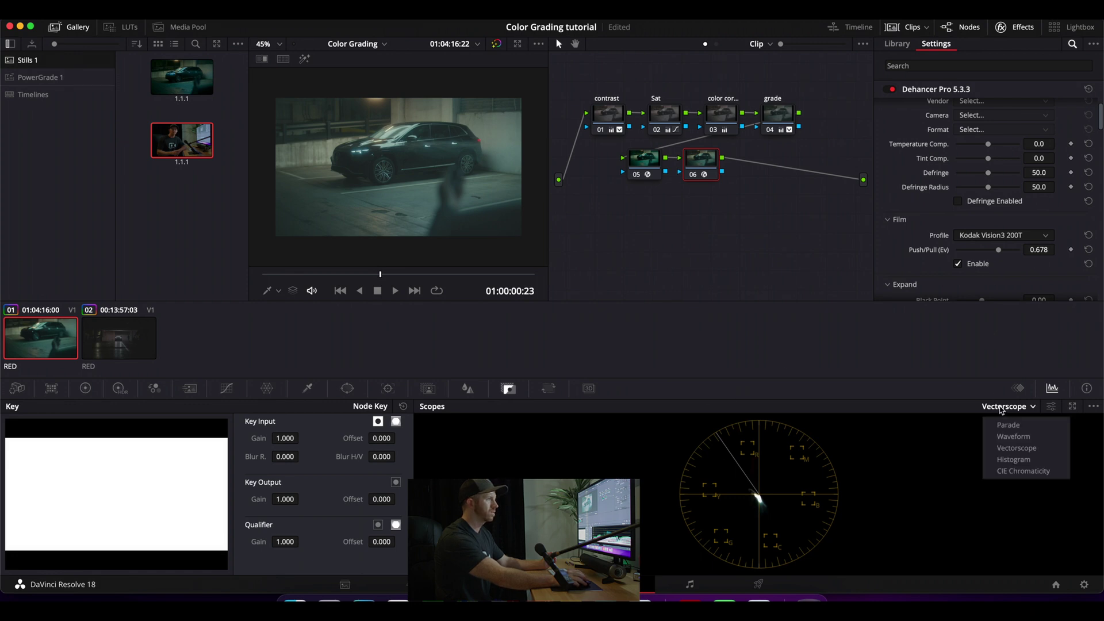
click(1010, 438)
scroll(926, 259, down, 1)
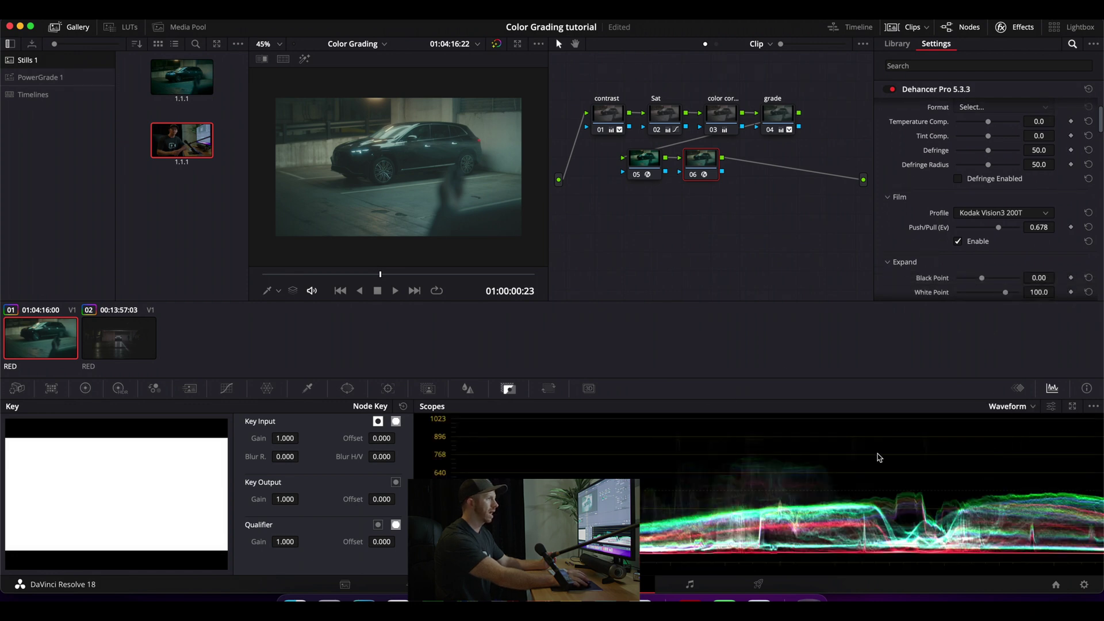
scroll(940, 262, down, 2)
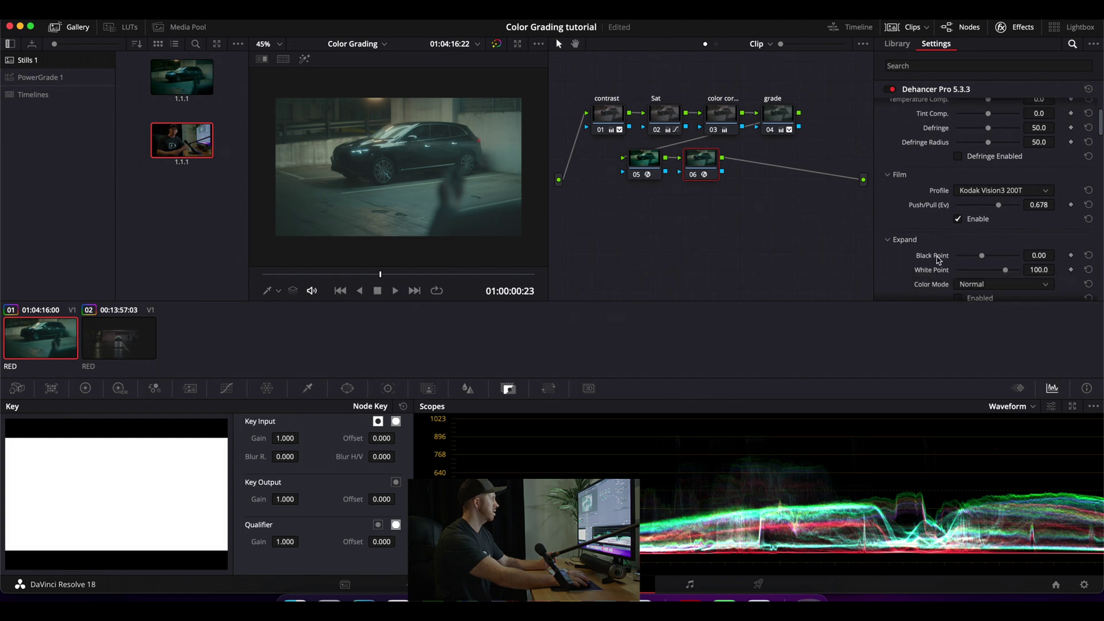
click(959, 284)
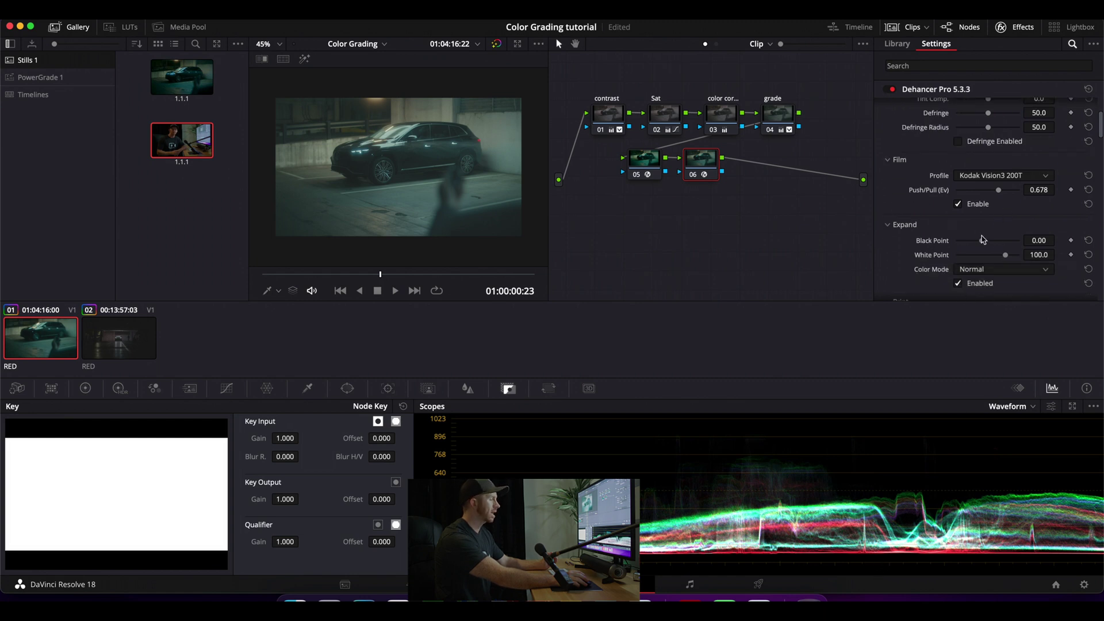
drag(983, 243, 992, 248)
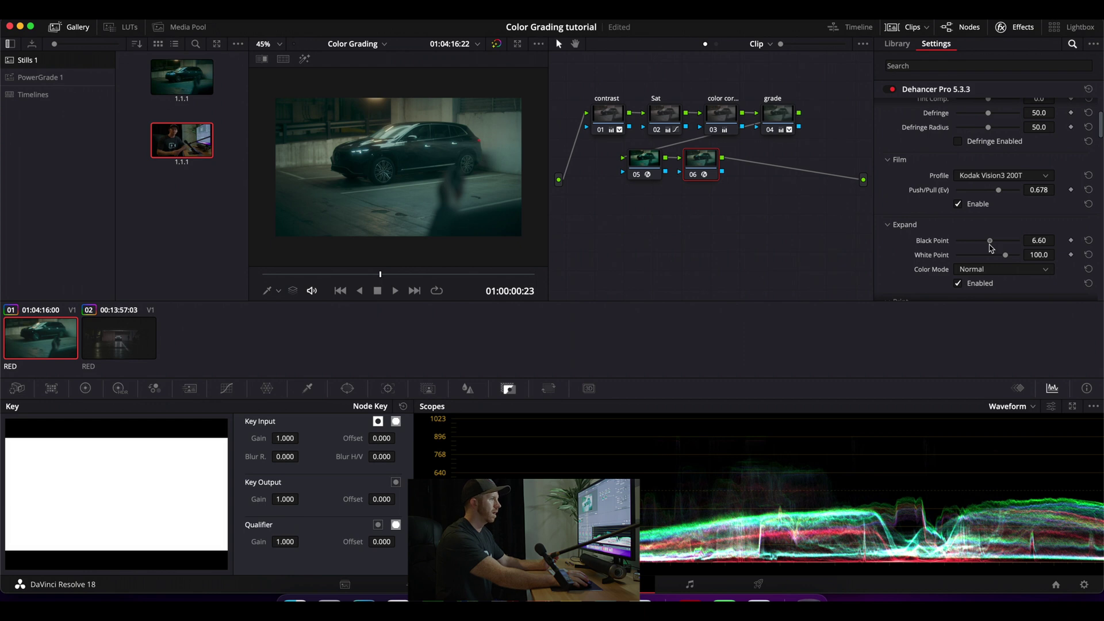
drag(991, 248, 991, 248)
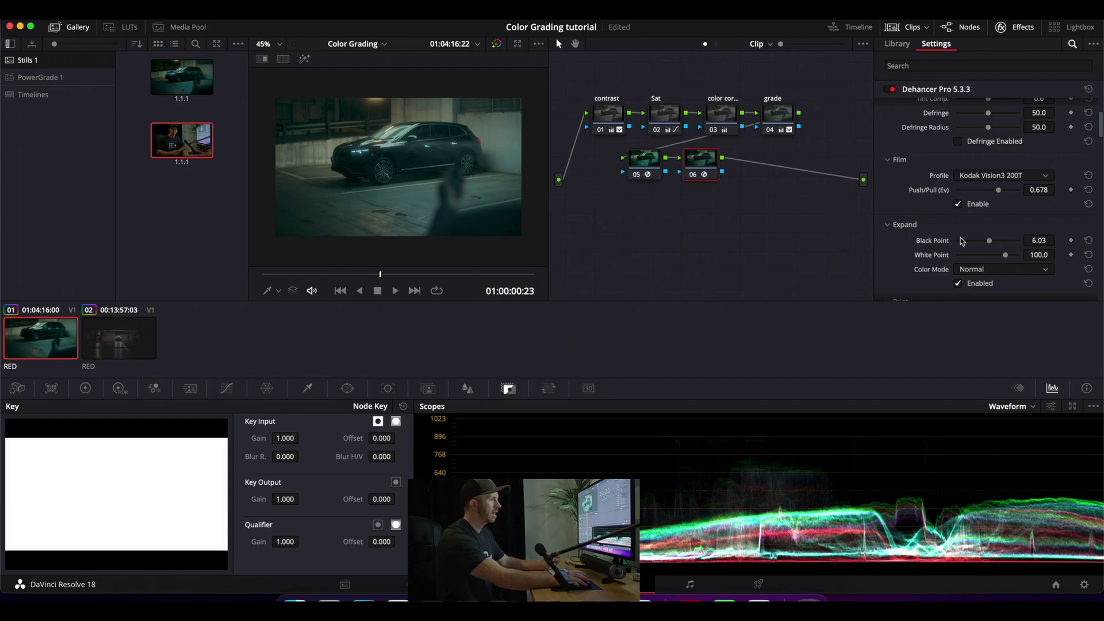
Try the Kodak 2383 Print Film profile in Dehancer's Print stage and disable that stage.
scroll(921, 249, down, 4)
scroll(920, 251, down, 4)
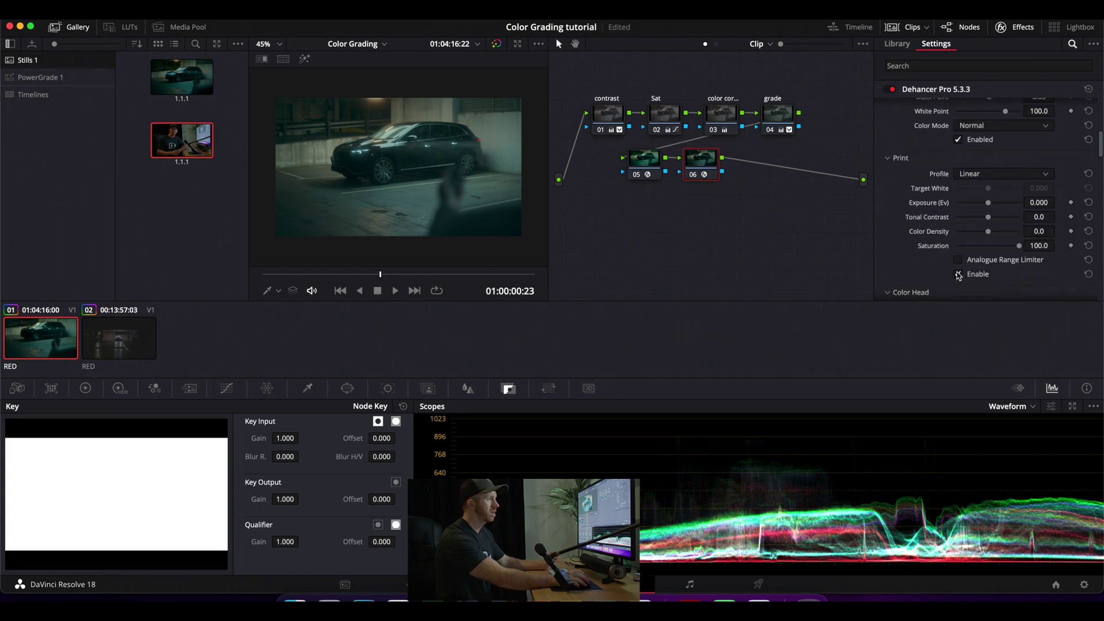
click(981, 176)
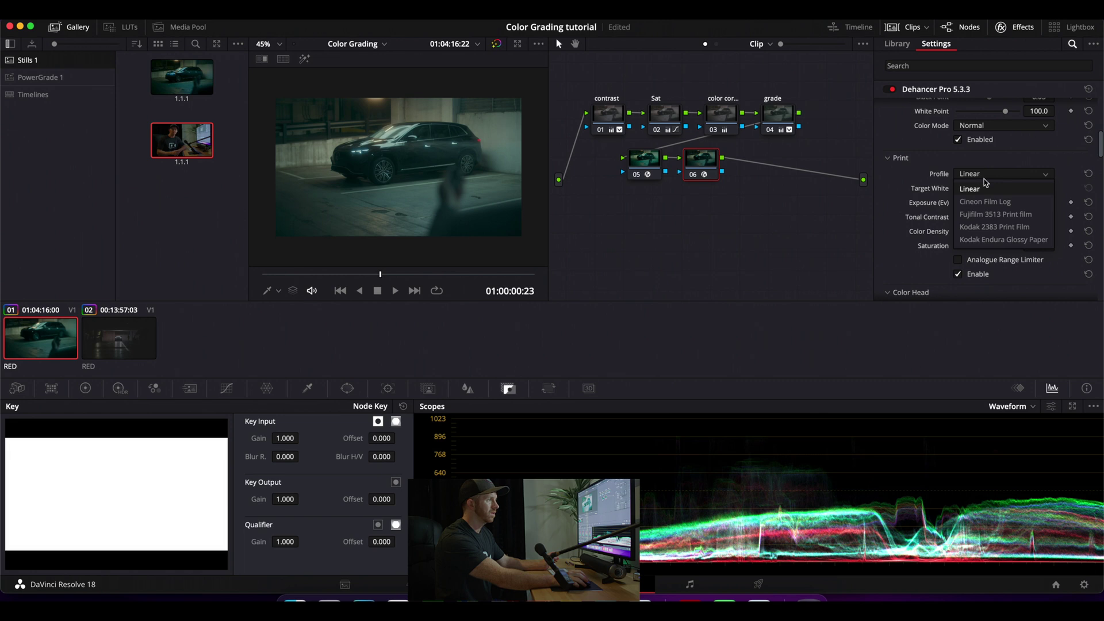
click(999, 227)
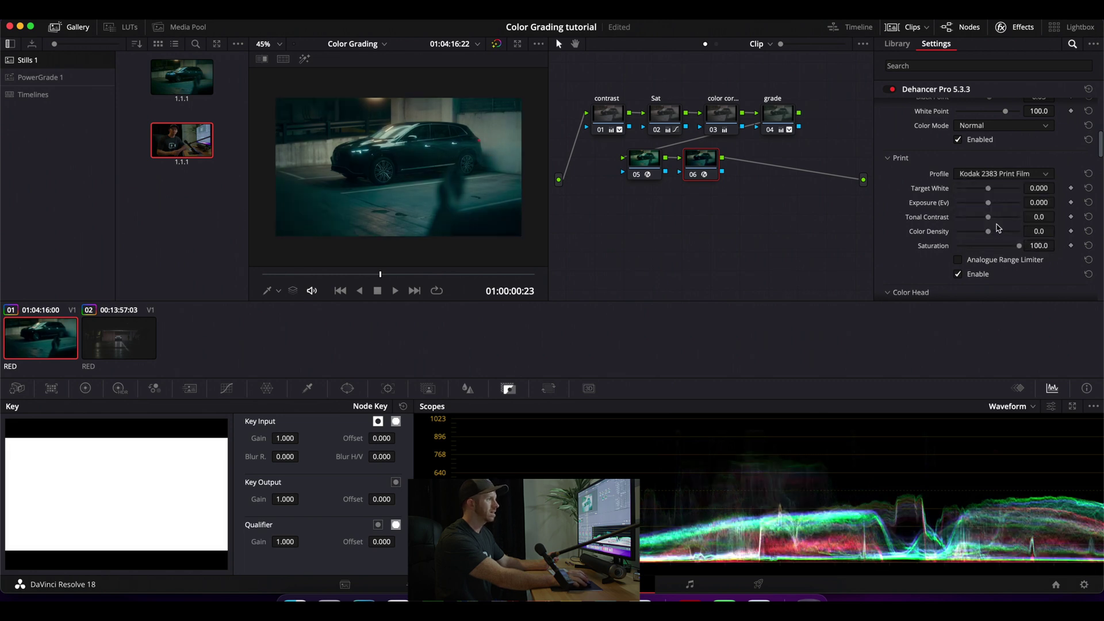
click(958, 276)
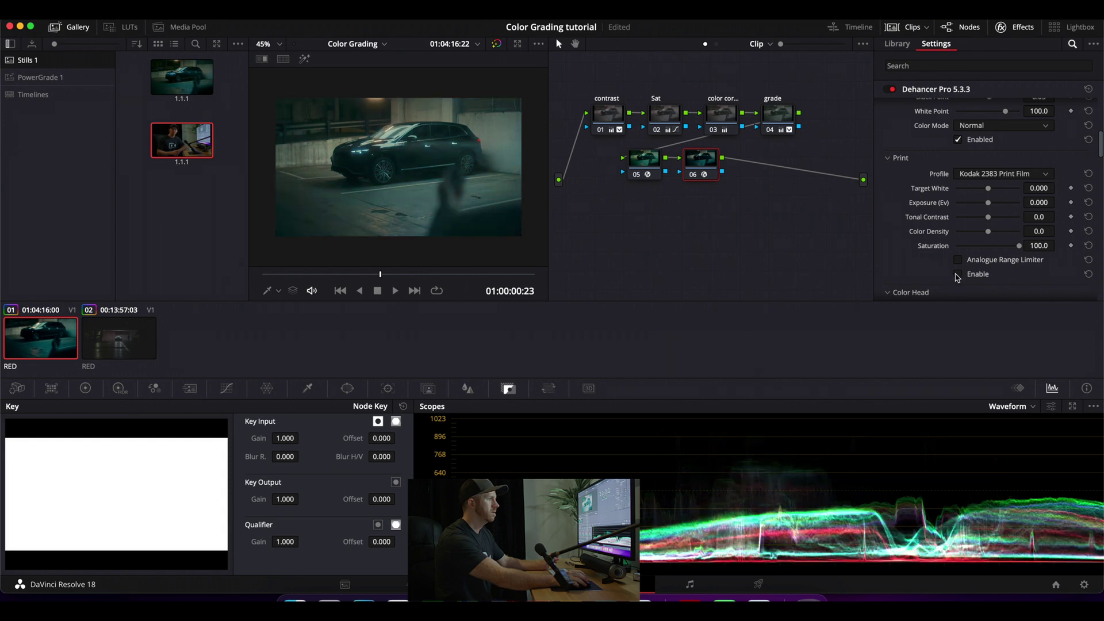
Examine Dehancer's Film Grain, Halation and Bloom settings.
scroll(927, 258, down, 3)
scroll(926, 256, down, 10)
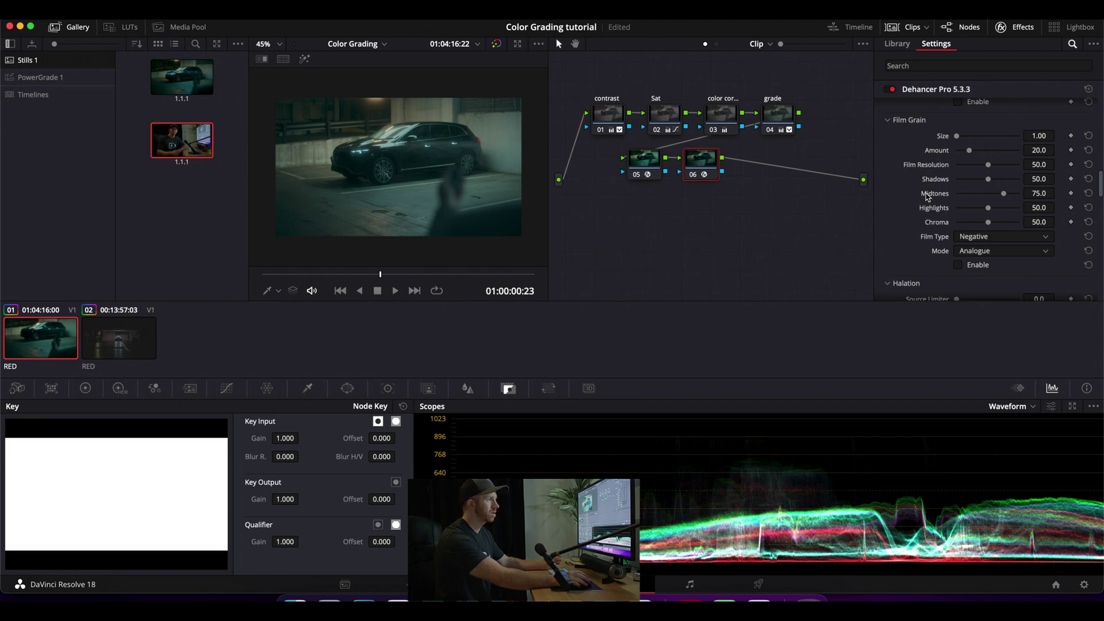
scroll(932, 193, down, 5)
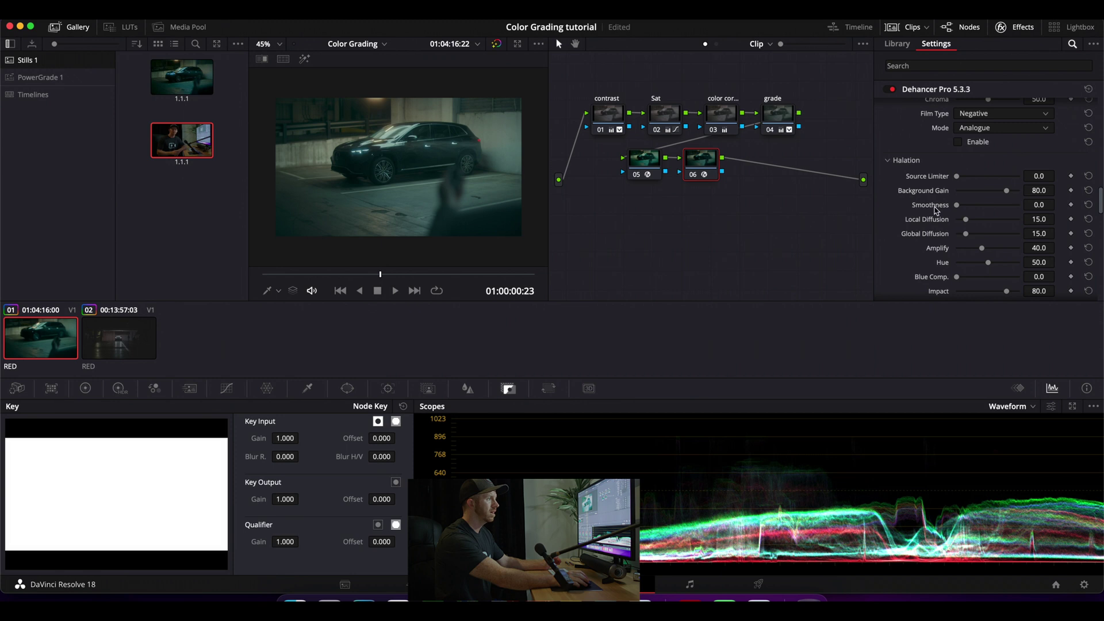
scroll(936, 211, down, 3)
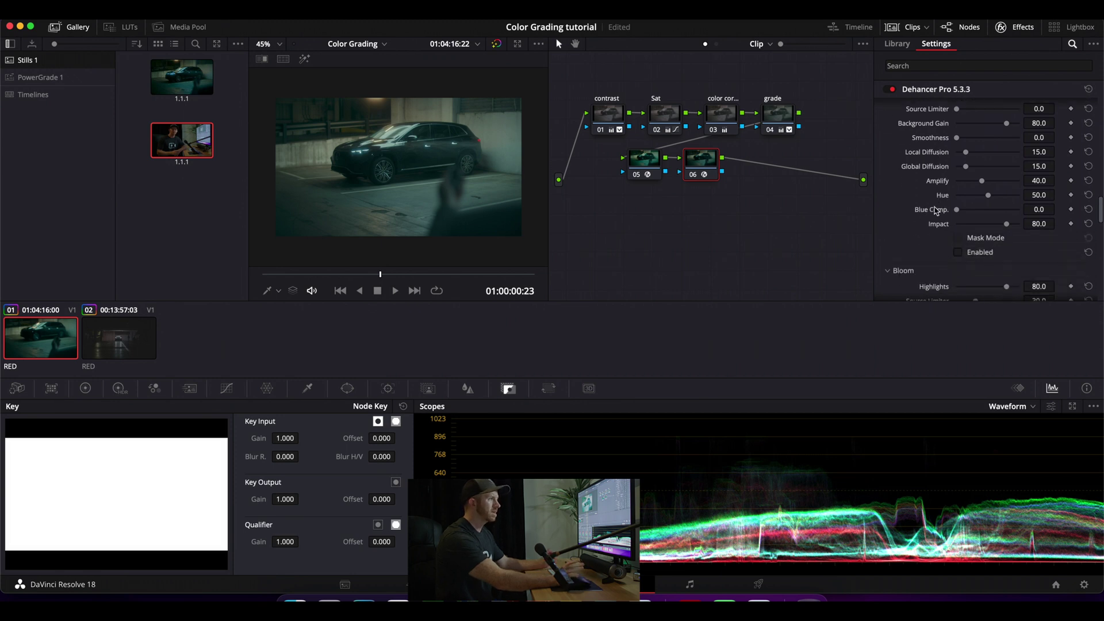
scroll(936, 211, down, 4)
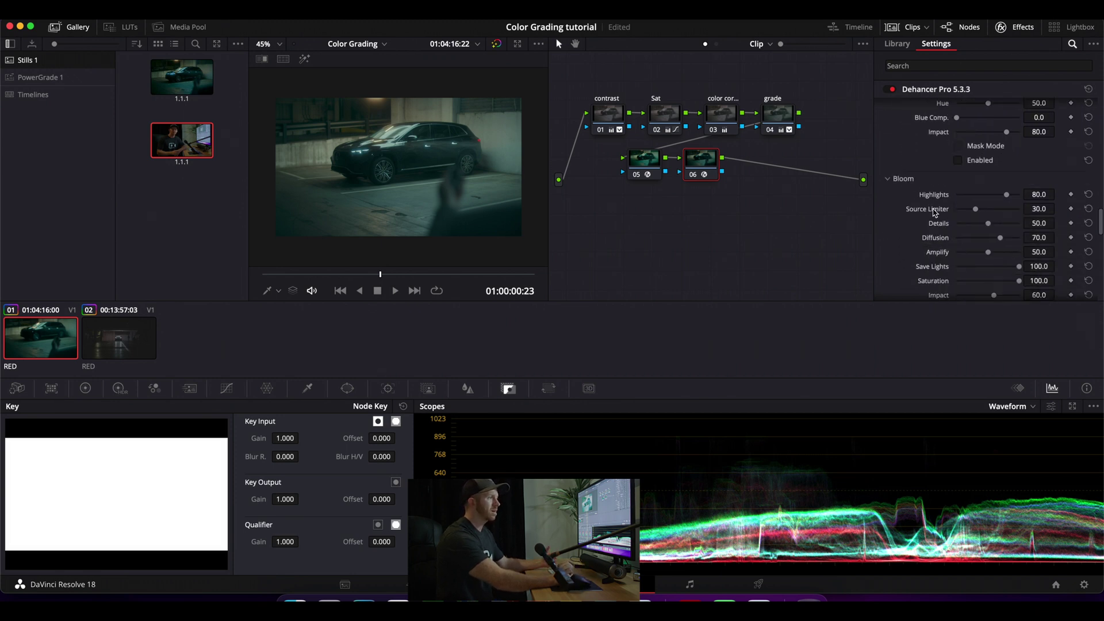
scroll(935, 212, down, 5)
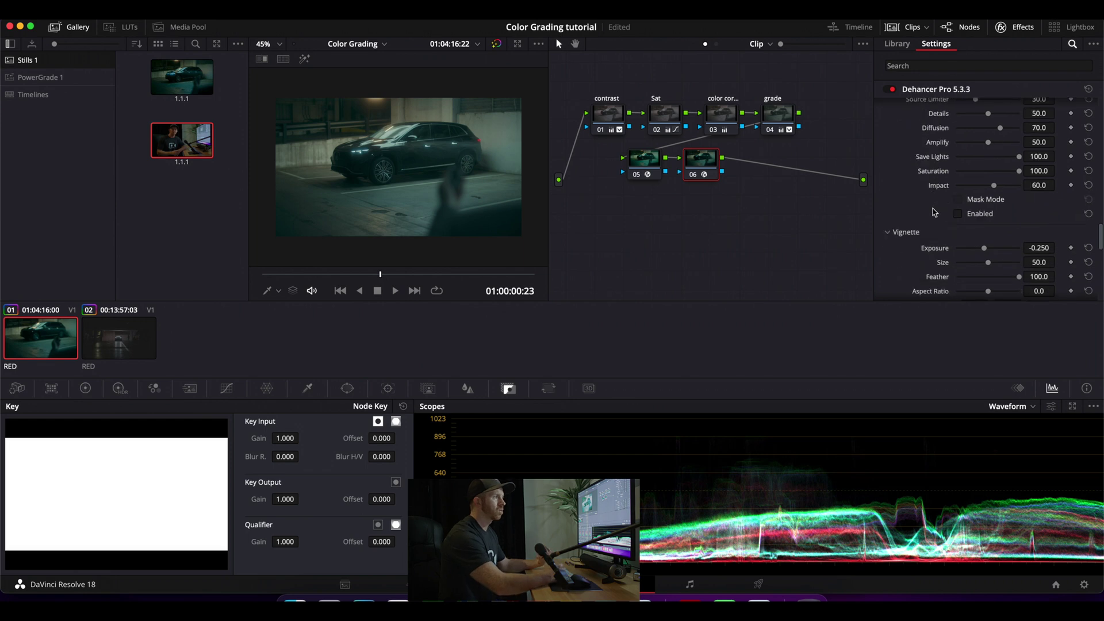
scroll(934, 212, down, 3)
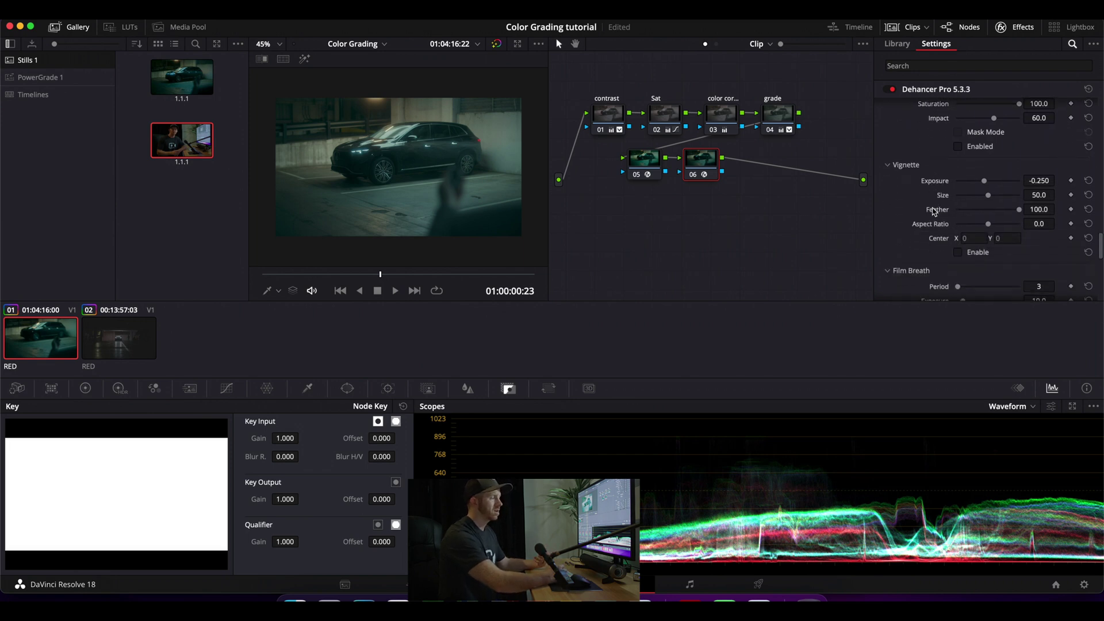
Enable Dehancer's Vignette with Exposure -0.568, Size 77.1 and Feather 37.6.
scroll(934, 211, down, 1)
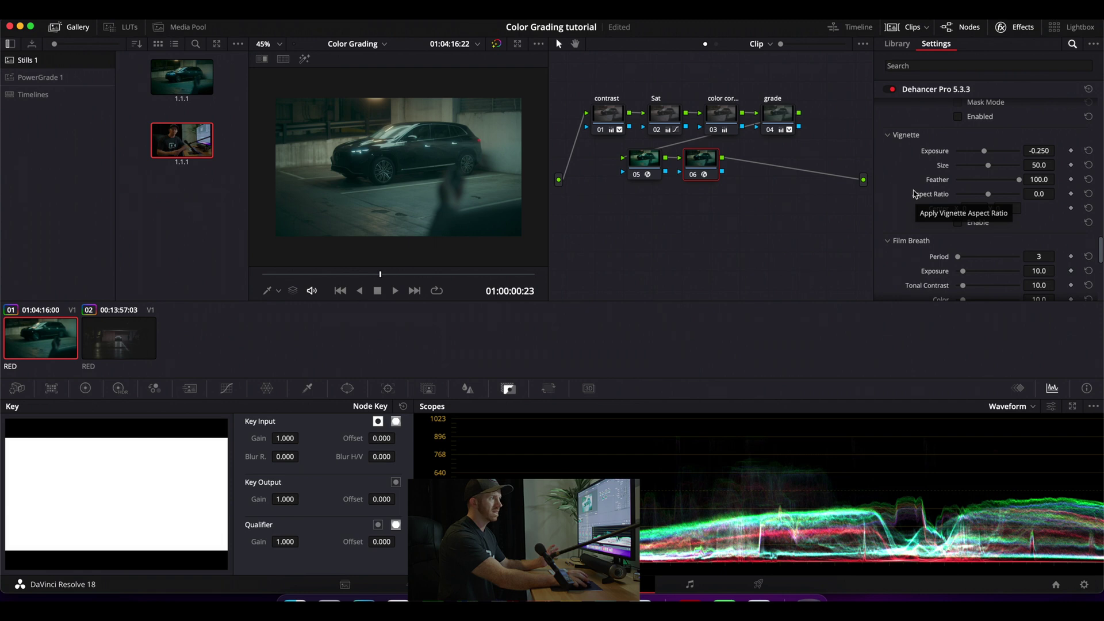
click(958, 222)
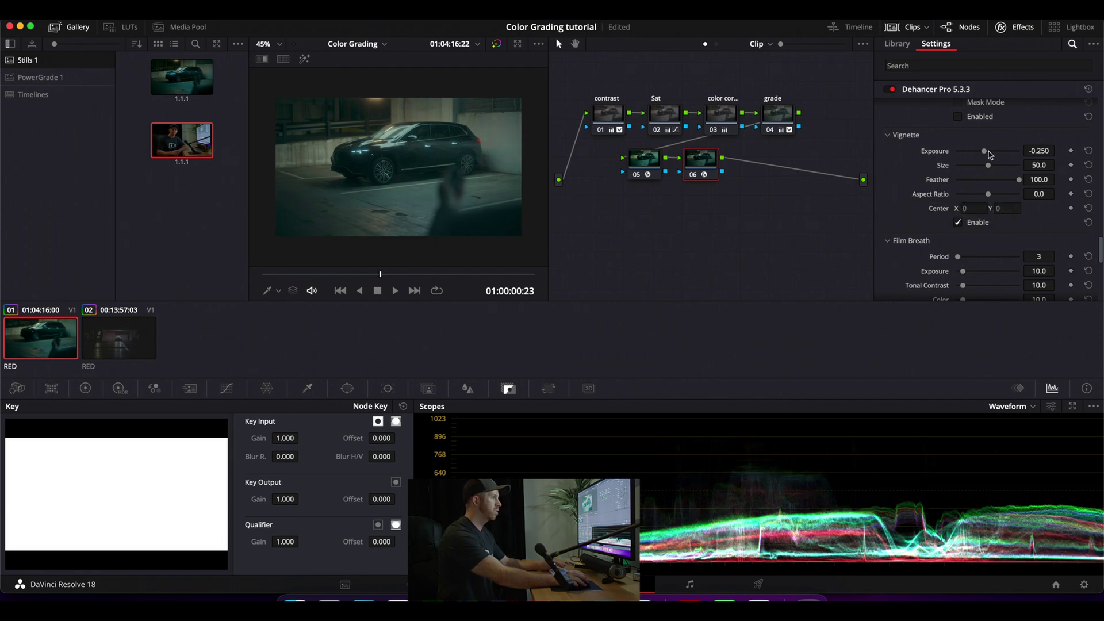
drag(987, 155, 996, 164)
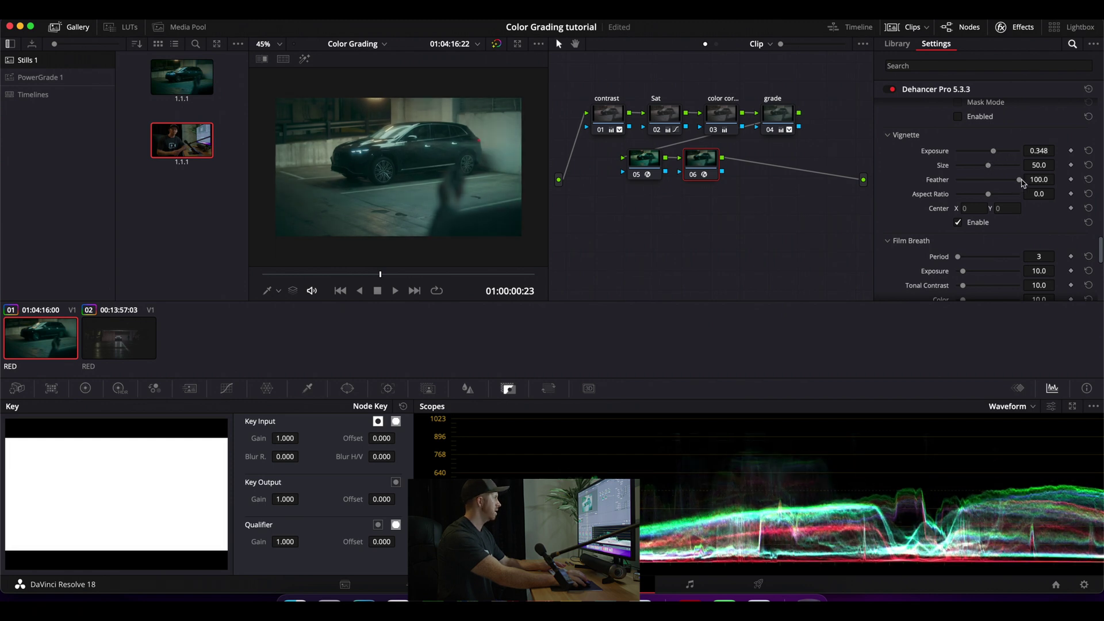
mouse_move(1019, 179)
mouse_down()
mouse_move(954, 189)
mouse_move(1003, 183)
mouse_move(991, 152)
mouse_move(979, 153)
mouse_move(990, 183)
mouse_move(965, 186)
mouse_move(1007, 172)
mouse_up()
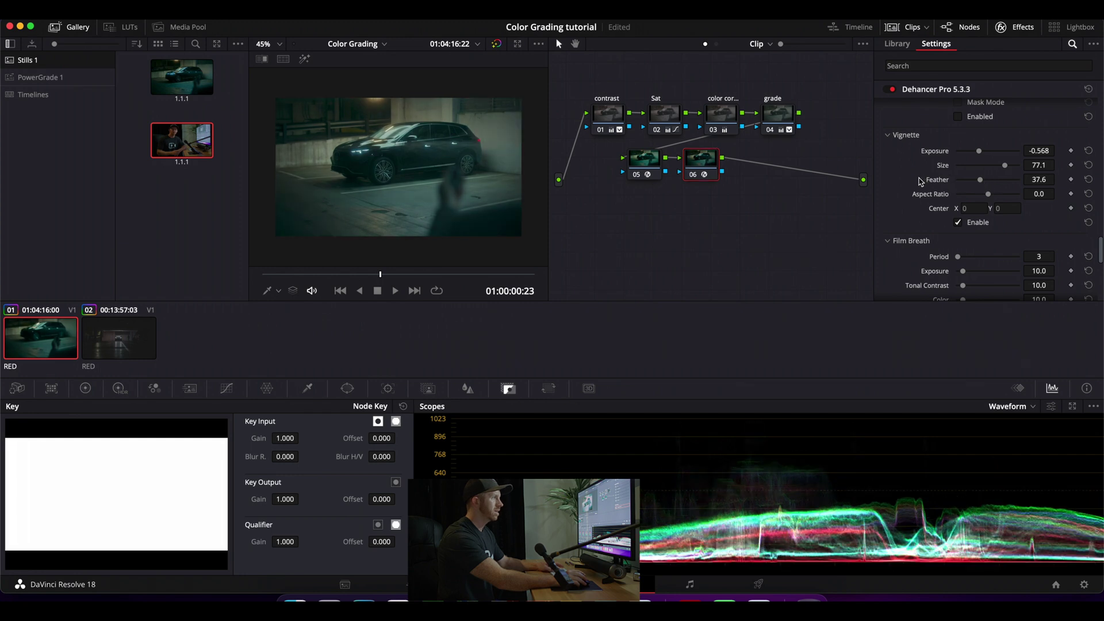
Compare the car image with and without node 06 and its vignette.
key(ctrl+d)
key(ctrl+d)
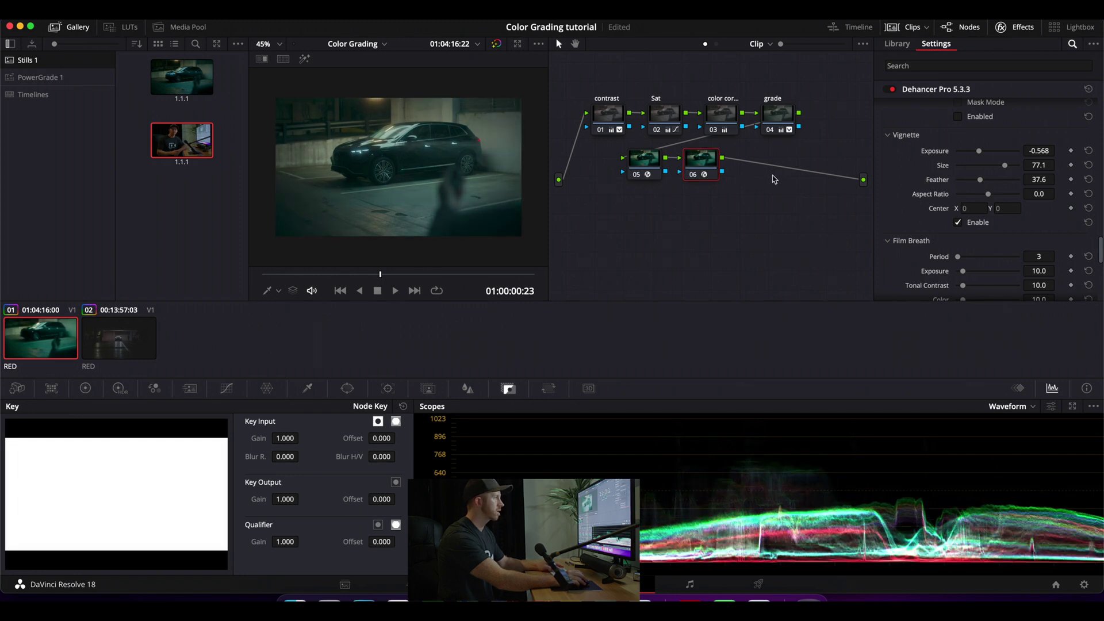
click(958, 223)
click(959, 223)
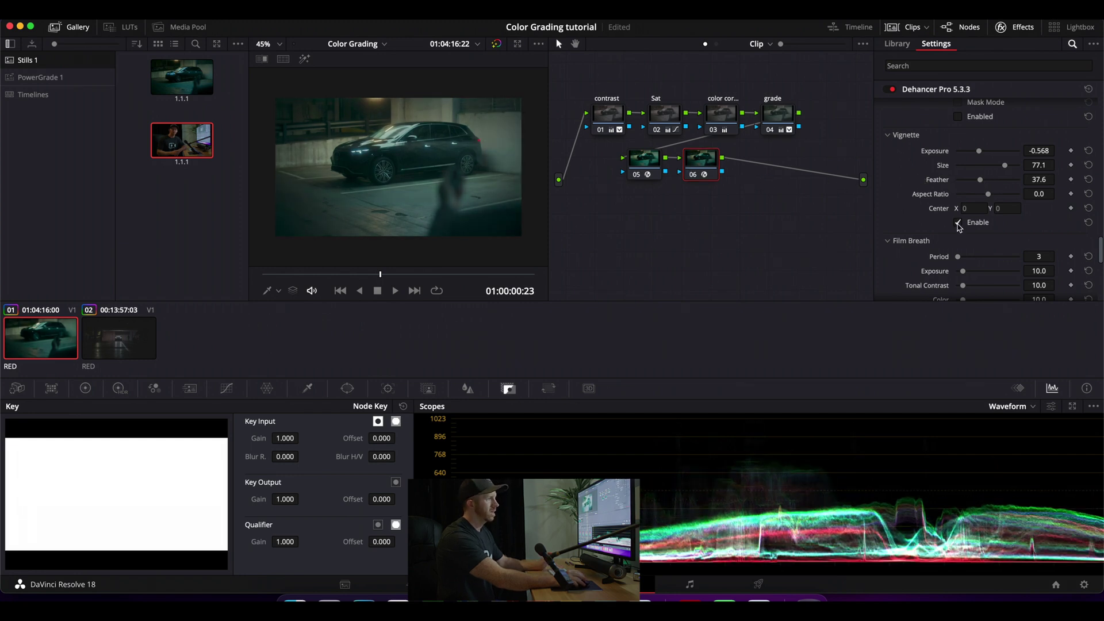
click(958, 223)
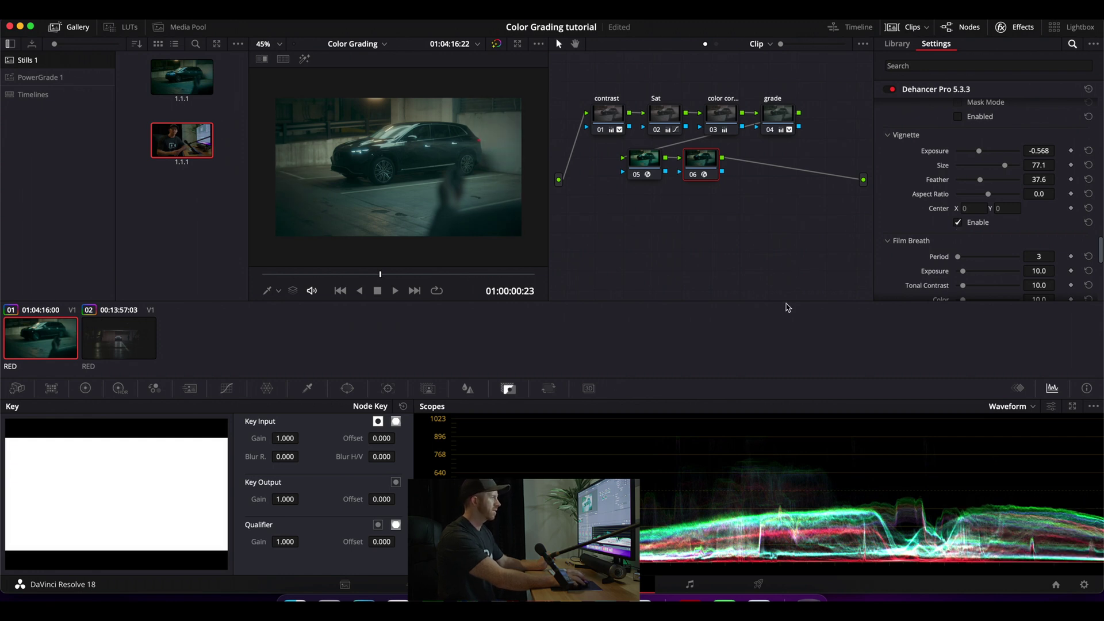
click(958, 223)
click(958, 223)
Set Dehancer's Total Impact output on node 06 to 67.9.
scroll(905, 252, down, 10)
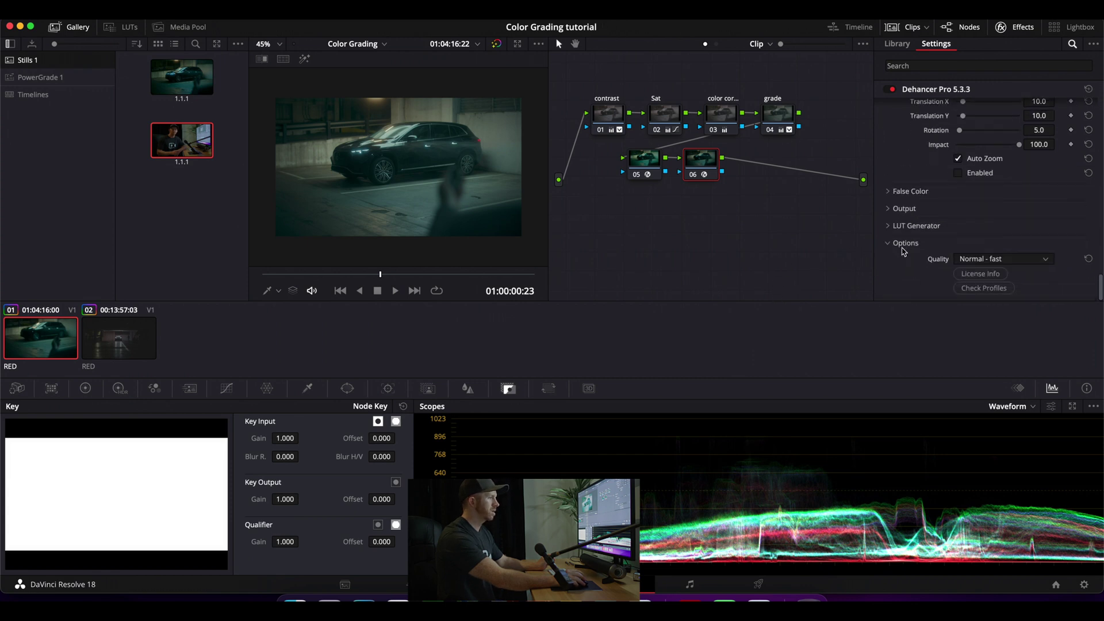
click(895, 208)
drag(1015, 226, 930, 233)
click(1020, 226)
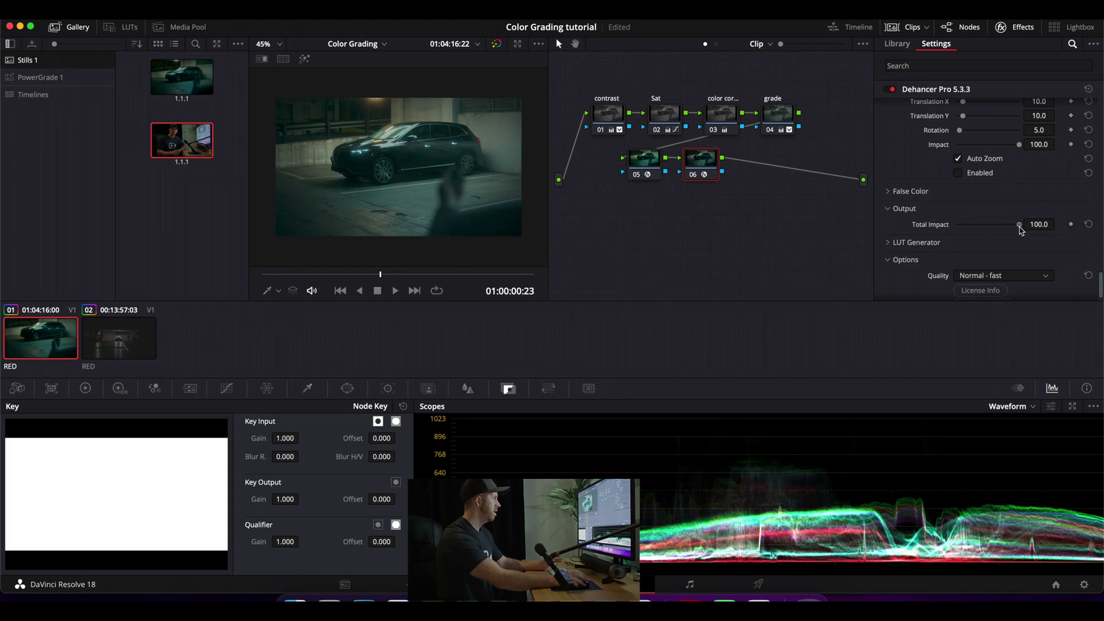
mouse_move(1020, 225)
mouse_down()
mouse_move(952, 229)
mouse_move(1001, 232)
mouse_up()
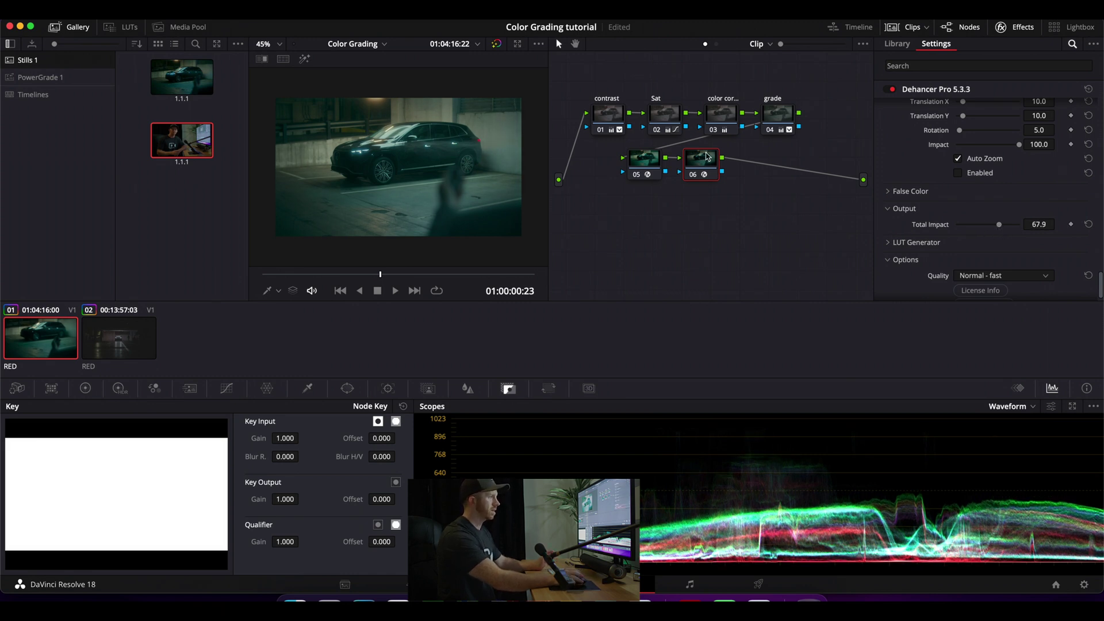
Add a serial node after node 06 and set its blur radius to 0.46 for red, green and blue.
key(alt+s)
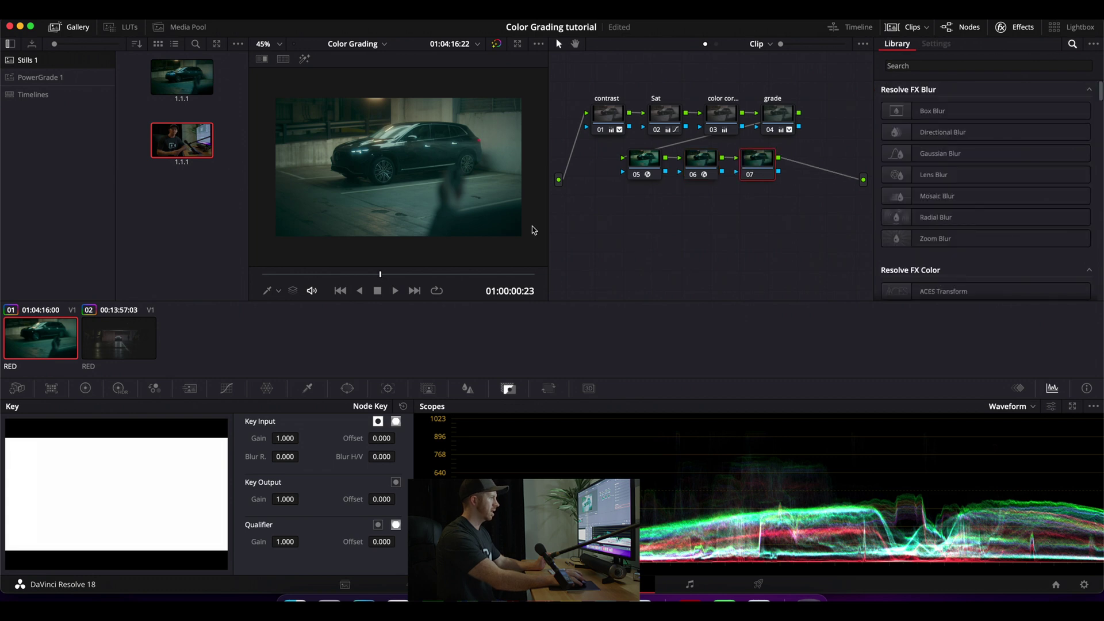
click(464, 391)
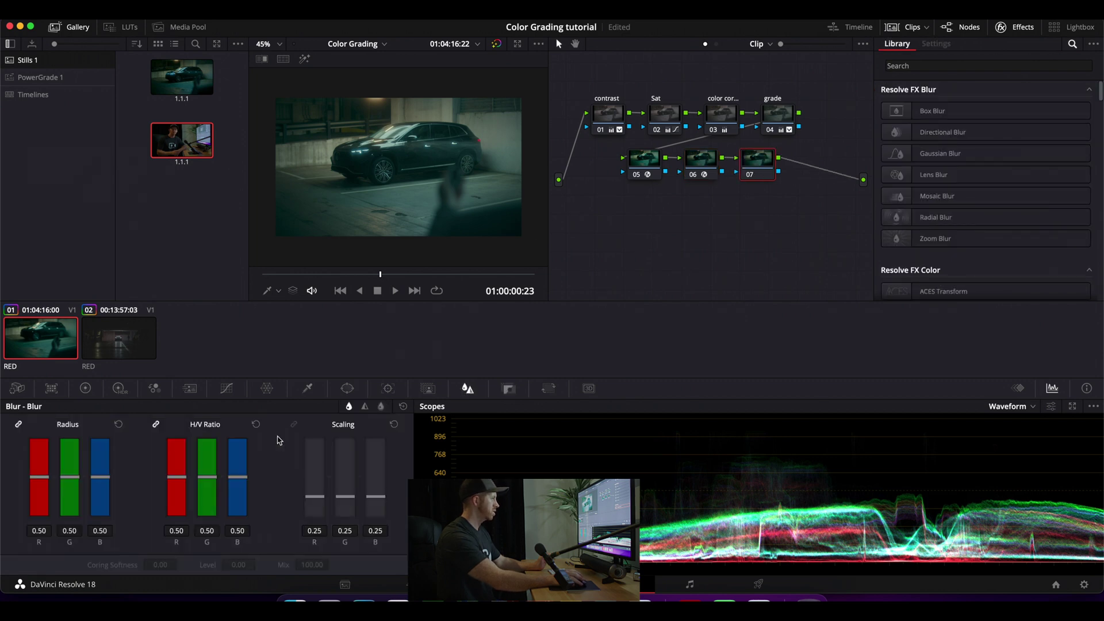
drag(73, 480, 76, 484)
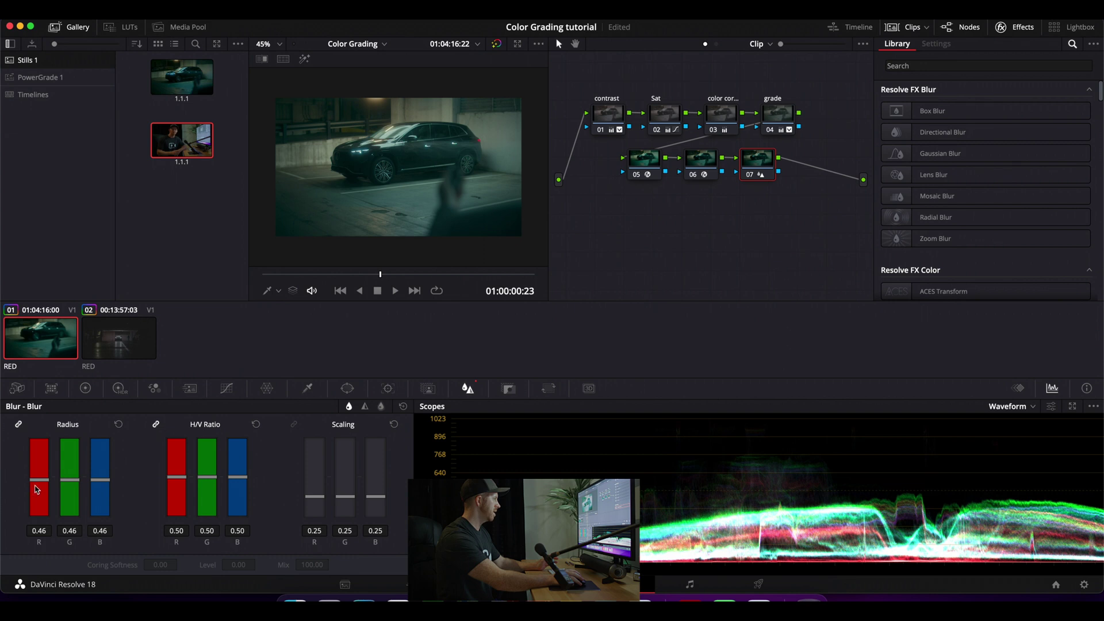
drag(63, 485, 65, 485)
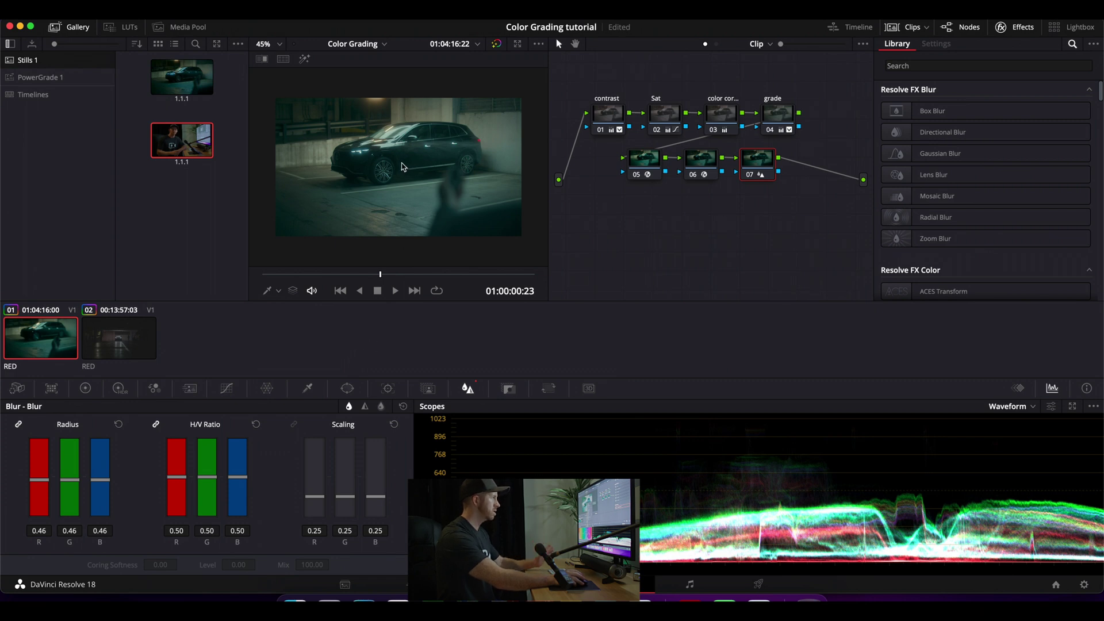
Grab a still of the graded car clip and apply its grade to the second clip.
right_click(407, 169)
click(413, 171)
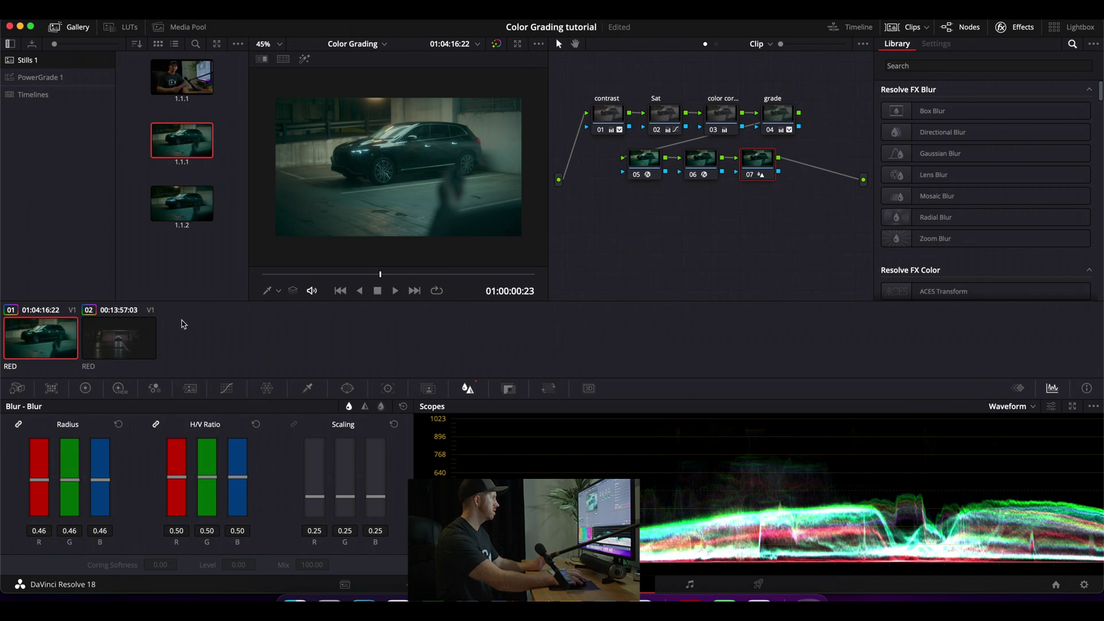
click(106, 340)
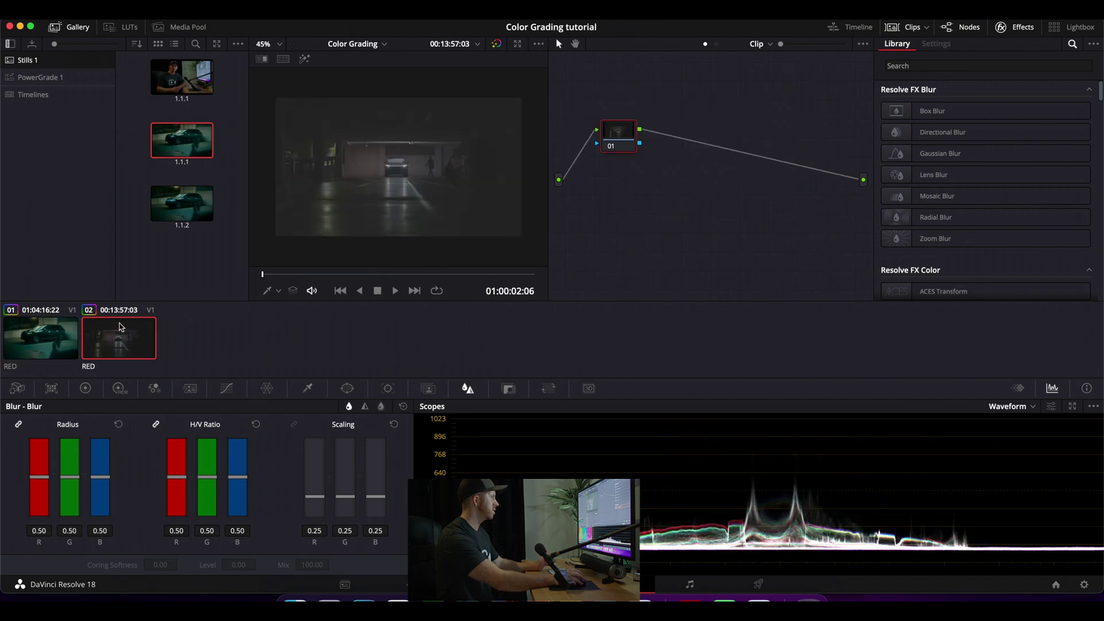
right_click(209, 142)
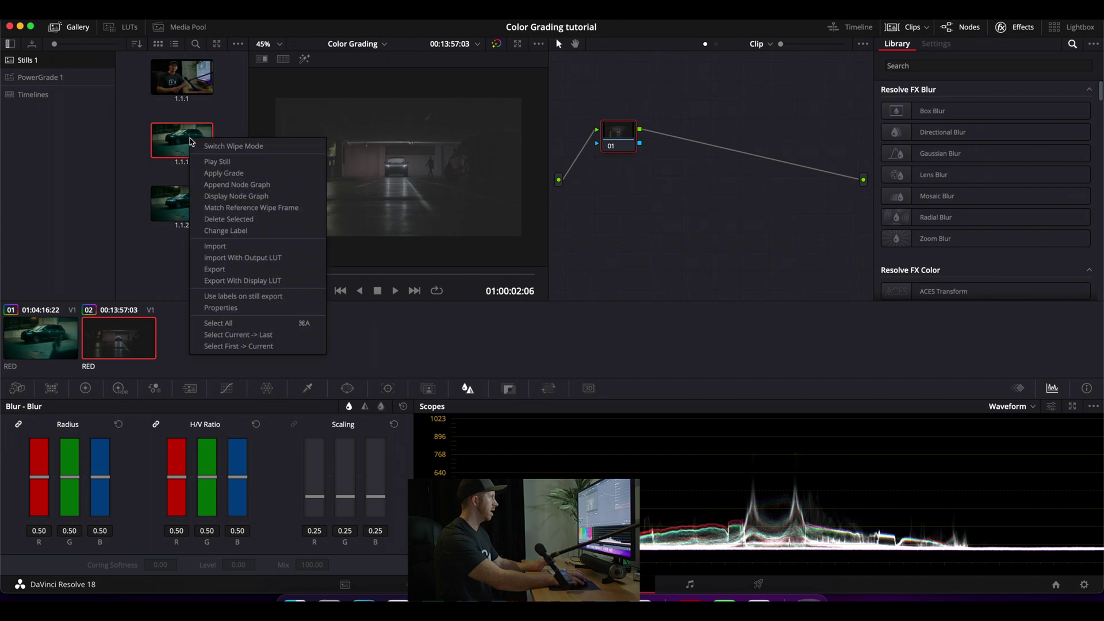
click(214, 170)
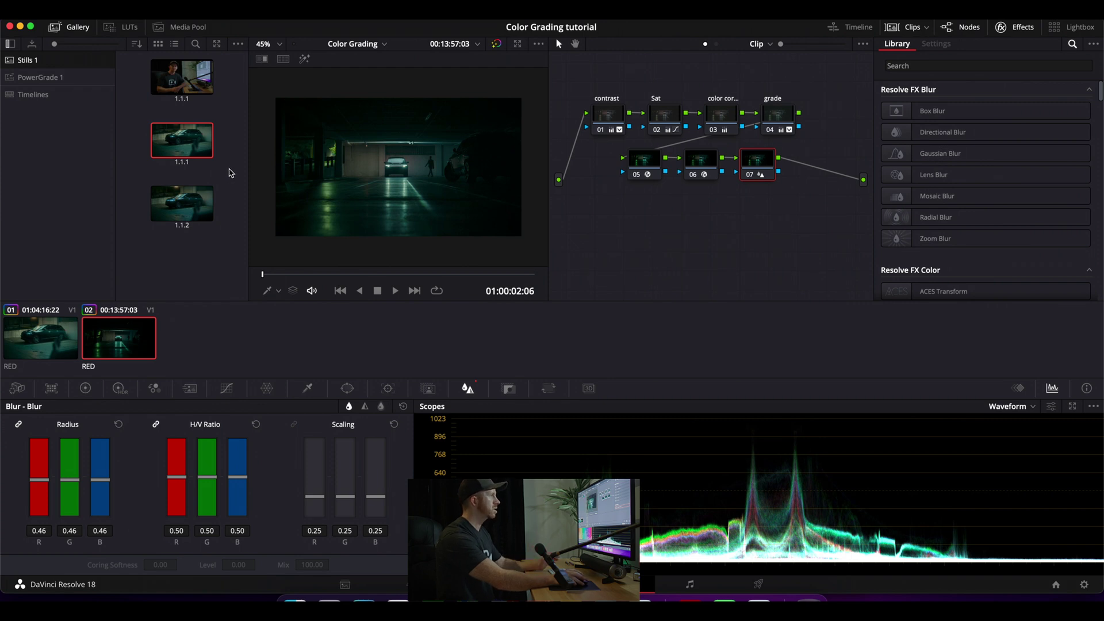
On the second clip's contrast node, brighten the image by moving the custom curve's white point inward.
click(617, 114)
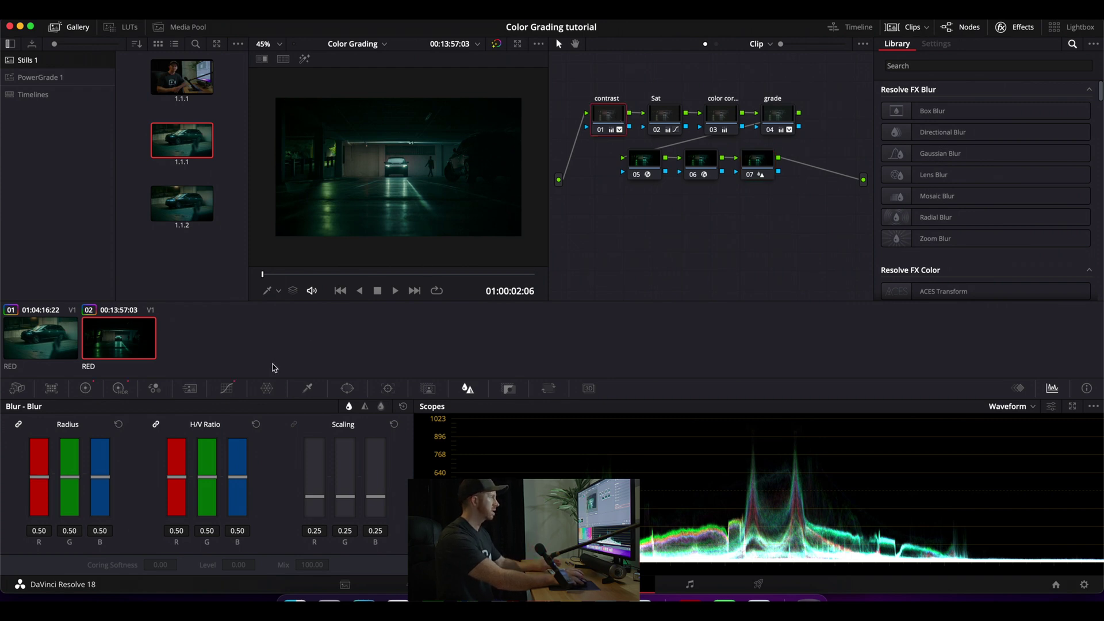
click(230, 390)
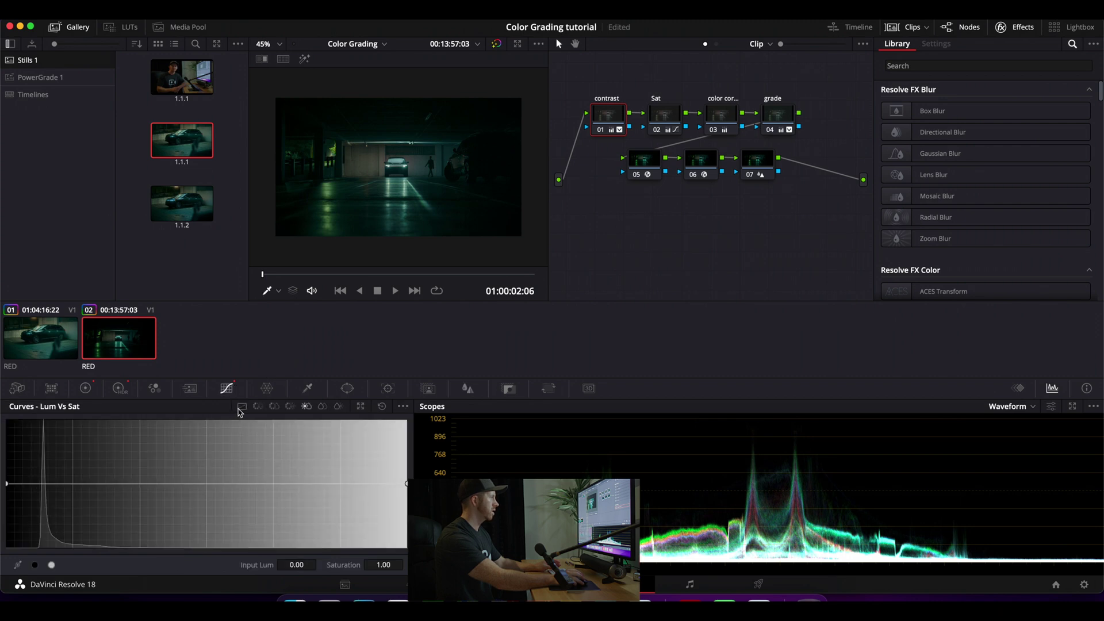
click(241, 406)
drag(257, 430, 240, 428)
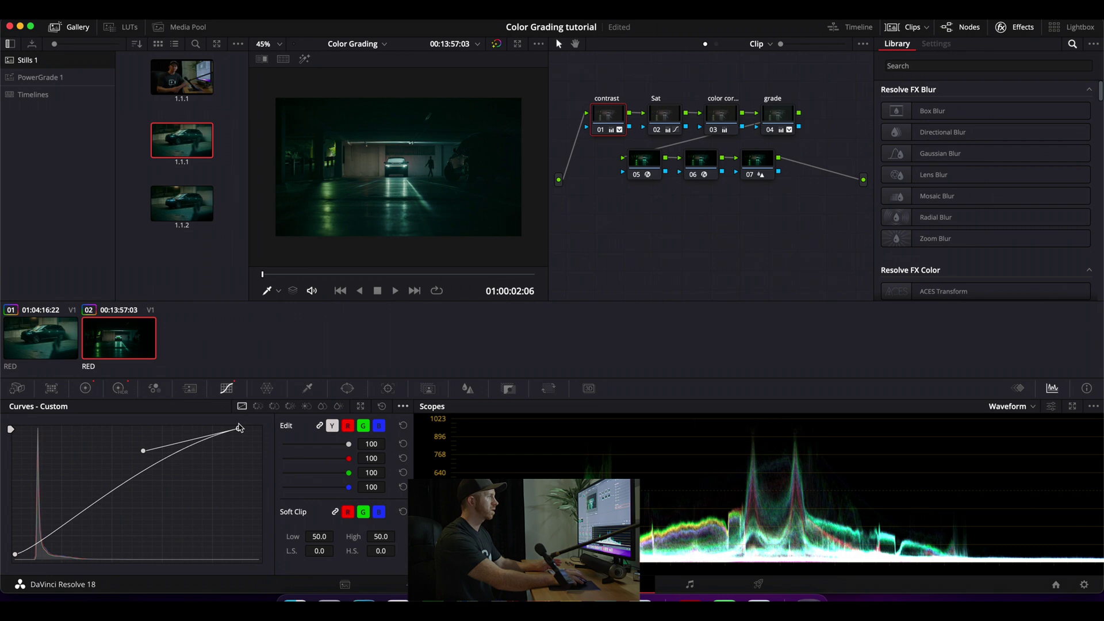